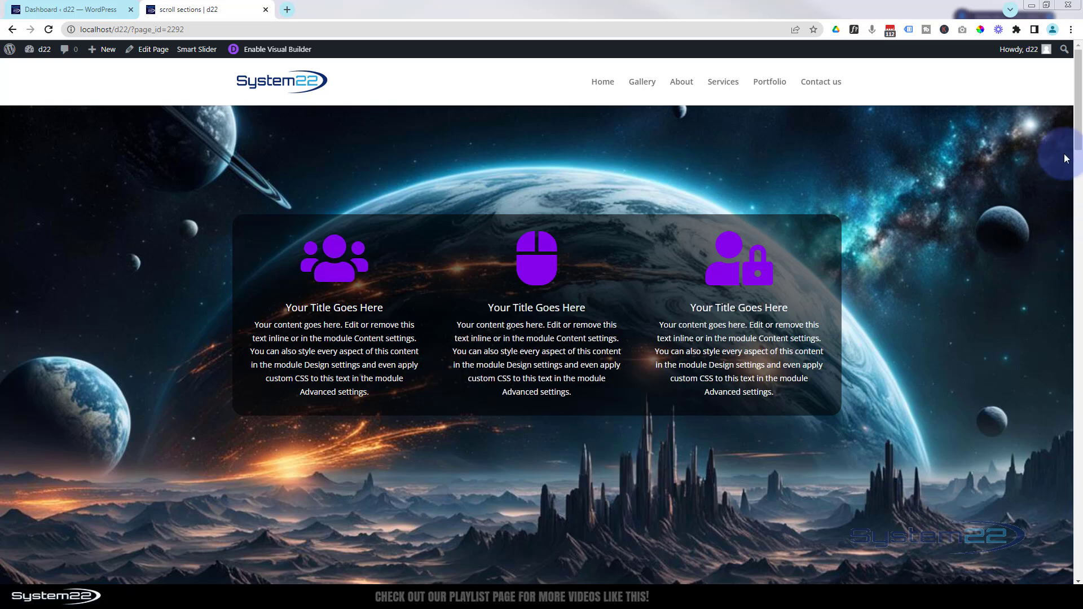
Step: Look through the example page's full-height sections over the fixed space background, down to the contact form and back up
{"action": "left_click_drag", "start_coordinate": [1077, 128], "coordinate": [1079, 231]}
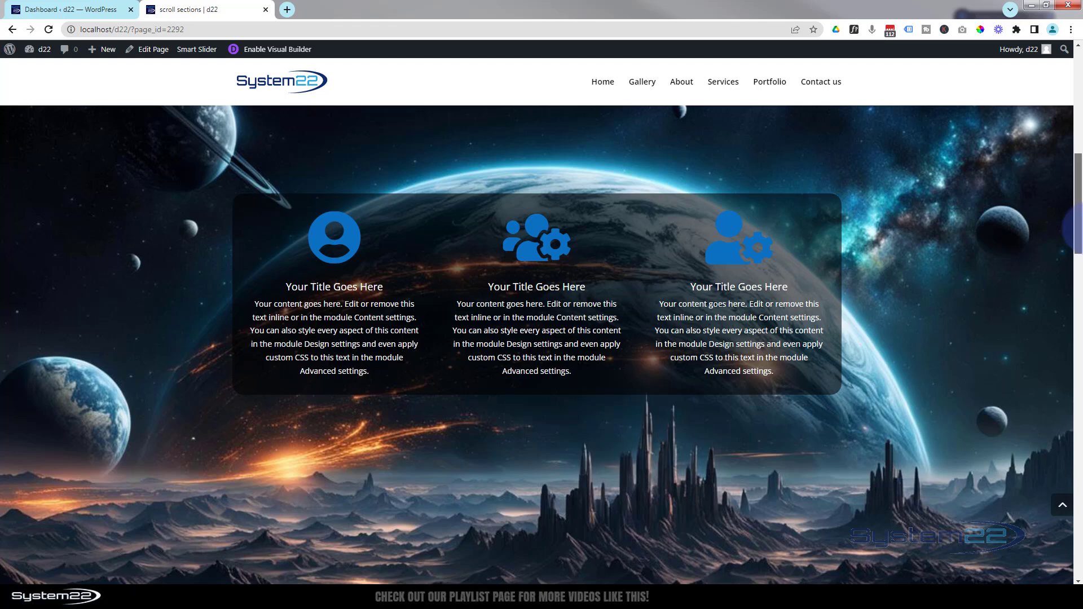
{"action": "left_click_drag", "start_coordinate": [1079, 230], "coordinate": [1079, 326]}
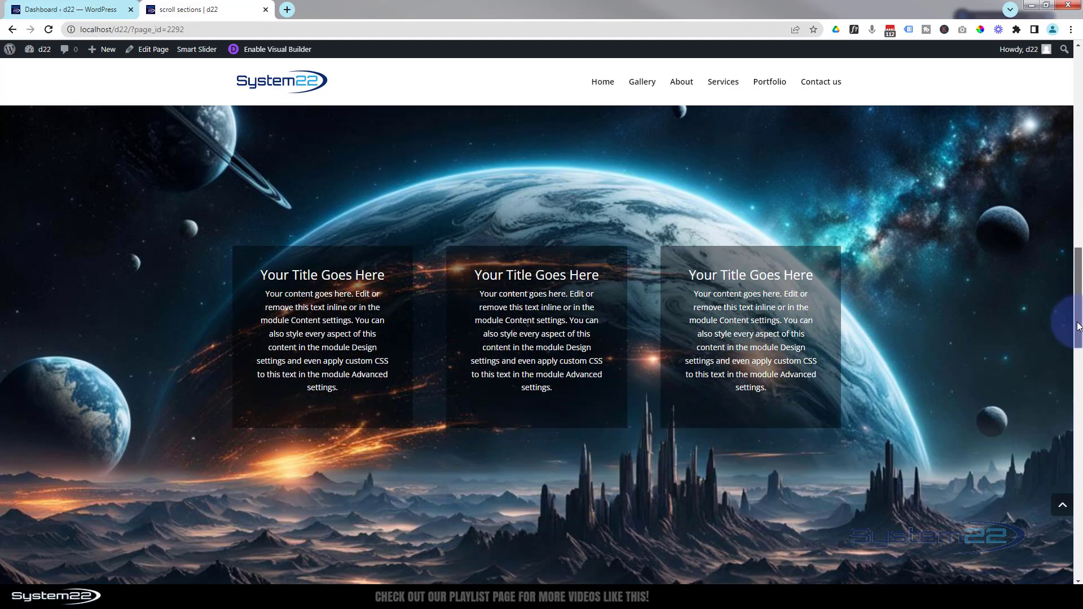
{"action": "left_click_drag", "start_coordinate": [1079, 326], "coordinate": [1077, 525]}
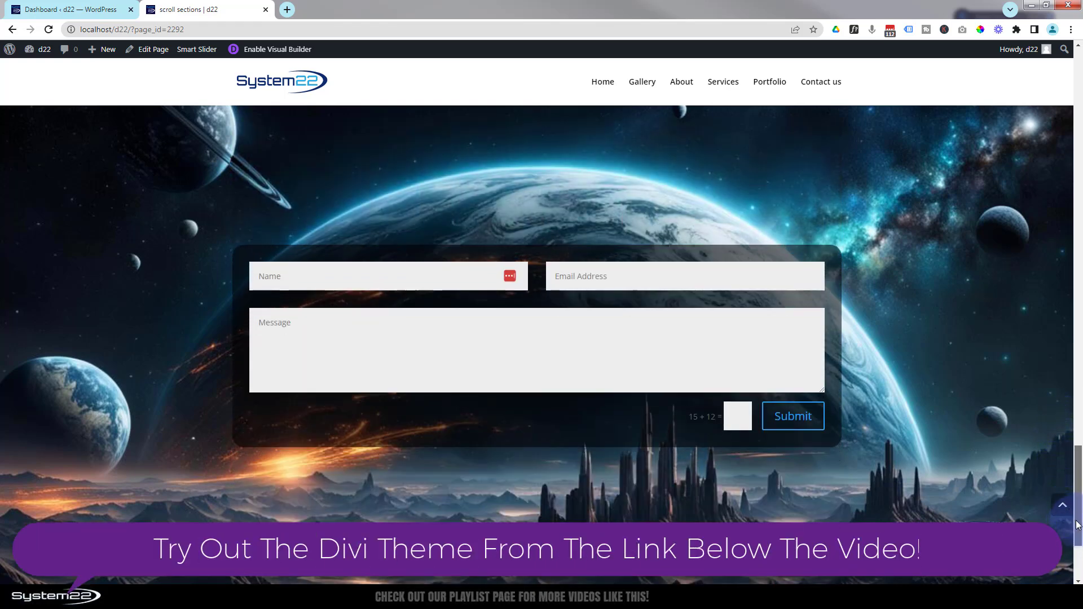
{"action": "left_click_drag", "start_coordinate": [1077, 524], "coordinate": [1055, 94]}
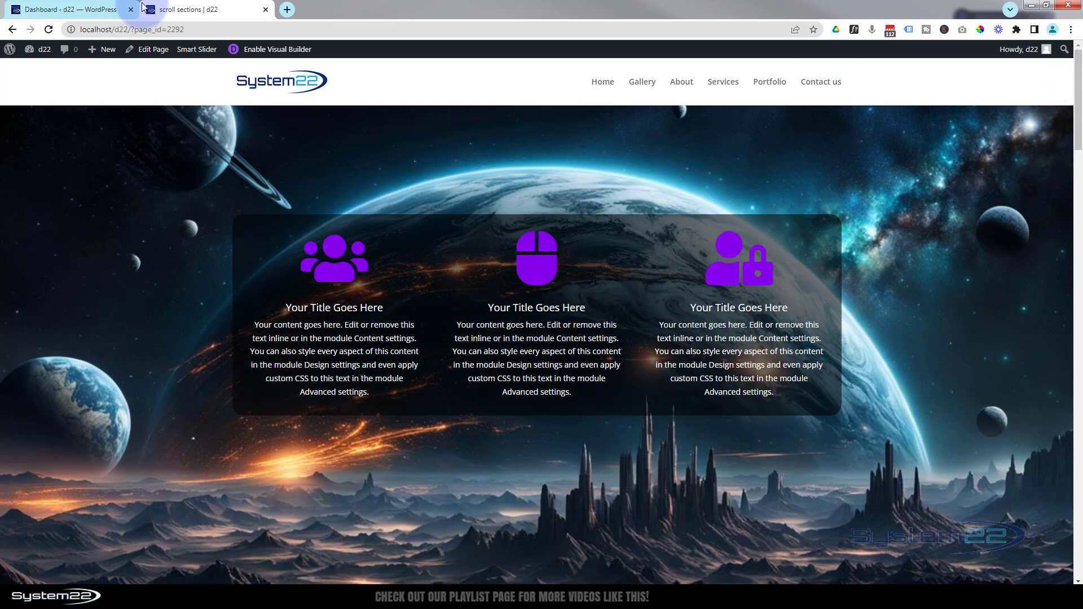
Step: Create a new page titled "fixed bg" and start building it from scratch with the Divi Builder
{"action": "mouse_move", "coordinate": [105, 54]}
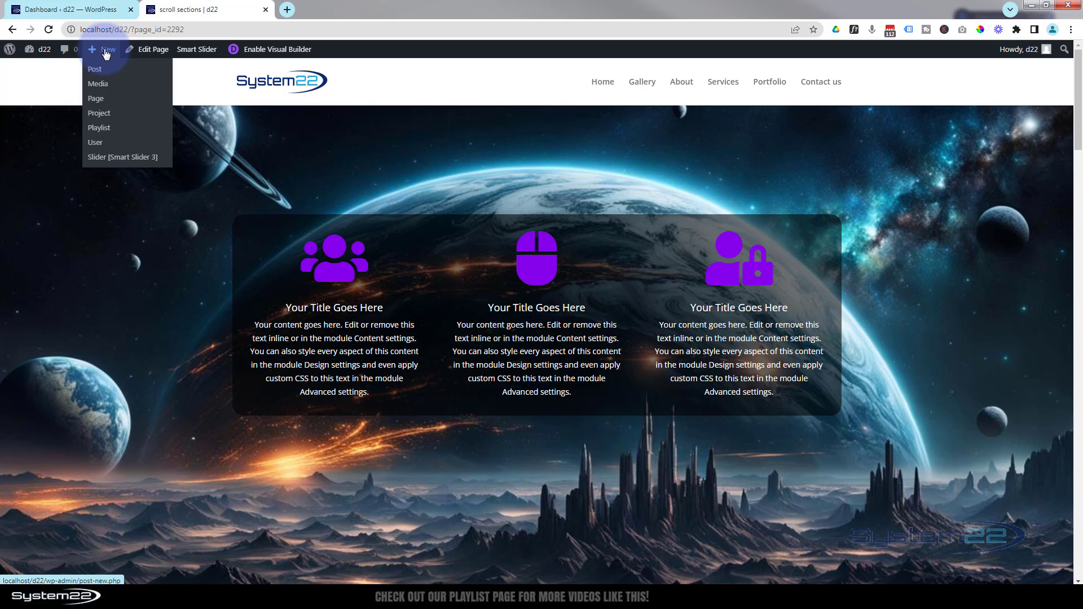
{"action": "middle_click", "coordinate": [96, 99]}
{"action": "left_click", "coordinate": [331, 10]}
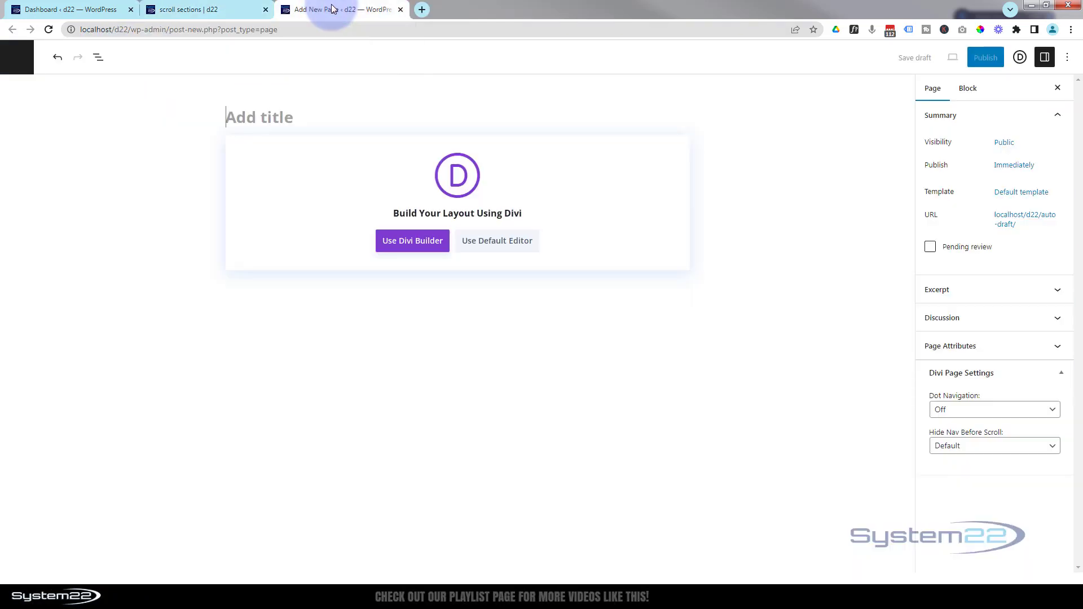
{"action": "type", "text": "fixed"}
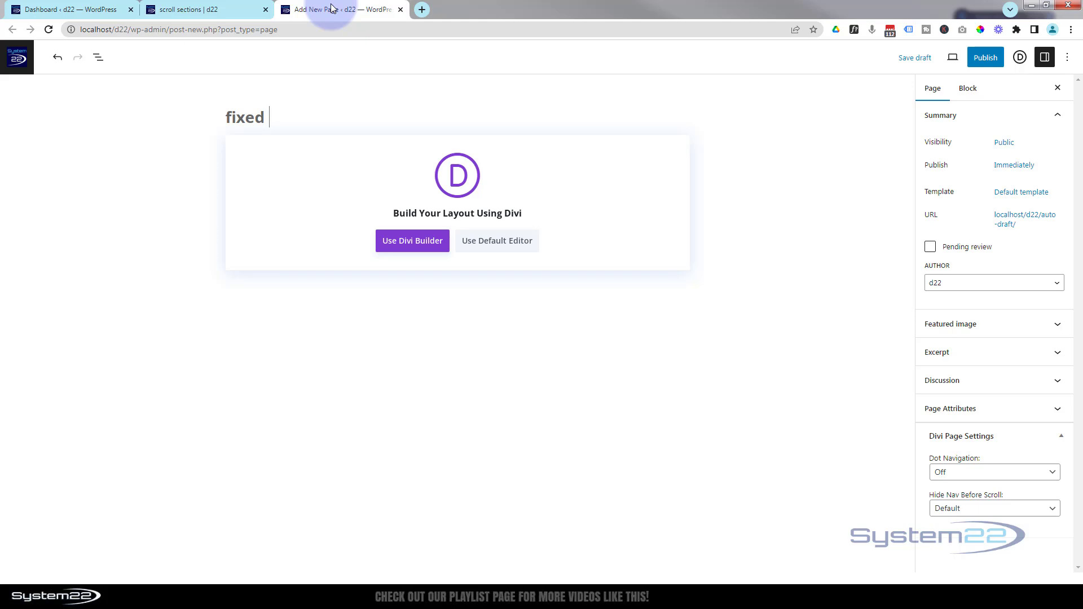
{"action": "type", "text": " bg"}
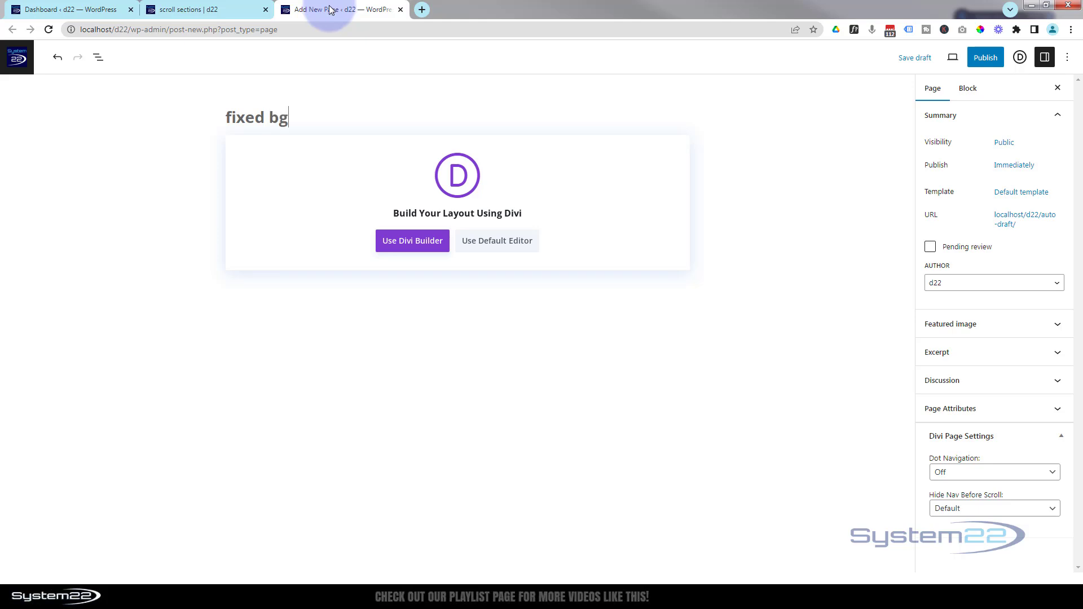
{"action": "left_click", "coordinate": [406, 248]}
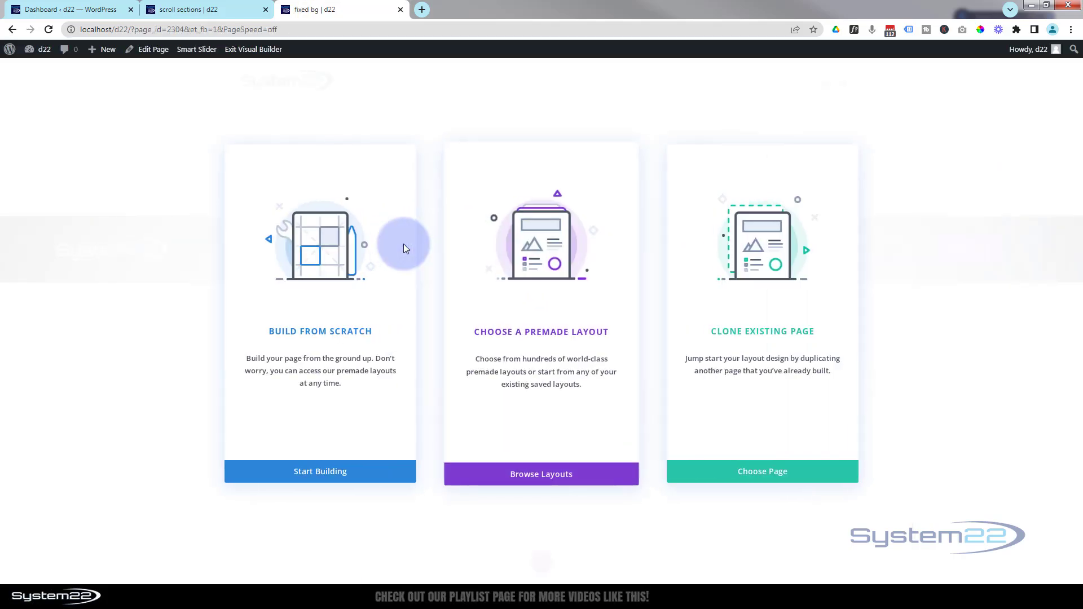
{"action": "left_click", "coordinate": [313, 474]}
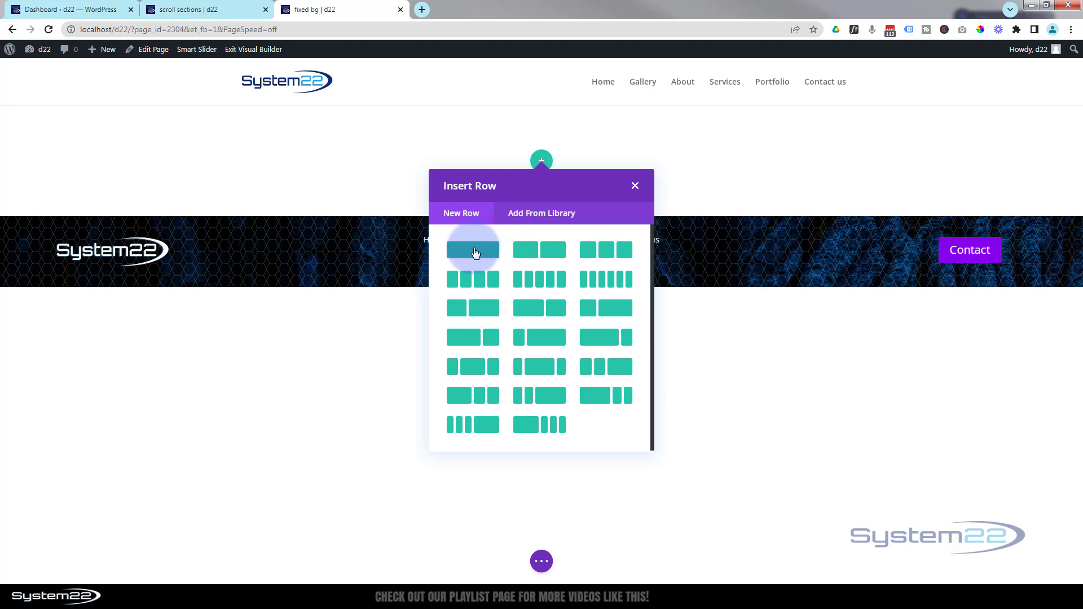
Step: Insert the saved "3 blurbs" row from the library into the empty section
{"action": "left_click", "coordinate": [572, 217]}
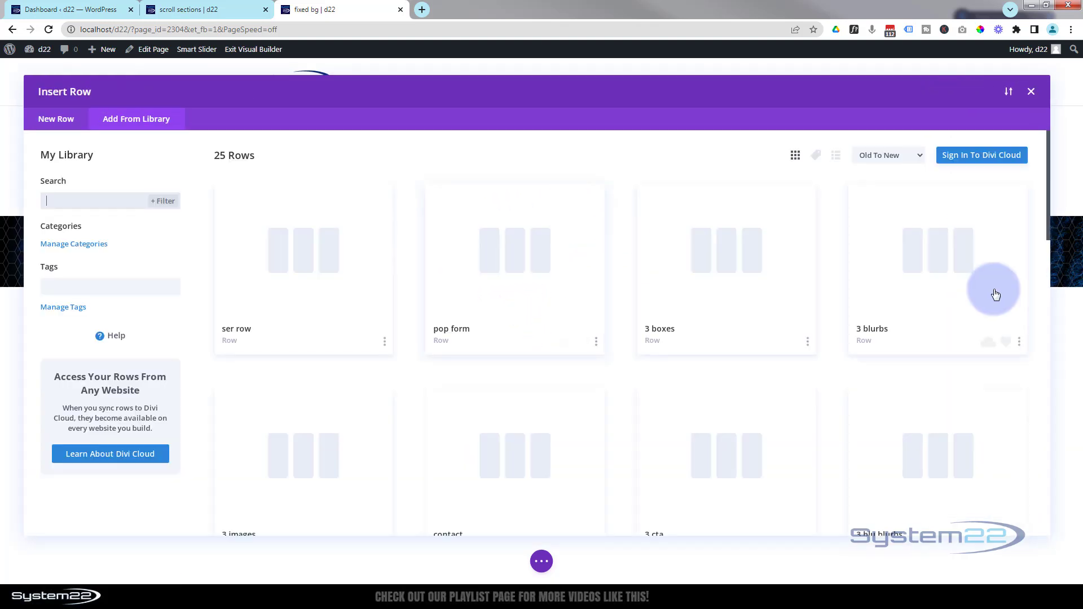
{"action": "left_click", "coordinate": [949, 272]}
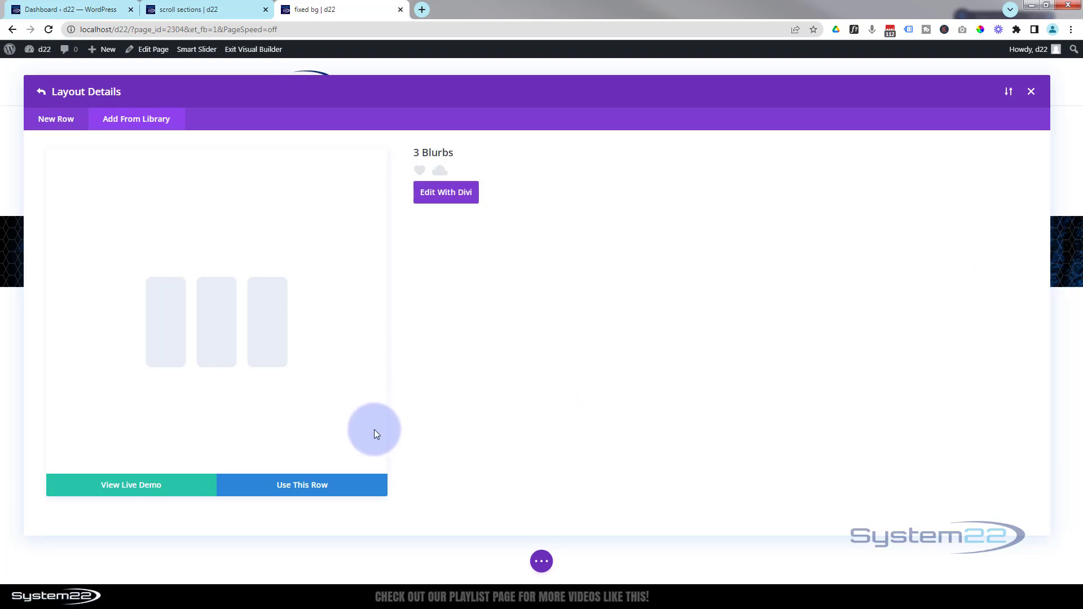
{"action": "left_click", "coordinate": [328, 485]}
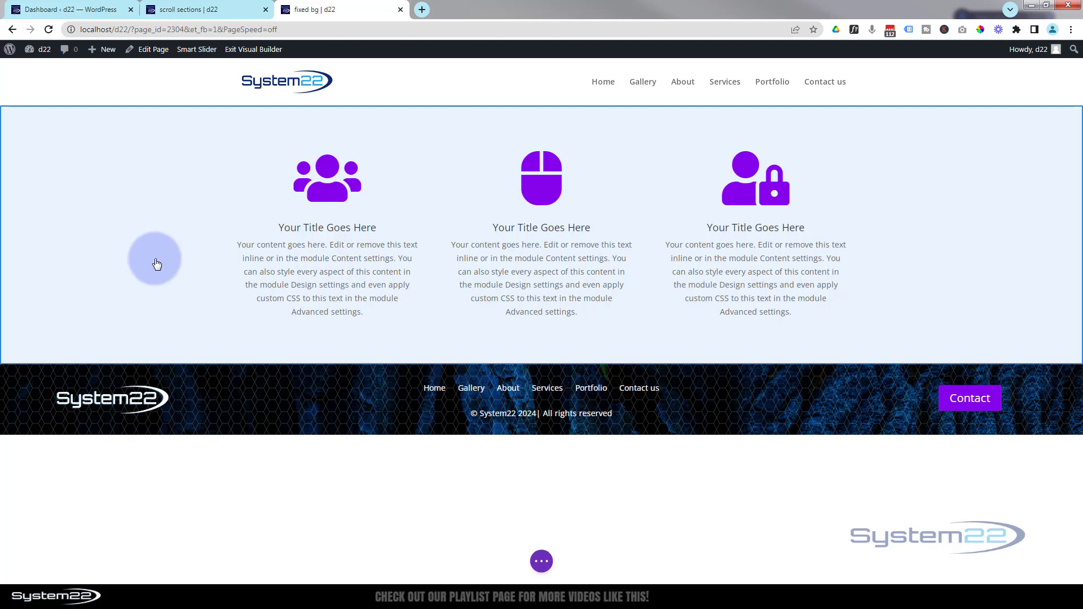
Step: Give the section a background image from the media library, using the picture of a spaceship beneath a large planet
{"action": "mouse_move", "coordinate": [150, 189]}
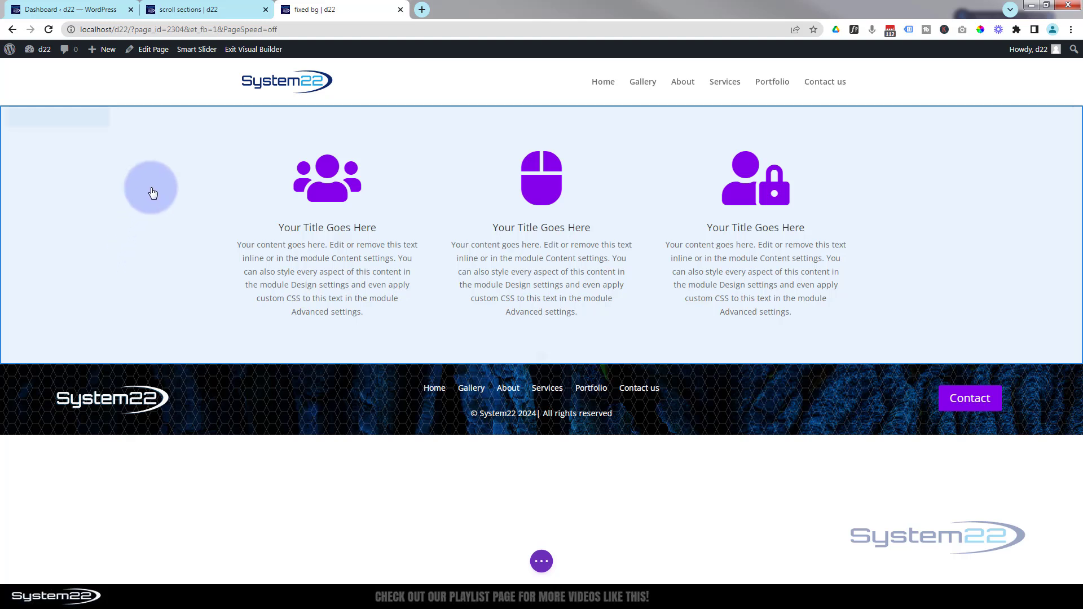
{"action": "left_click", "coordinate": [31, 120]}
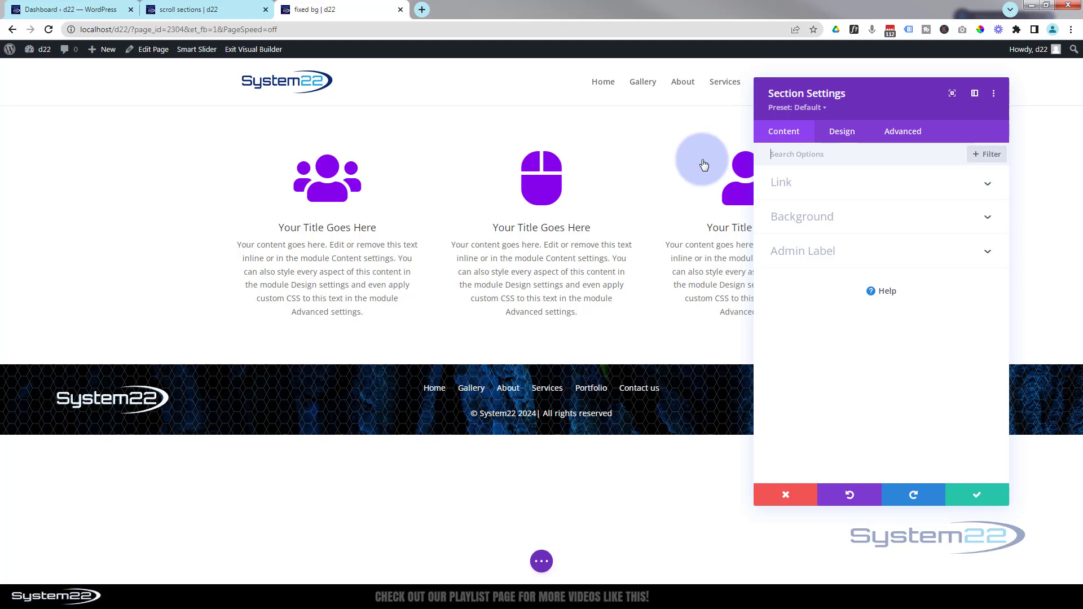
{"action": "left_click", "coordinate": [814, 224]}
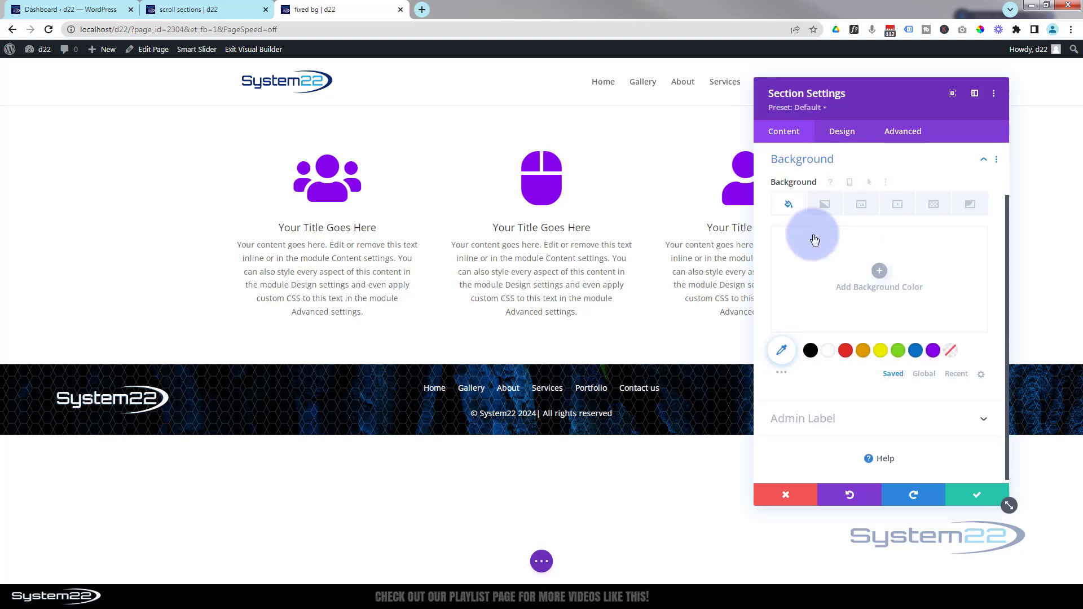
{"action": "left_click", "coordinate": [863, 206]}
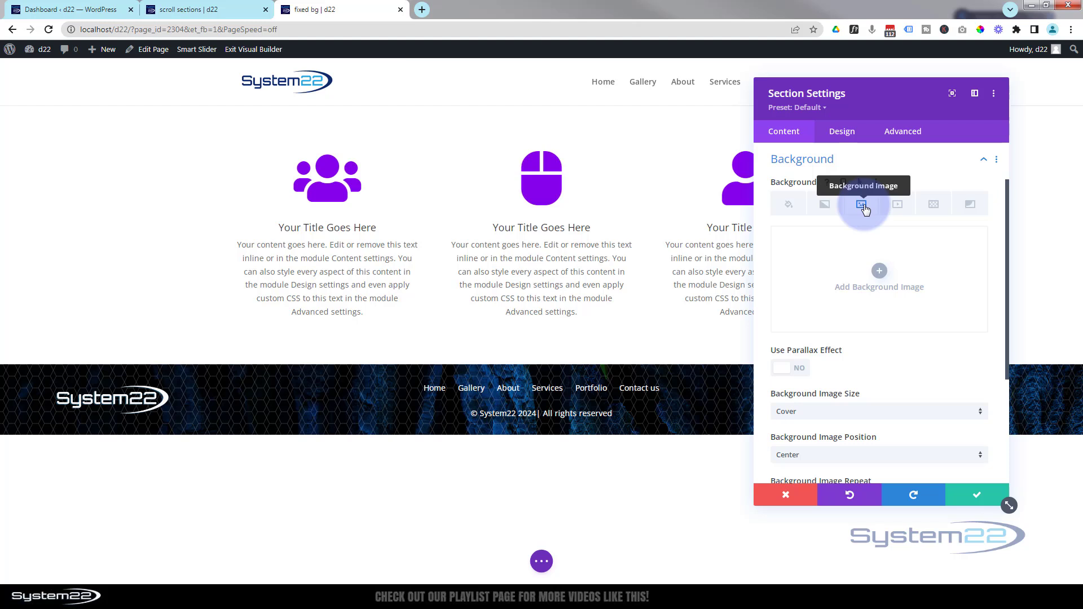
{"action": "left_click", "coordinate": [878, 273]}
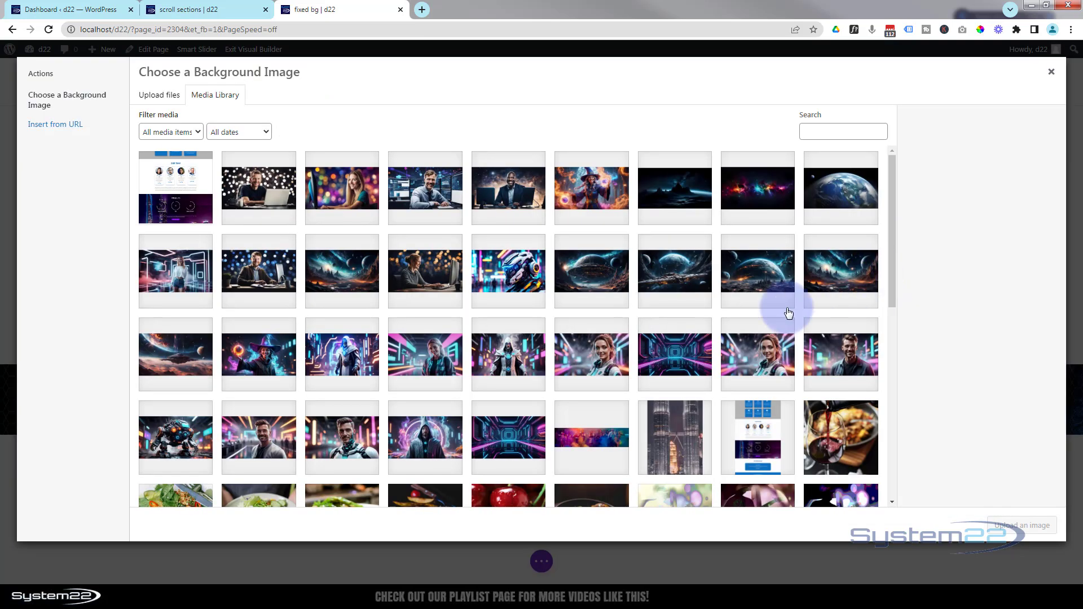
{"action": "left_click", "coordinate": [678, 275]}
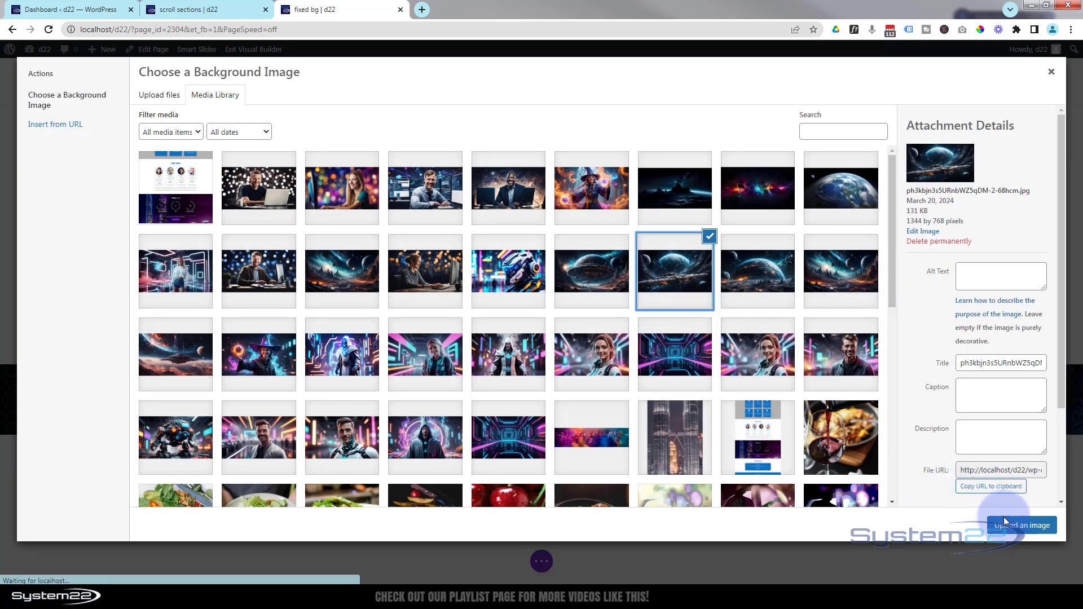
{"action": "left_click", "coordinate": [1013, 525]}
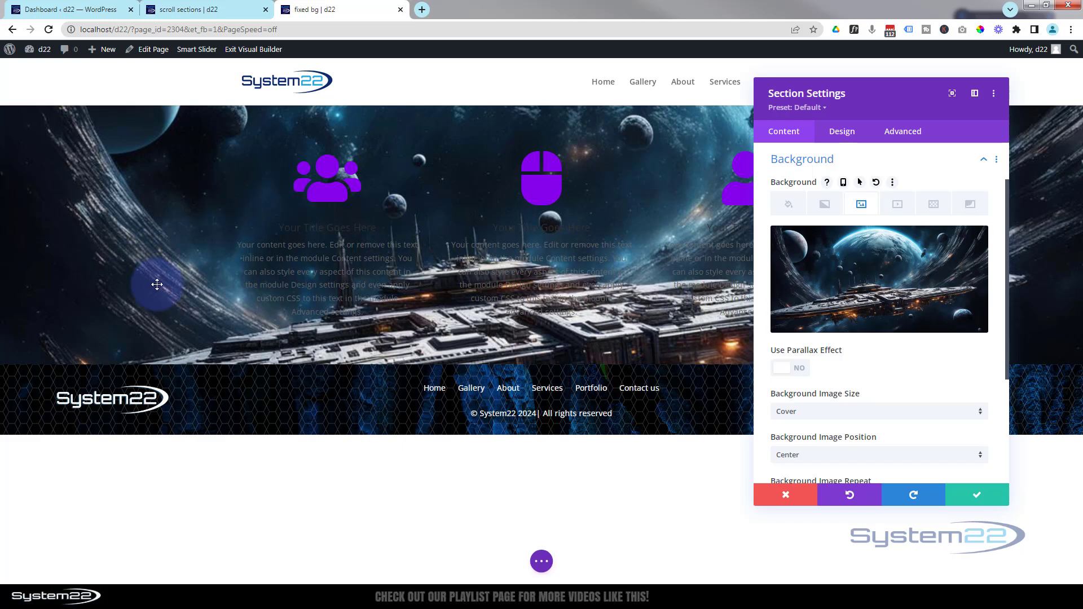
Step: Enable the parallax effect on the section's background image and set the parallax method to CSS
{"action": "left_click", "coordinate": [800, 370]}
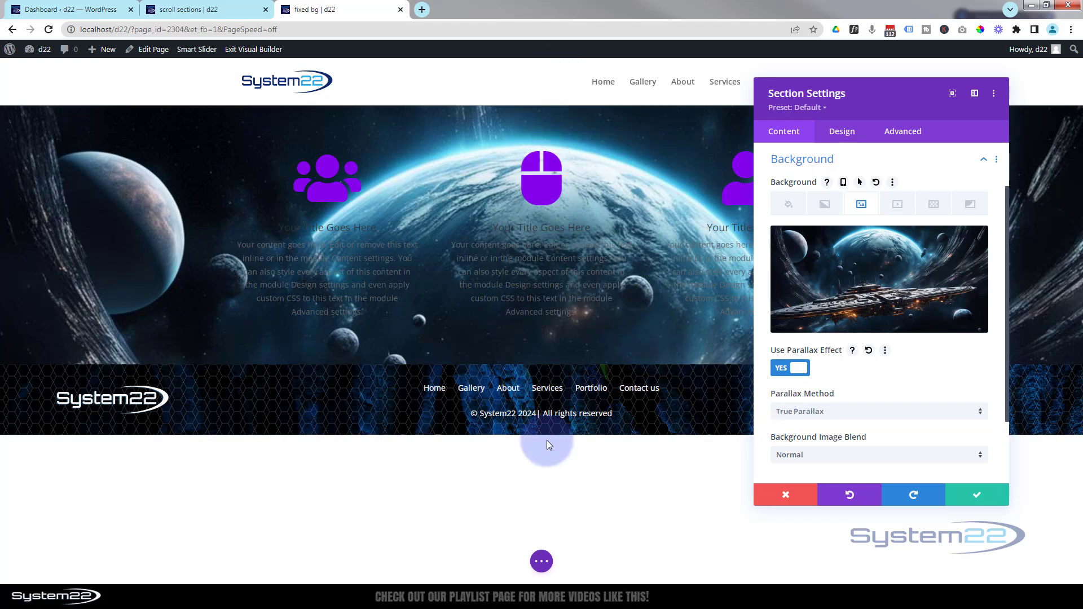
{"action": "left_click", "coordinate": [851, 418]}
{"action": "left_click", "coordinate": [791, 443]}
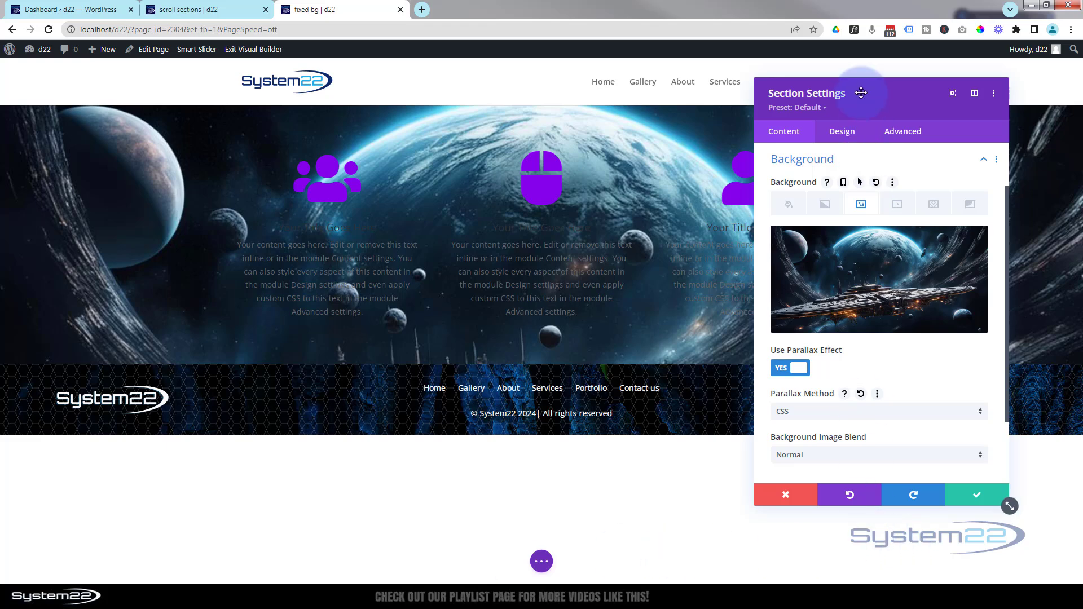
Step: Set the section's height to 100vh and check how the fixed background behaves on scrolling
{"action": "left_click", "coordinate": [842, 133]}
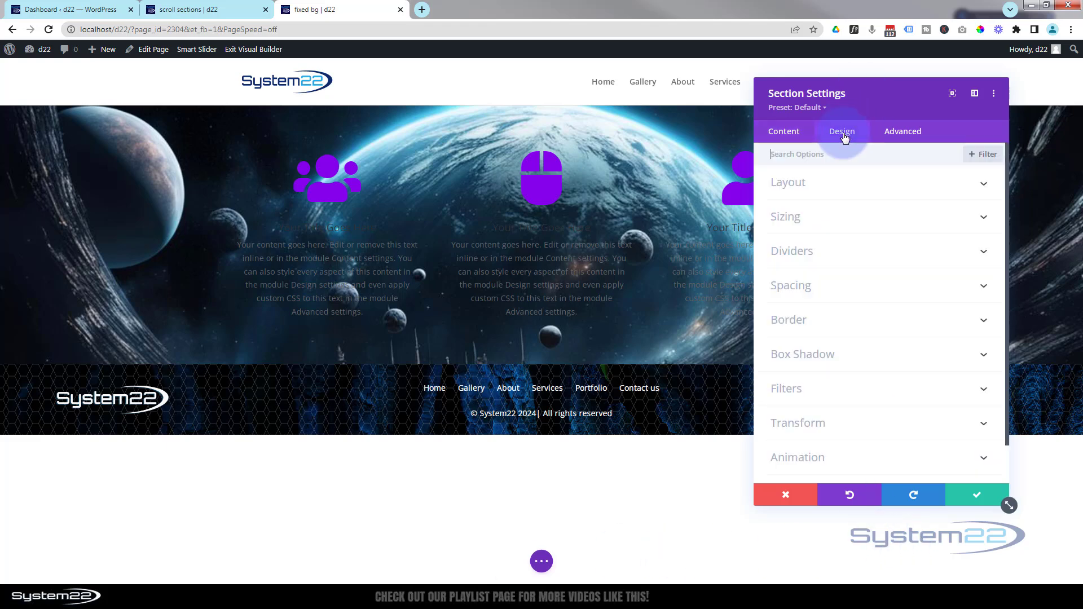
{"action": "left_click", "coordinate": [852, 218]}
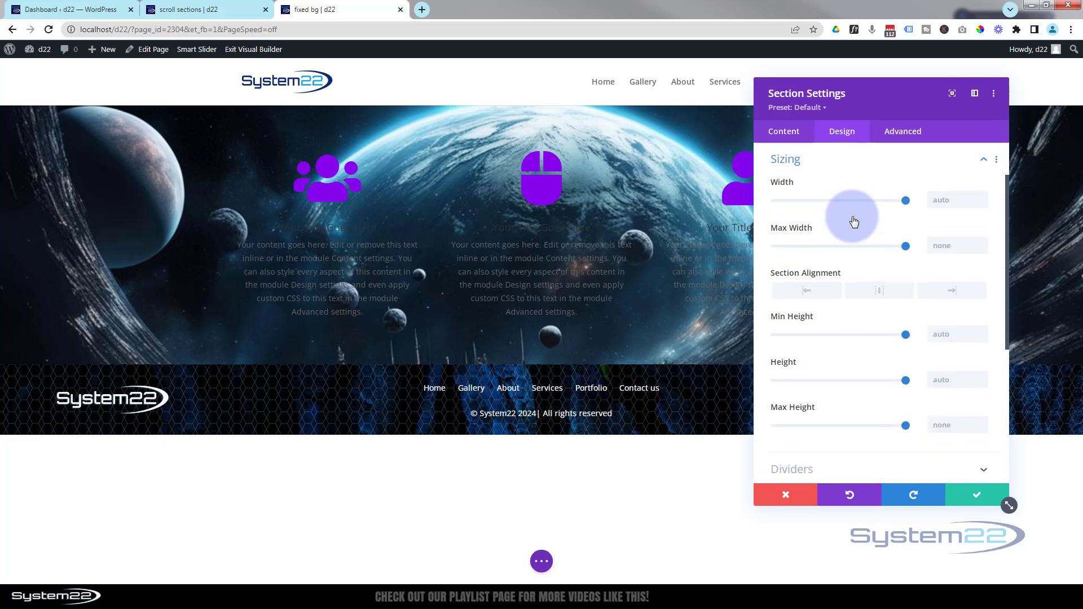
{"action": "left_click", "coordinate": [940, 379]}
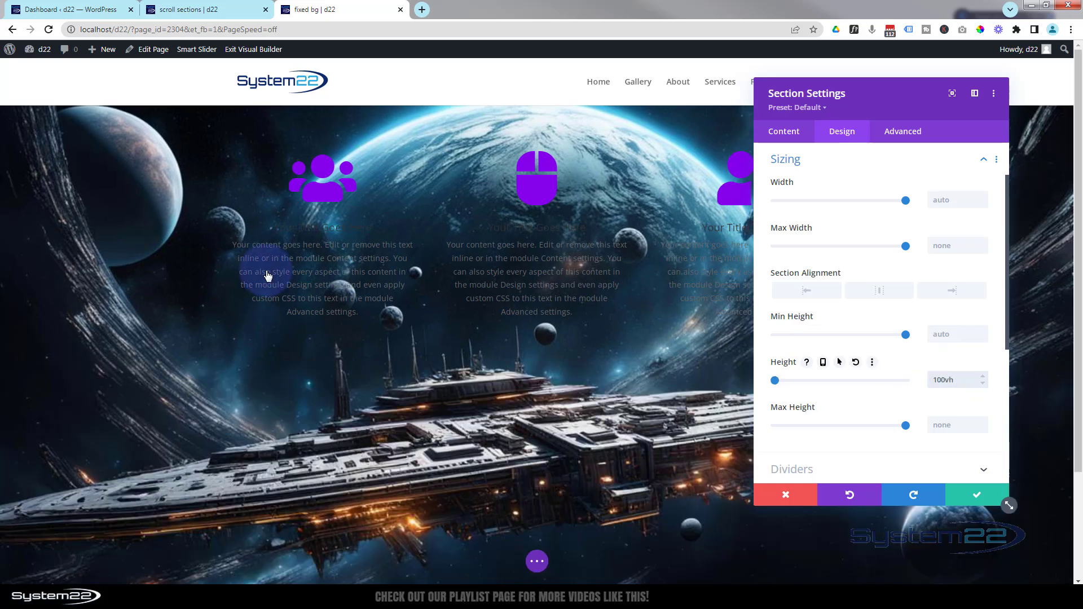
{"action": "scroll", "coordinate": [152, 289], "scroll_direction": "down", "scroll_amount": 3}
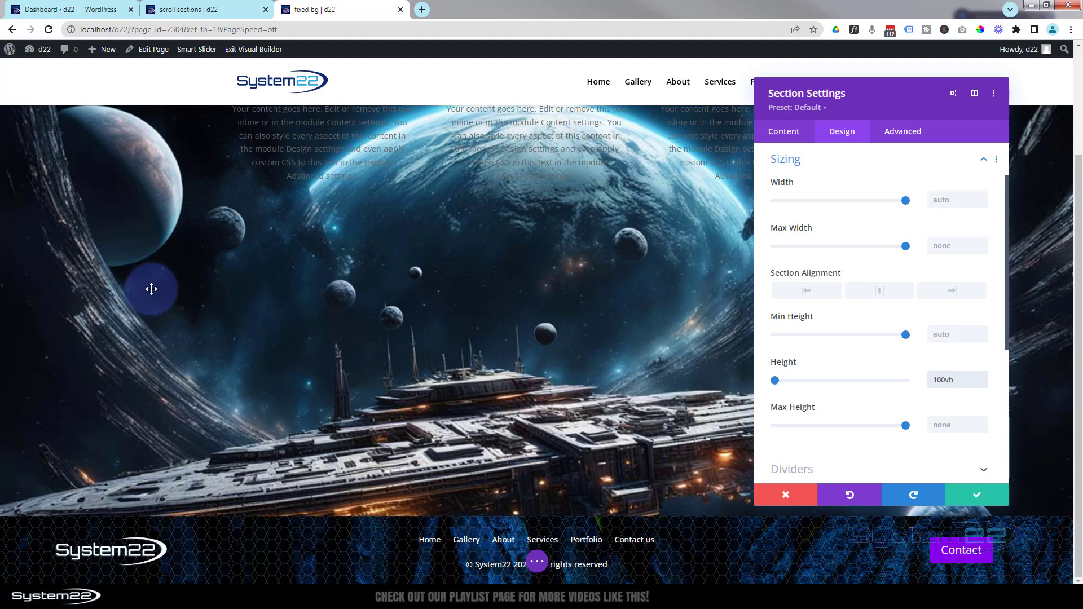
{"action": "scroll", "coordinate": [151, 289], "scroll_direction": "up", "scroll_amount": 3}
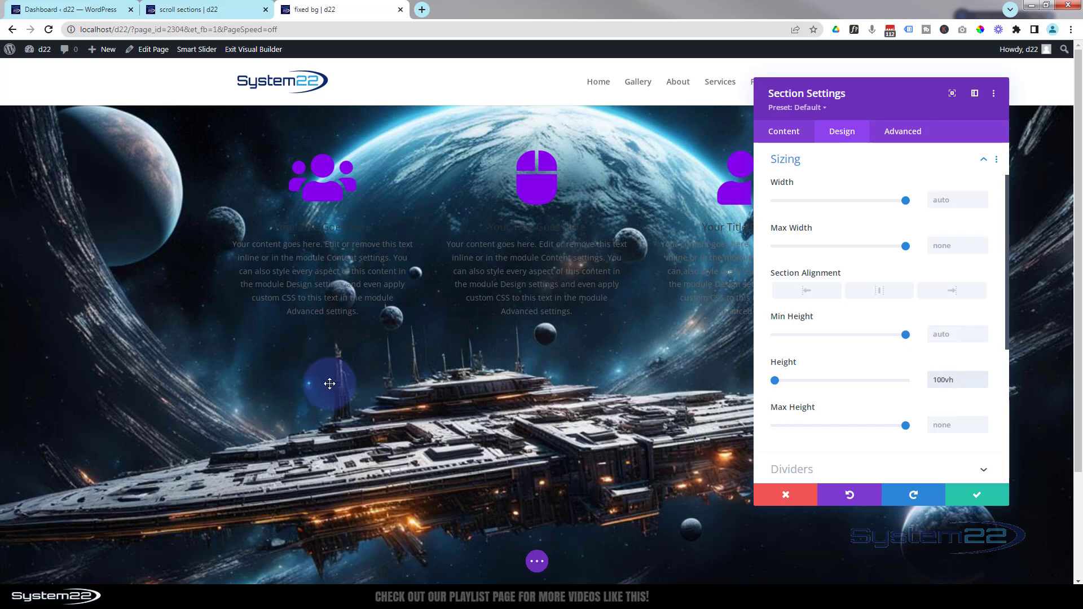
{"action": "mouse_move", "coordinate": [870, 275]}
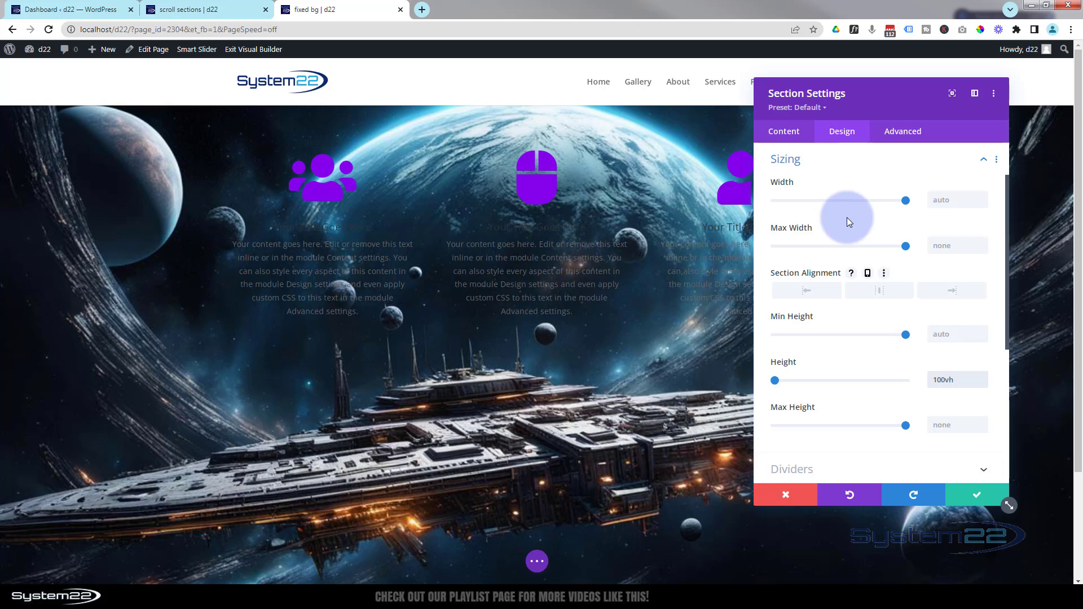
{"action": "left_click", "coordinate": [804, 161]}
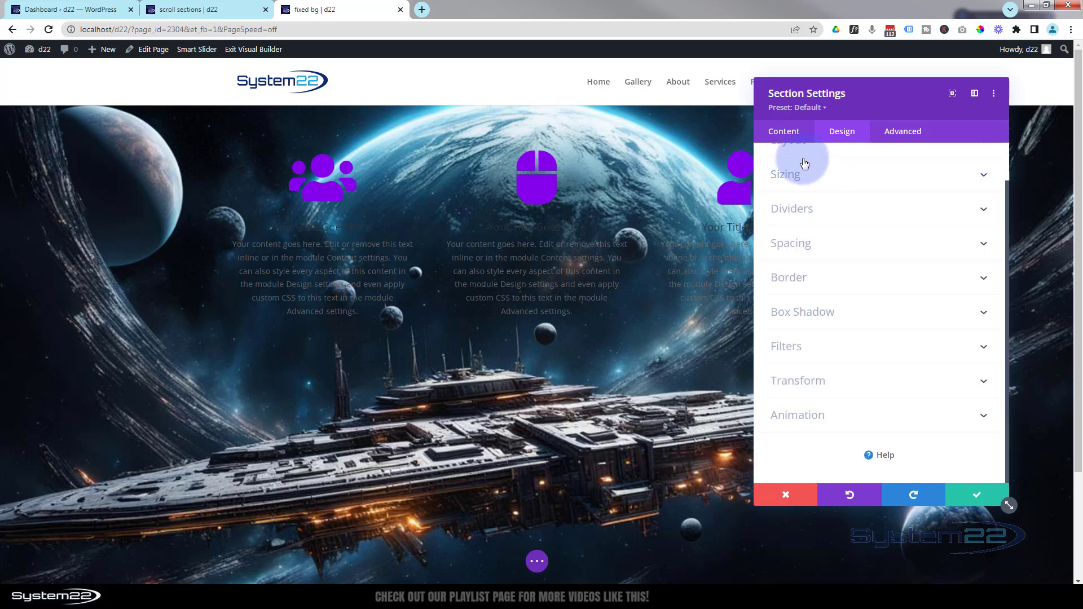
Step: Set the section's top padding to 20vh and save the section settings
{"action": "left_click", "coordinate": [849, 244]}
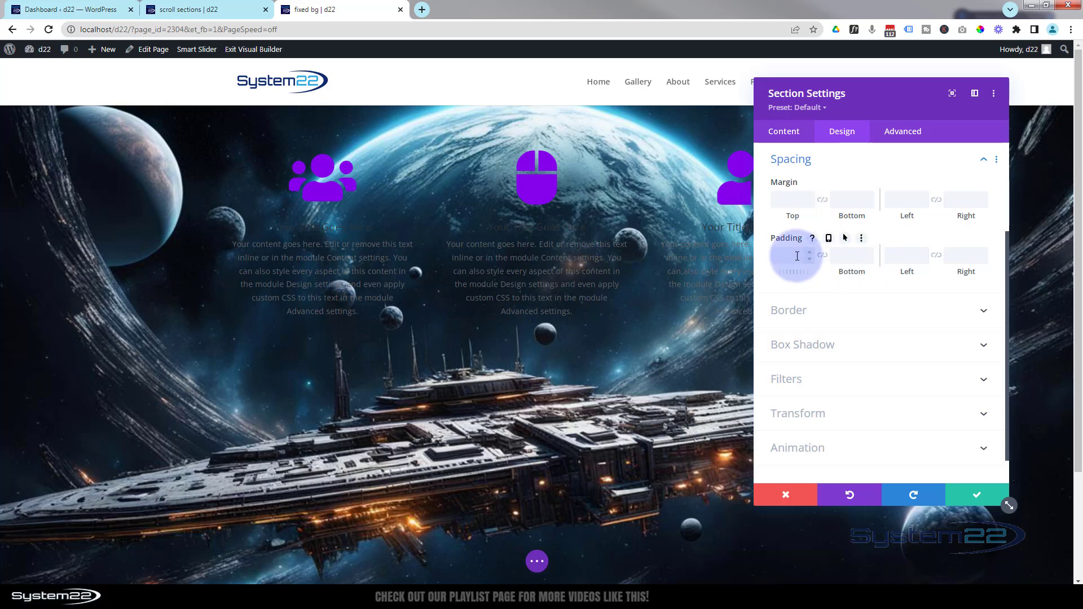
{"action": "left_click", "coordinate": [797, 256]}
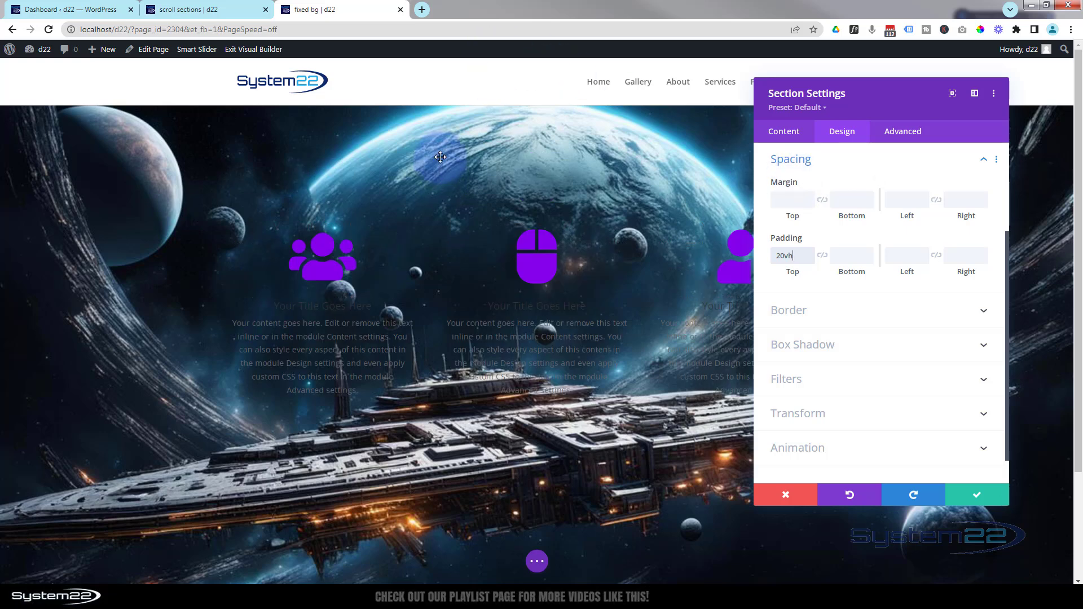
{"action": "left_click", "coordinate": [981, 495]}
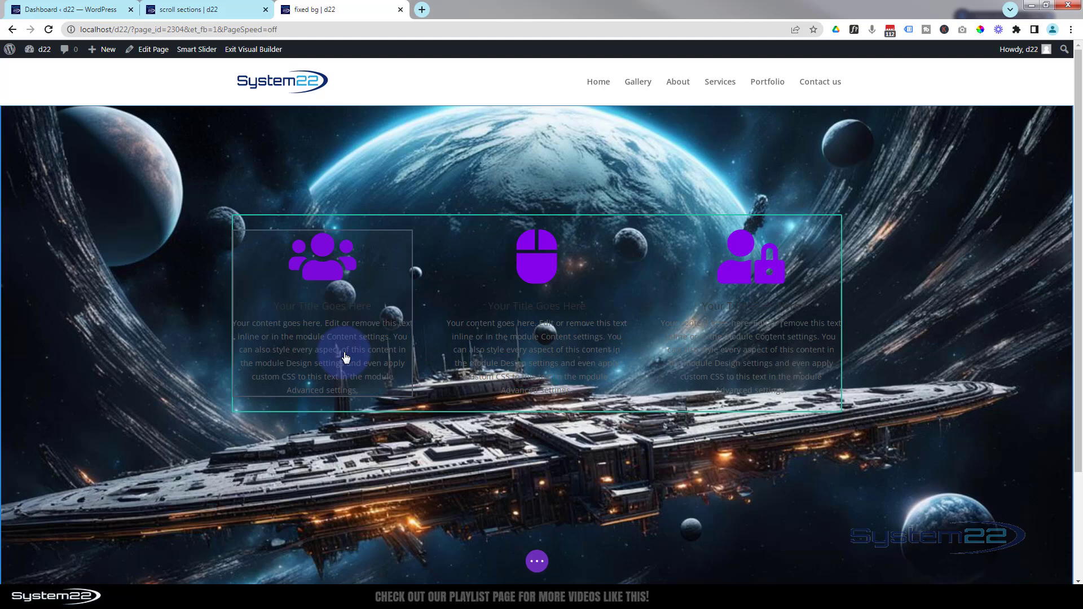
Step: Set the text color of the first blurb (people icon) to Light and save the blurb settings
{"action": "mouse_move", "coordinate": [302, 300]}
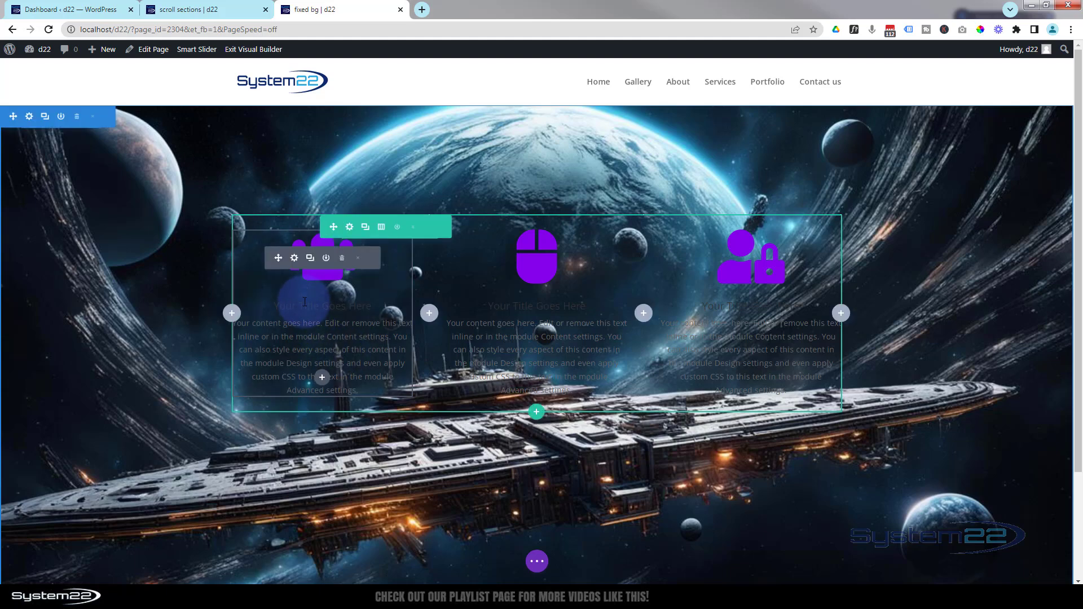
{"action": "left_click", "coordinate": [294, 259]}
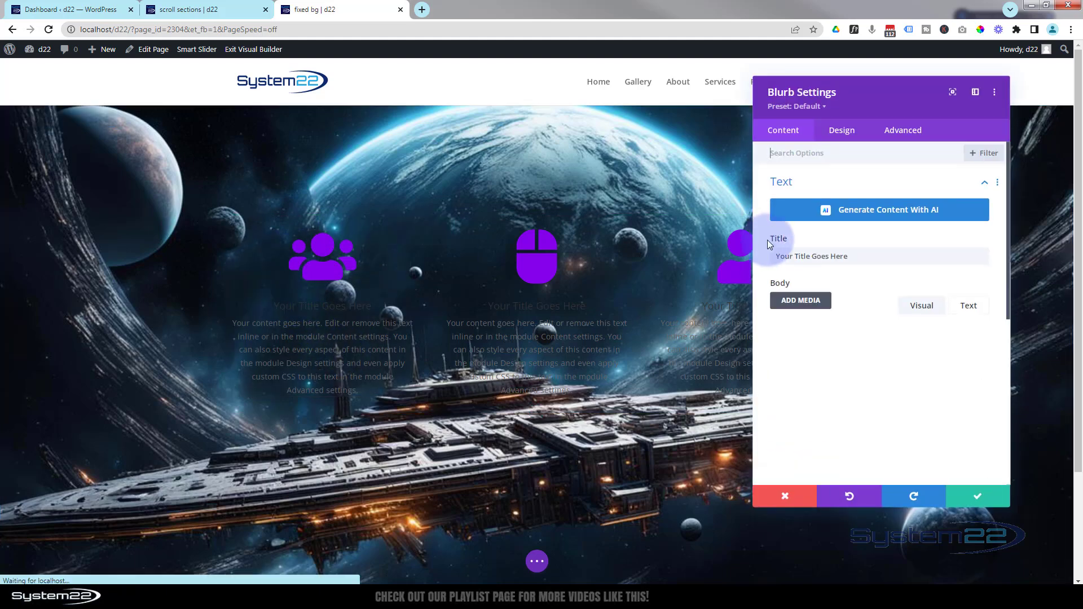
{"action": "left_click", "coordinate": [843, 134]}
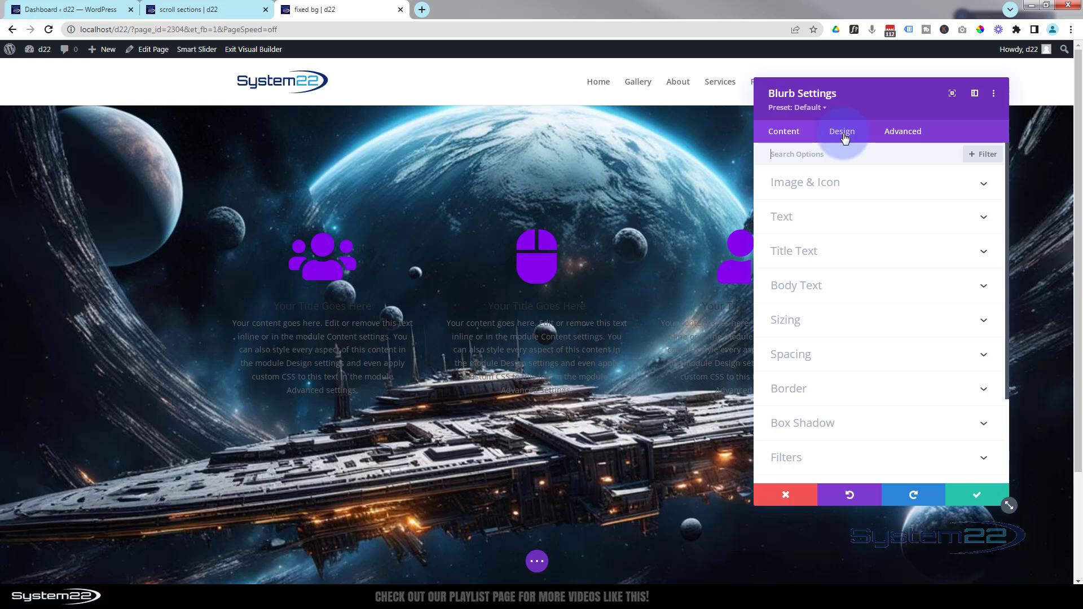
{"action": "left_click", "coordinate": [876, 217]}
{"action": "left_click", "coordinate": [852, 244]}
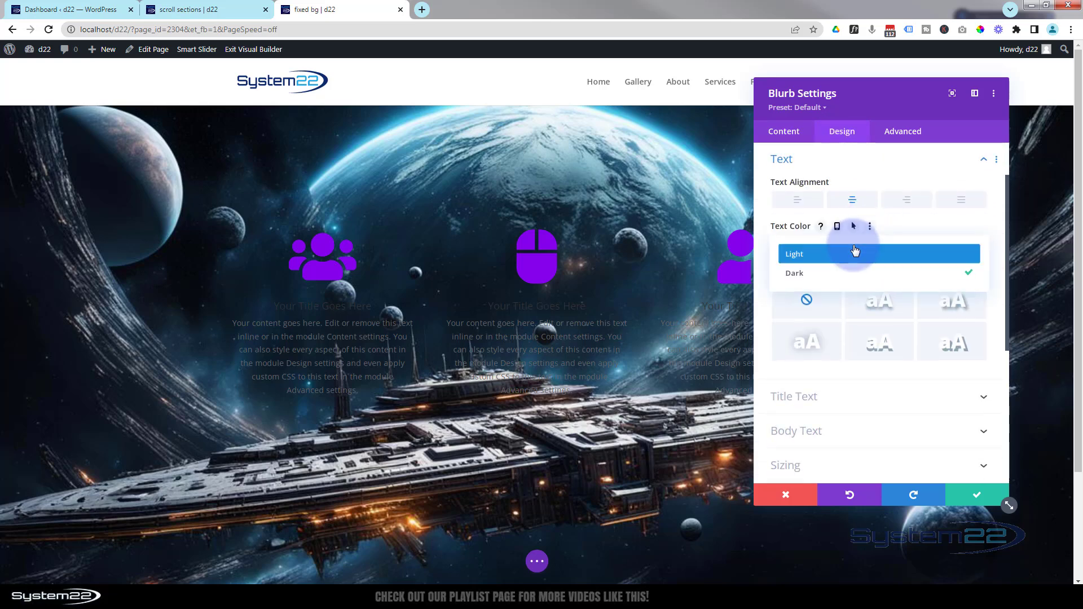
{"action": "left_click", "coordinate": [852, 257]}
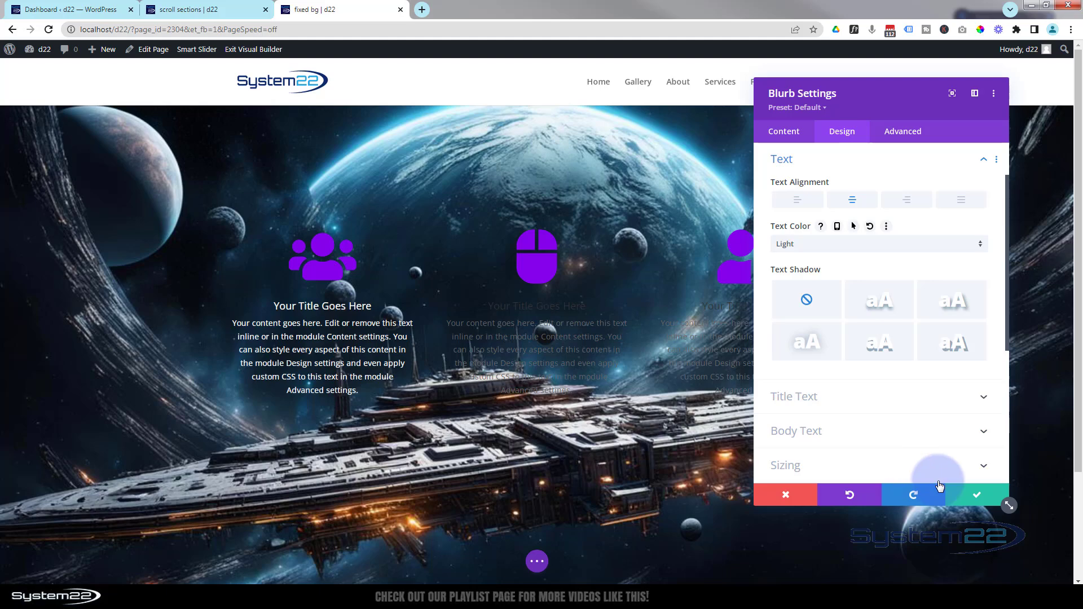
{"action": "left_click", "coordinate": [971, 497]}
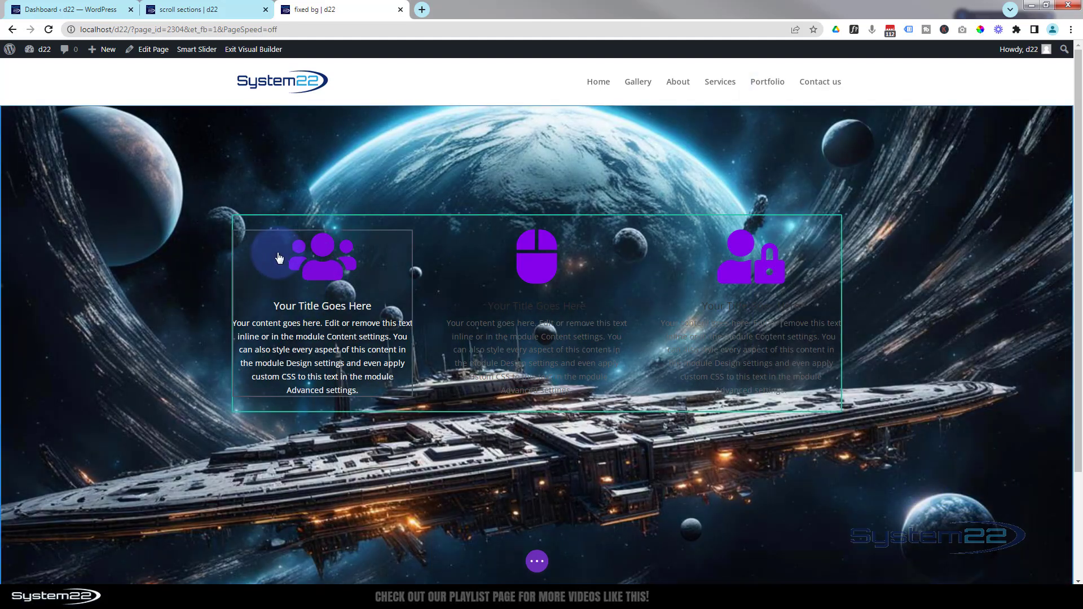
Step: Copy the first blurb's module styles and paste them onto the mouse-icon and padlock-icon blurbs
{"action": "mouse_move", "coordinate": [290, 262]}
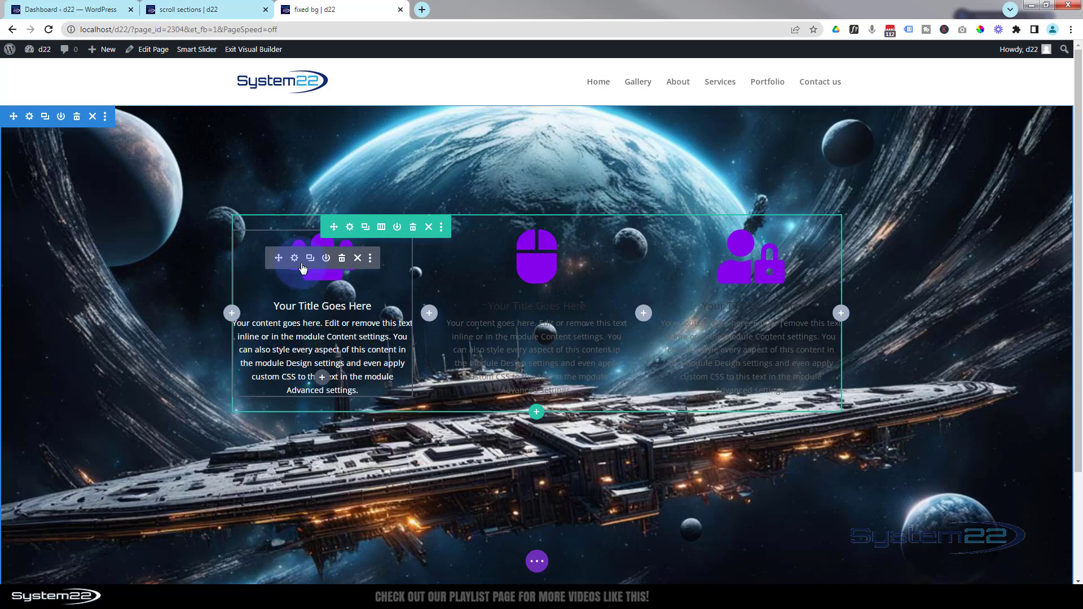
{"action": "right_click", "coordinate": [303, 268]}
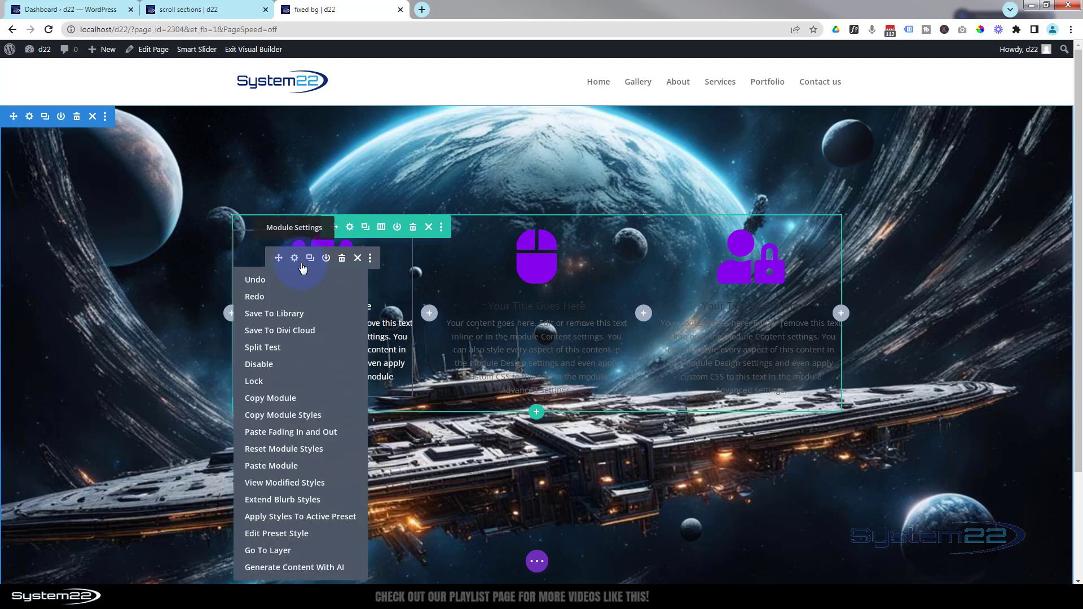
{"action": "left_click", "coordinate": [289, 416]}
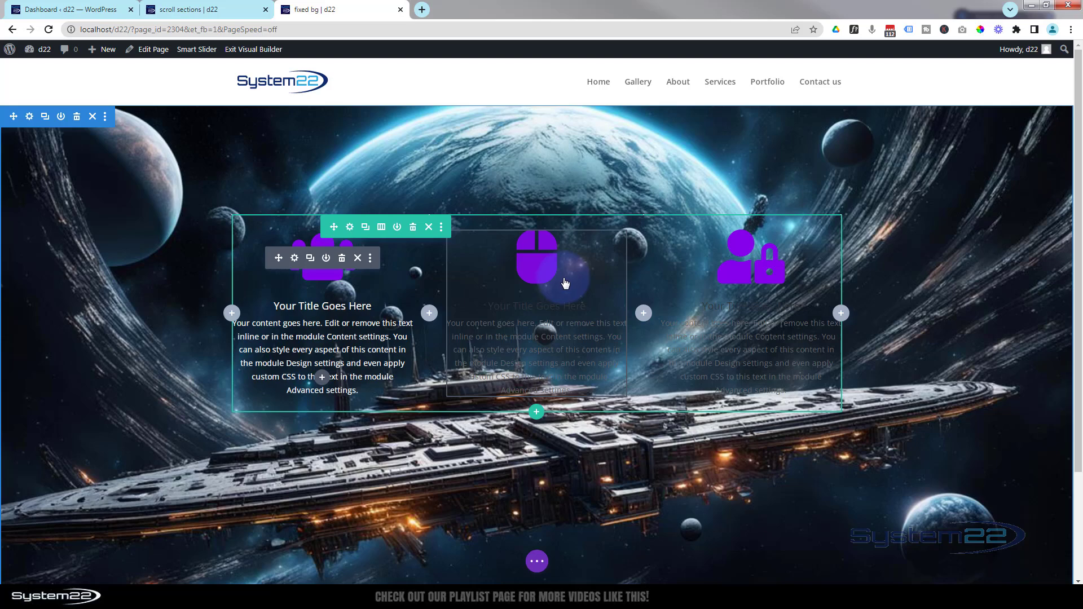
{"action": "mouse_move", "coordinate": [490, 273]}
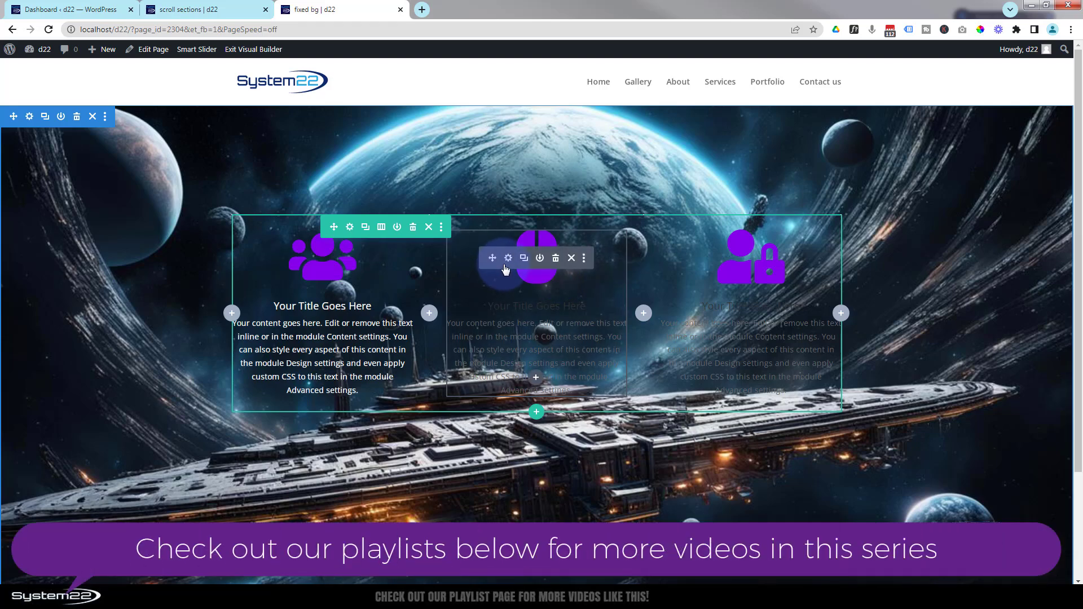
{"action": "right_click", "coordinate": [504, 267]}
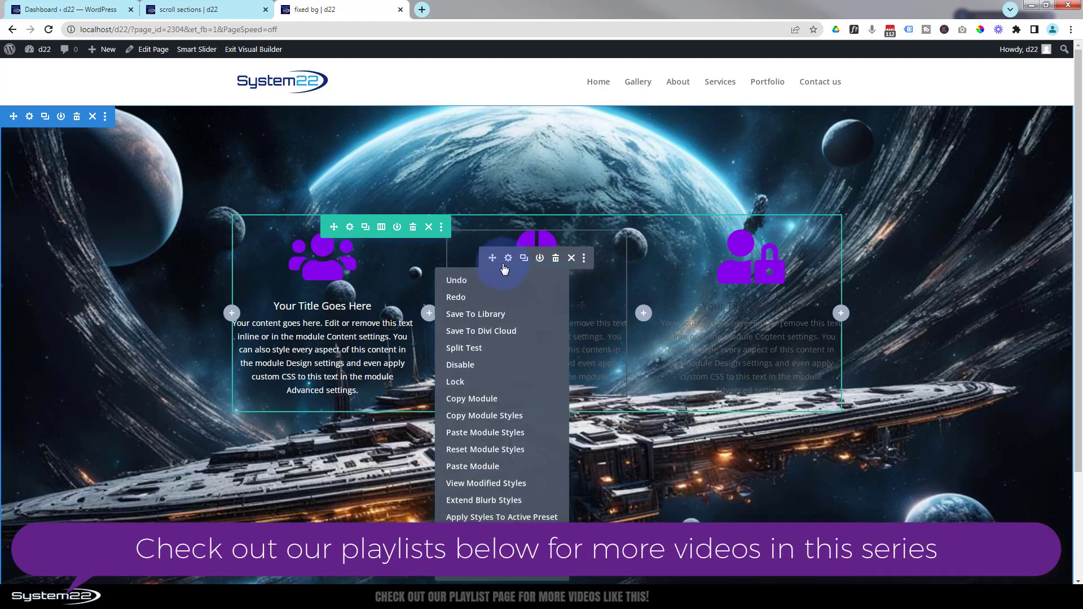
{"action": "left_click", "coordinate": [496, 433]}
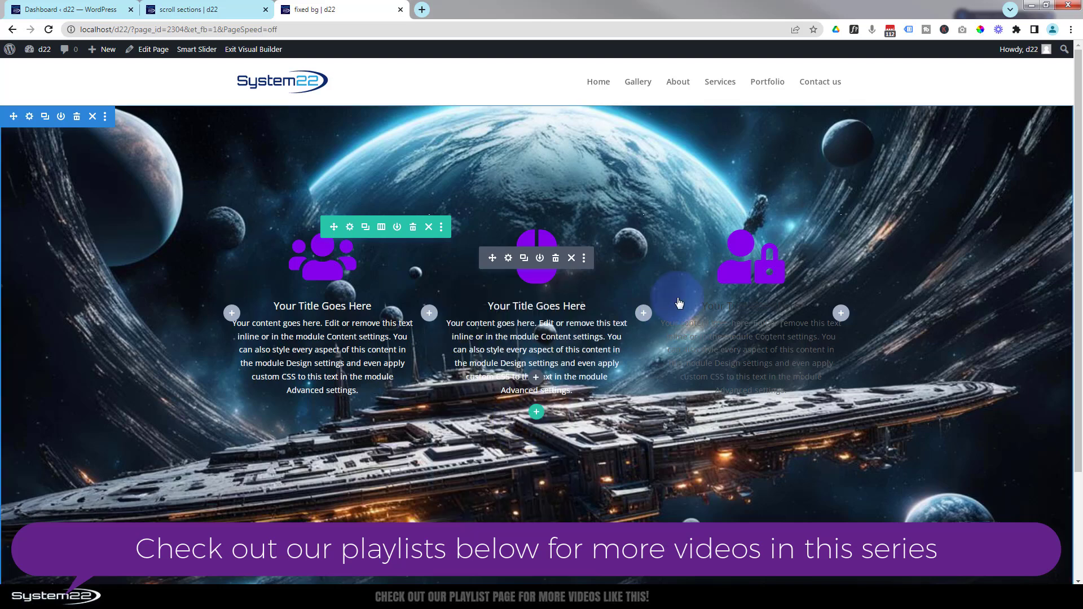
{"action": "mouse_move", "coordinate": [701, 277]}
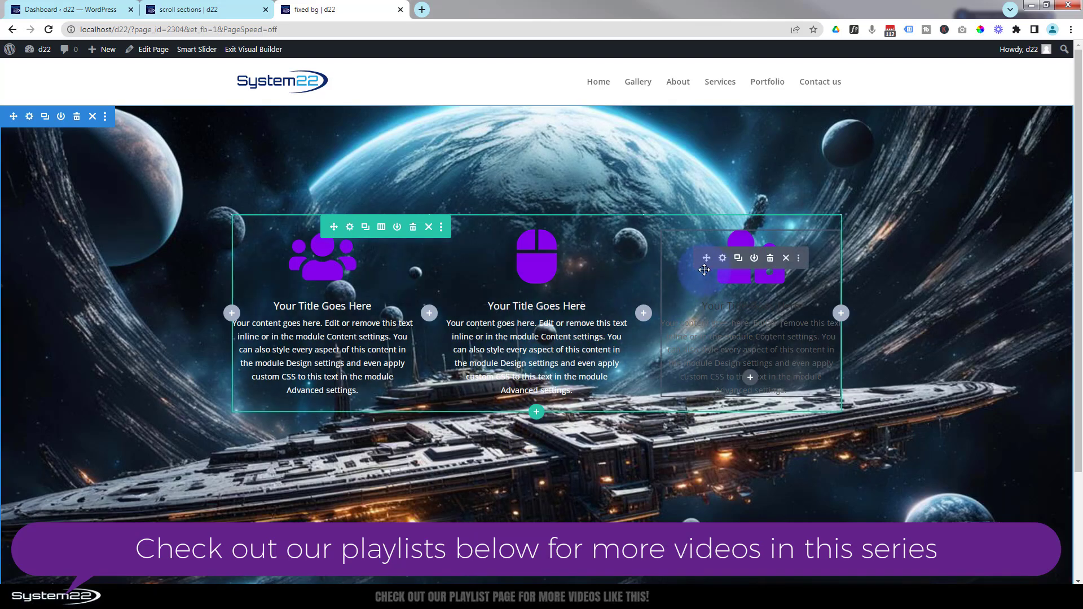
{"action": "right_click", "coordinate": [735, 269]}
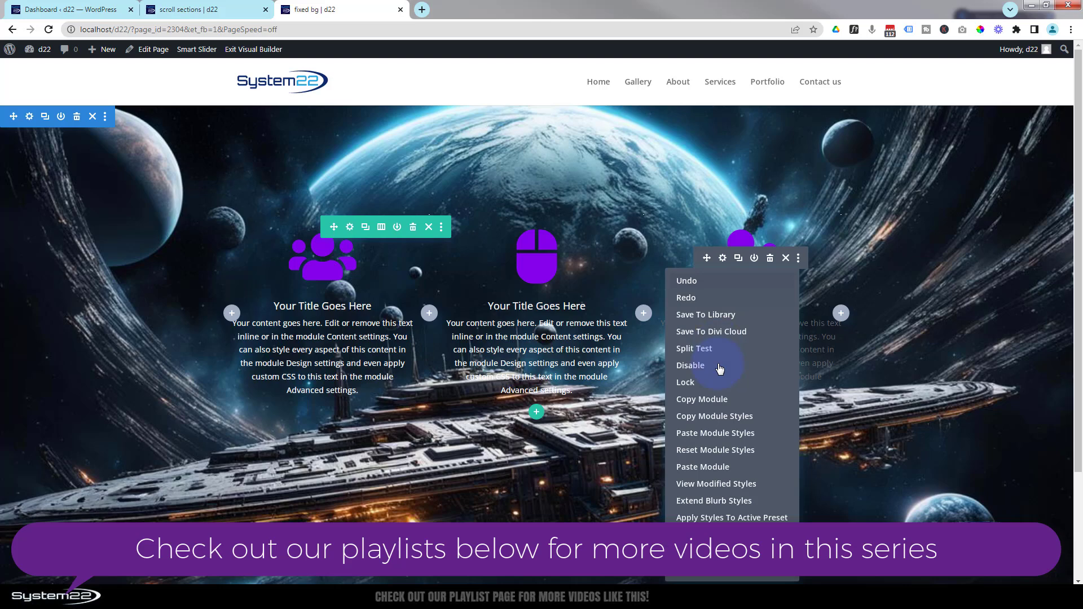
{"action": "left_click", "coordinate": [727, 434]}
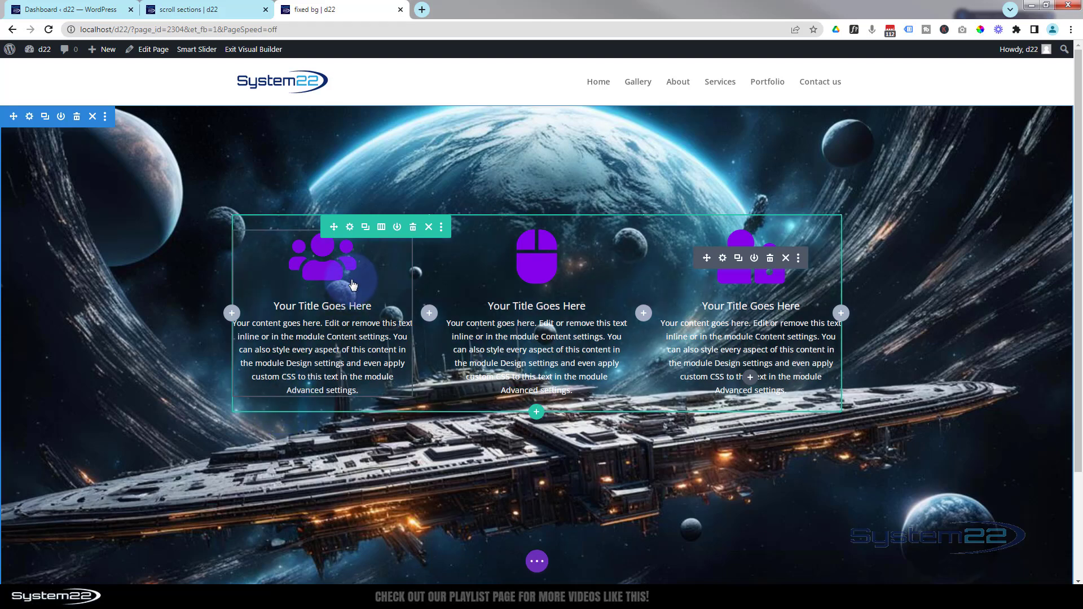
Step: Give the row containing the three blurbs a semi-transparent black background color of rgba(0,0,0,0.52)
{"action": "left_click", "coordinate": [350, 228]}
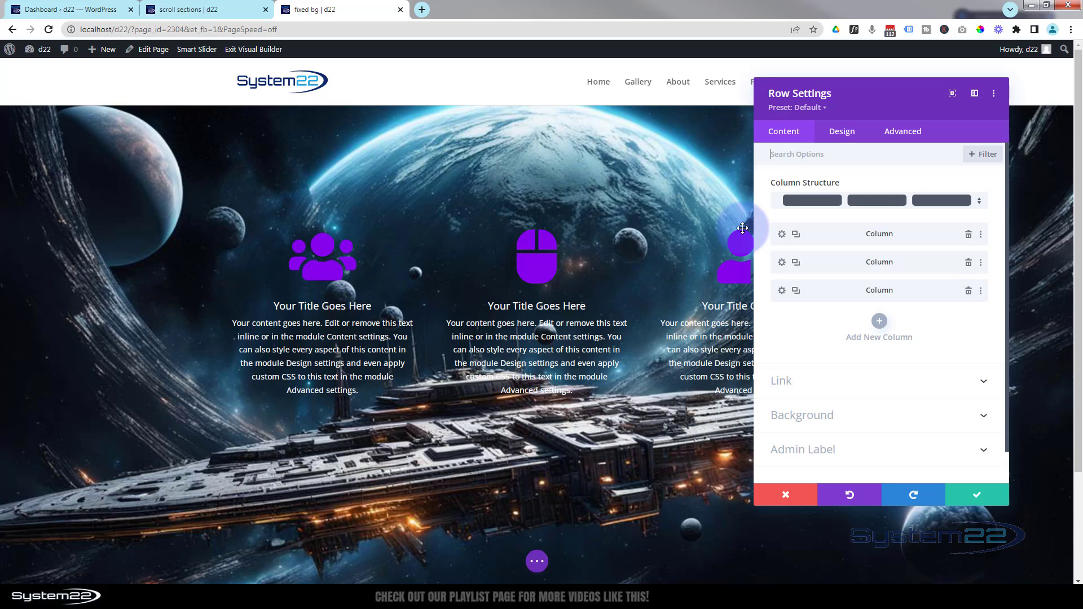
{"action": "left_click", "coordinate": [783, 152]}
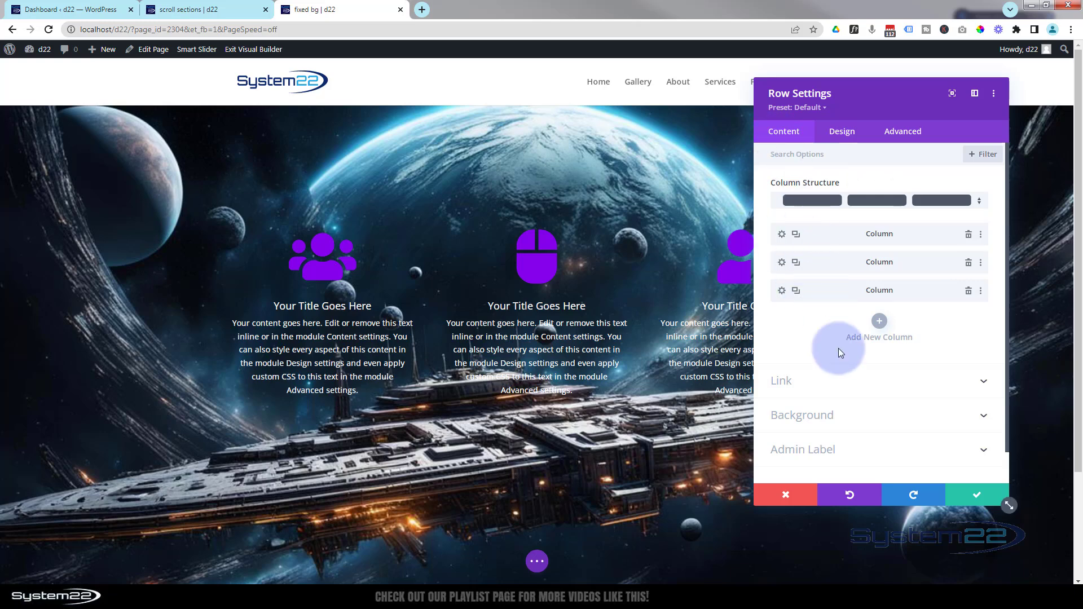
{"action": "left_click", "coordinate": [844, 416]}
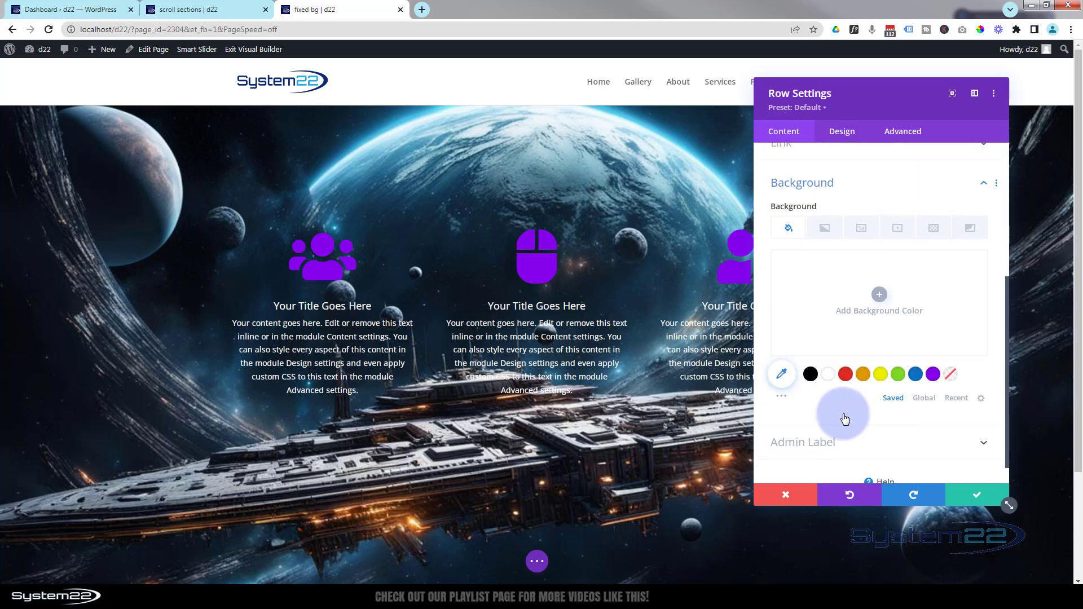
{"action": "left_click", "coordinate": [811, 374]}
{"action": "left_click", "coordinate": [901, 305]}
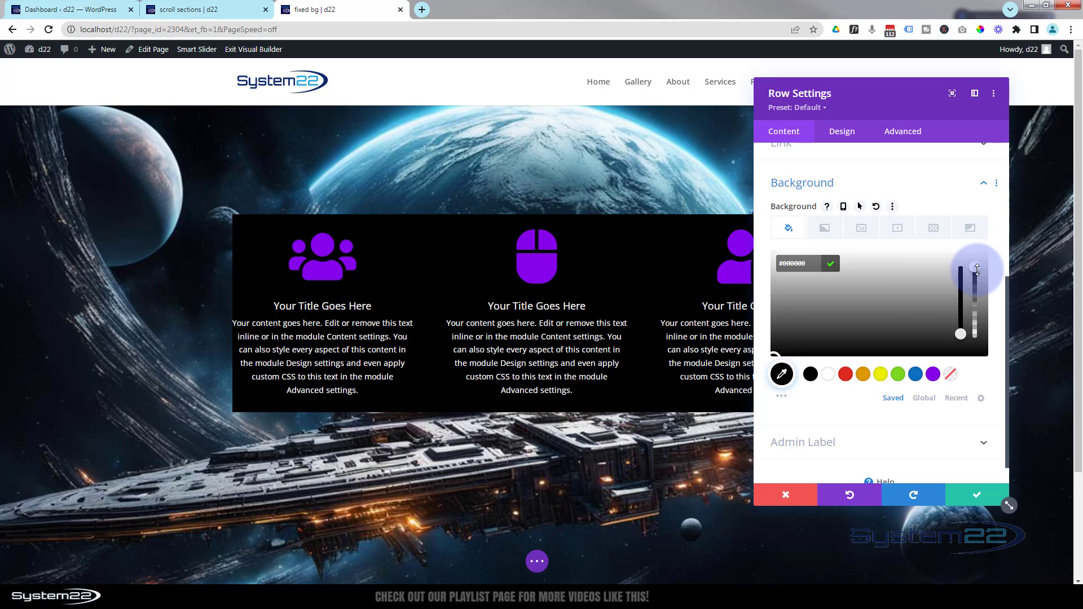
{"action": "left_click_drag", "start_coordinate": [978, 269], "coordinate": [979, 315]}
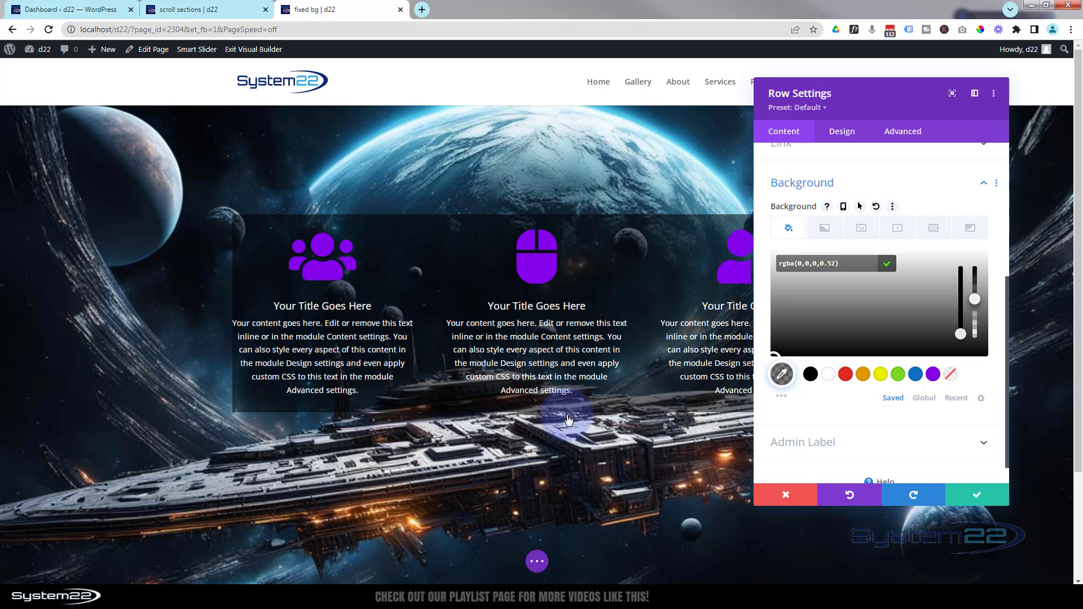
Step: Set the row's padding to 30px on all four sides, linking top with bottom and left with right
{"action": "left_click", "coordinate": [849, 133]}
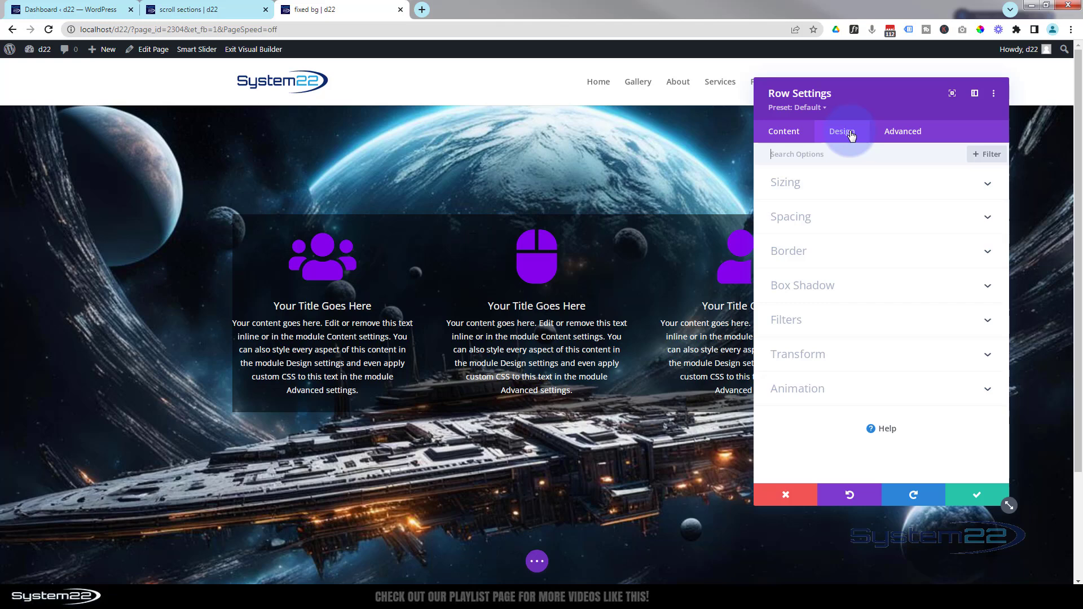
{"action": "left_click", "coordinate": [850, 217]}
{"action": "left_click", "coordinate": [781, 258]}
{"action": "type", "text": "30"}
{"action": "left_click", "coordinate": [822, 255]}
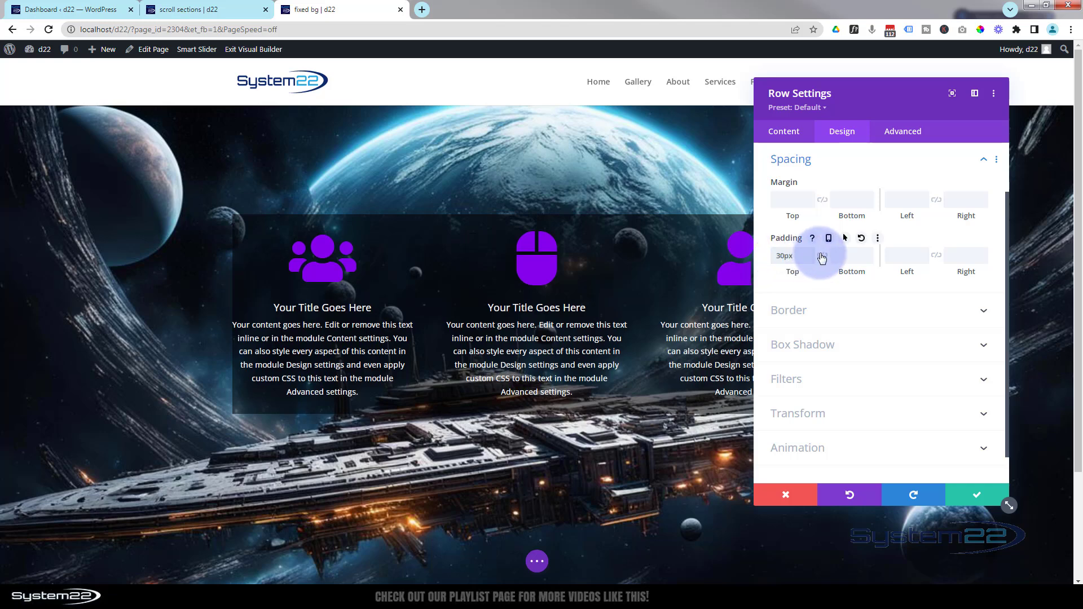
{"action": "left_click", "coordinate": [904, 256]}
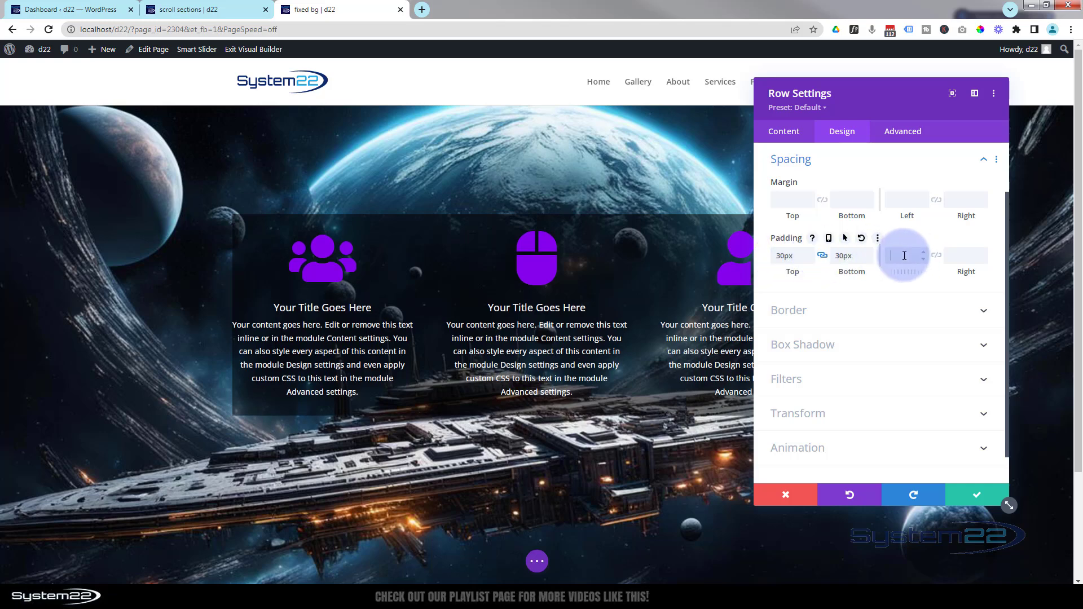
{"action": "left_click", "coordinate": [937, 256]}
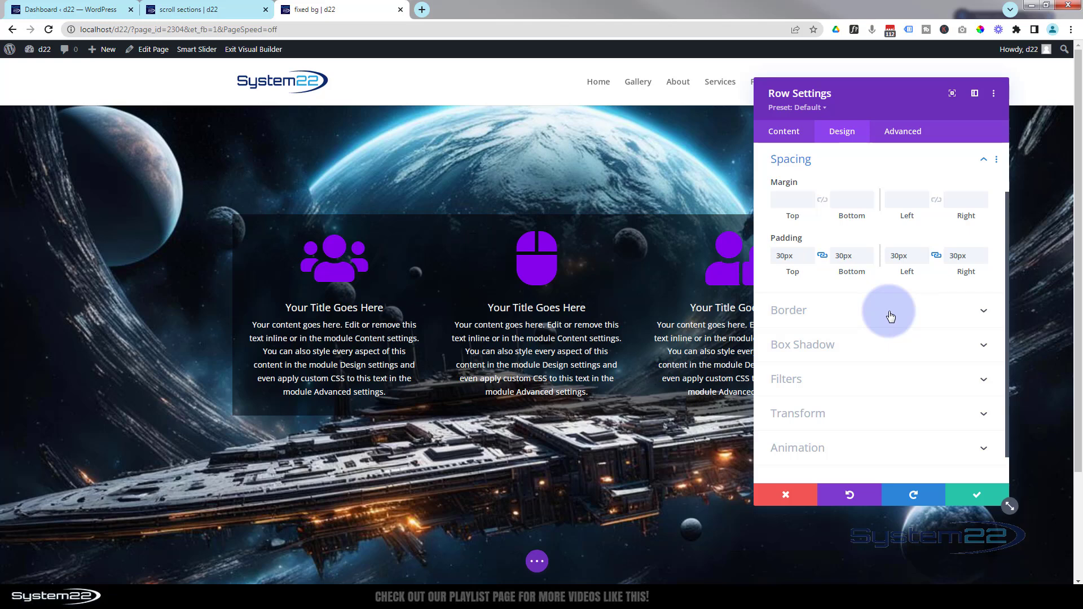
Step: Round all four corners of the row by 30px and save the row settings
{"action": "left_click", "coordinate": [865, 317]}
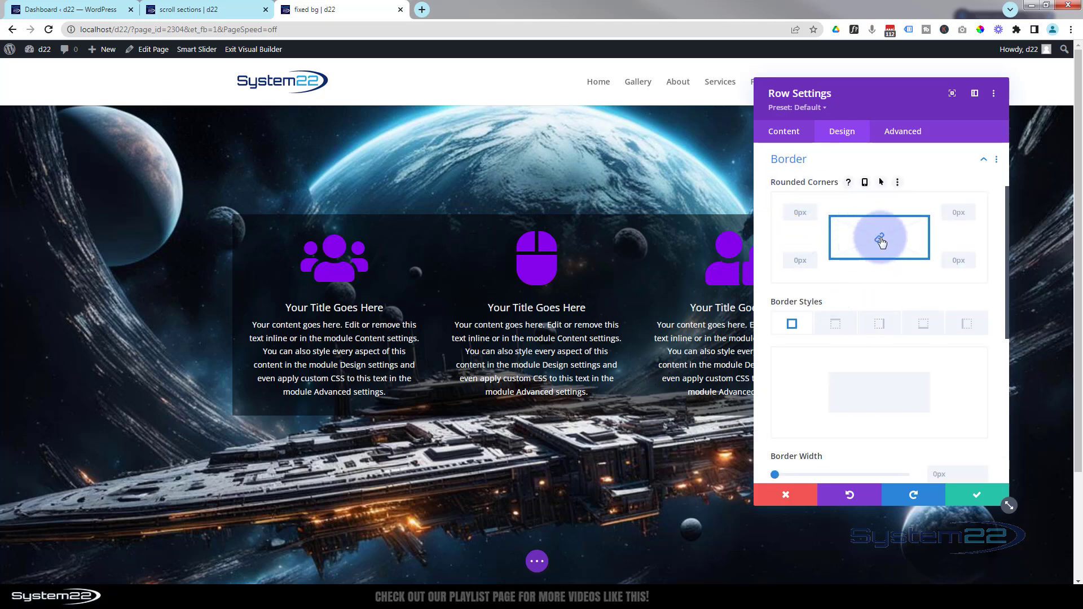
{"action": "left_click", "coordinate": [788, 212]}
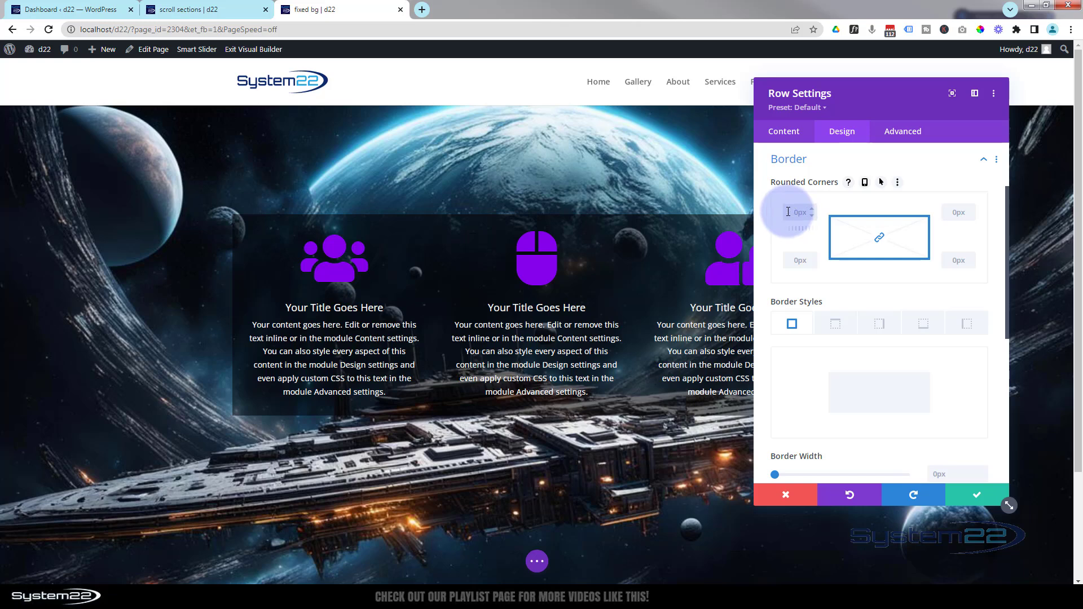
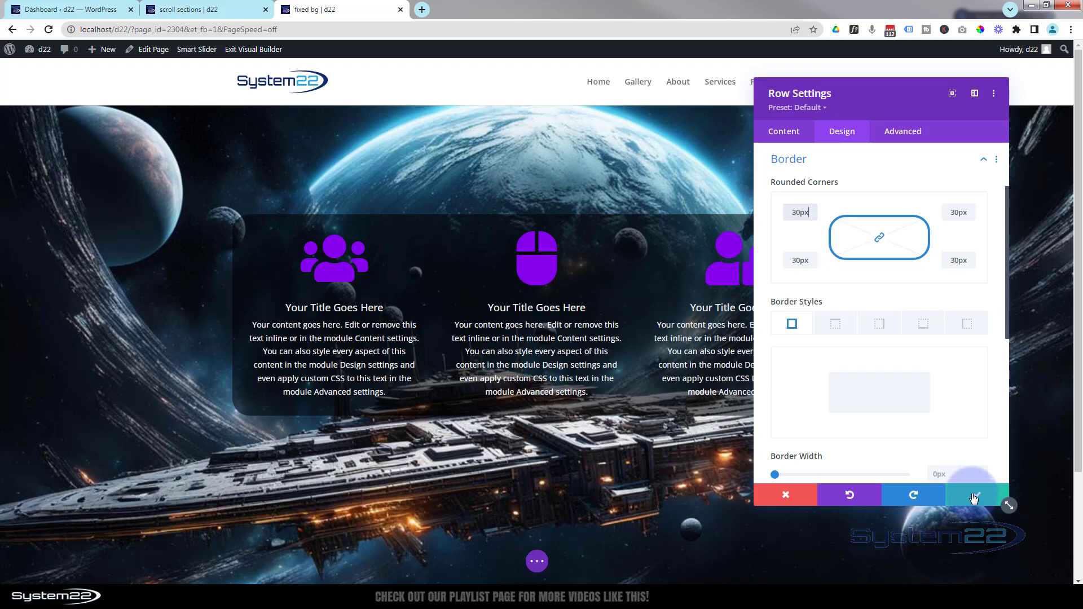
{"action": "left_click", "coordinate": [974, 498]}
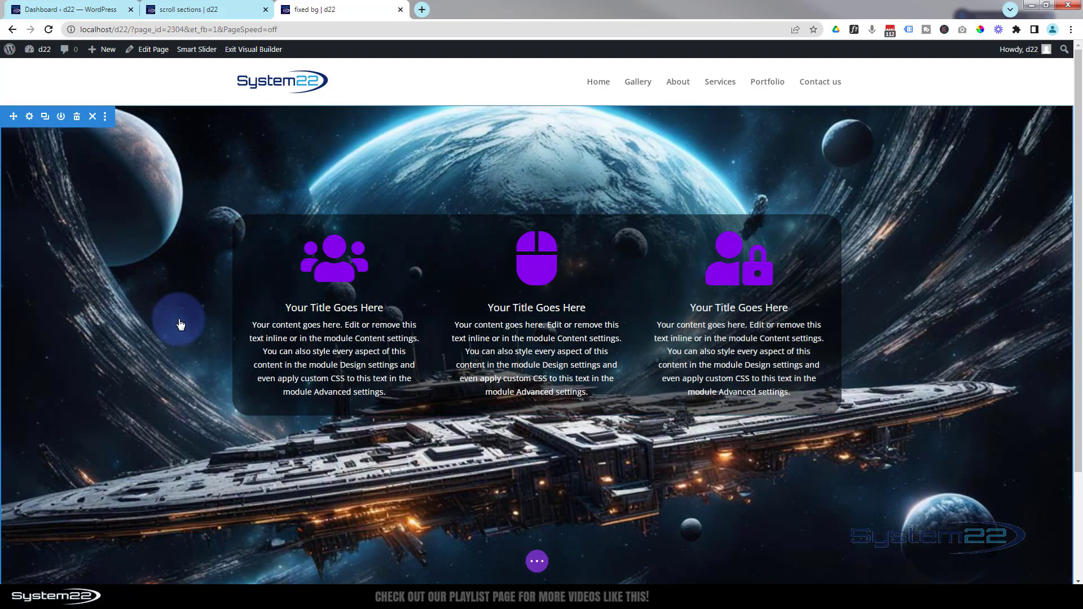
Step: Duplicate the full-height section twice and check how the copies' content scrolls over the fixed background
{"action": "left_click", "coordinate": [46, 118]}
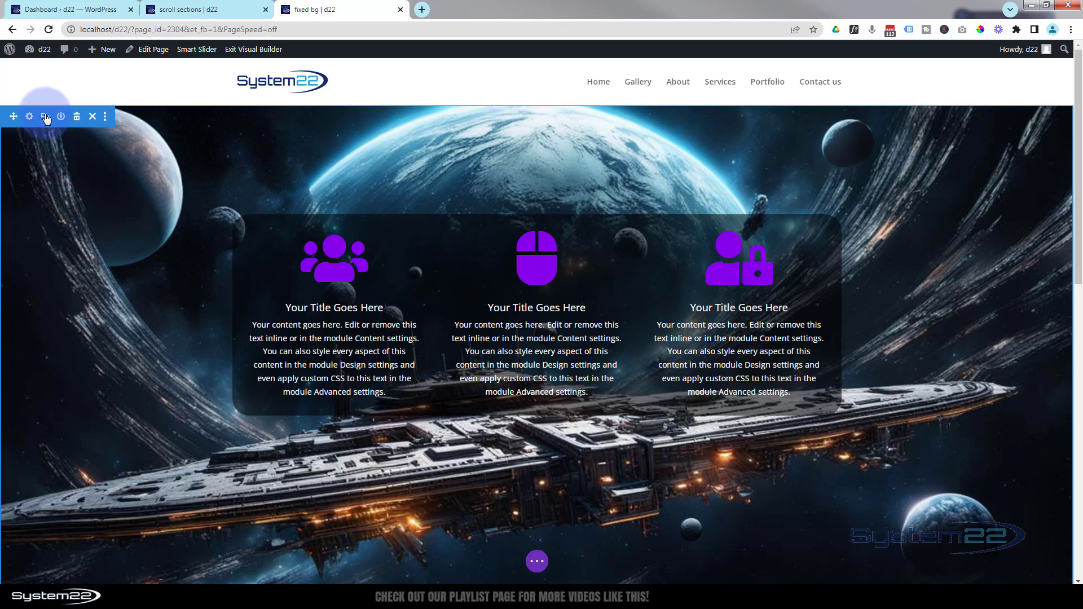
{"action": "scroll", "coordinate": [138, 249], "scroll_direction": "down", "scroll_amount": 4}
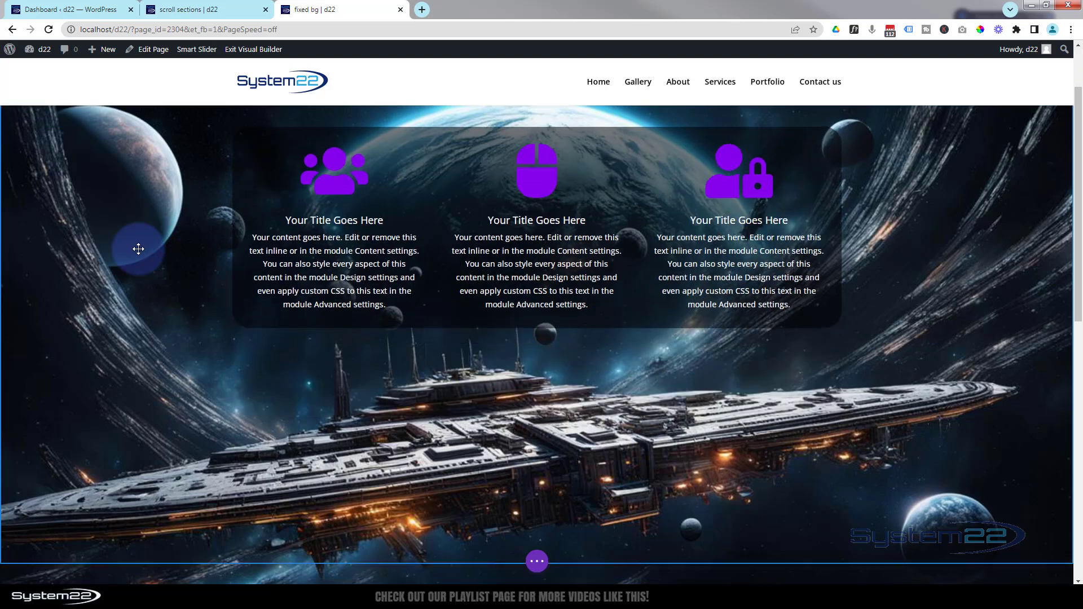
{"action": "scroll", "coordinate": [138, 248], "scroll_direction": "down", "scroll_amount": 6}
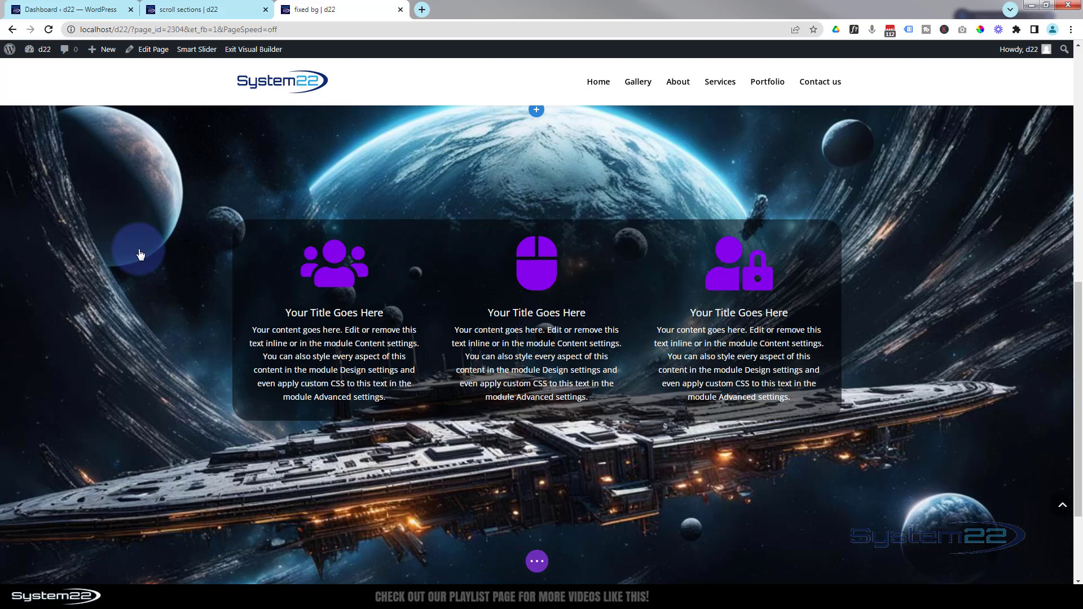
{"action": "scroll", "coordinate": [141, 255], "scroll_direction": "up", "scroll_amount": 2}
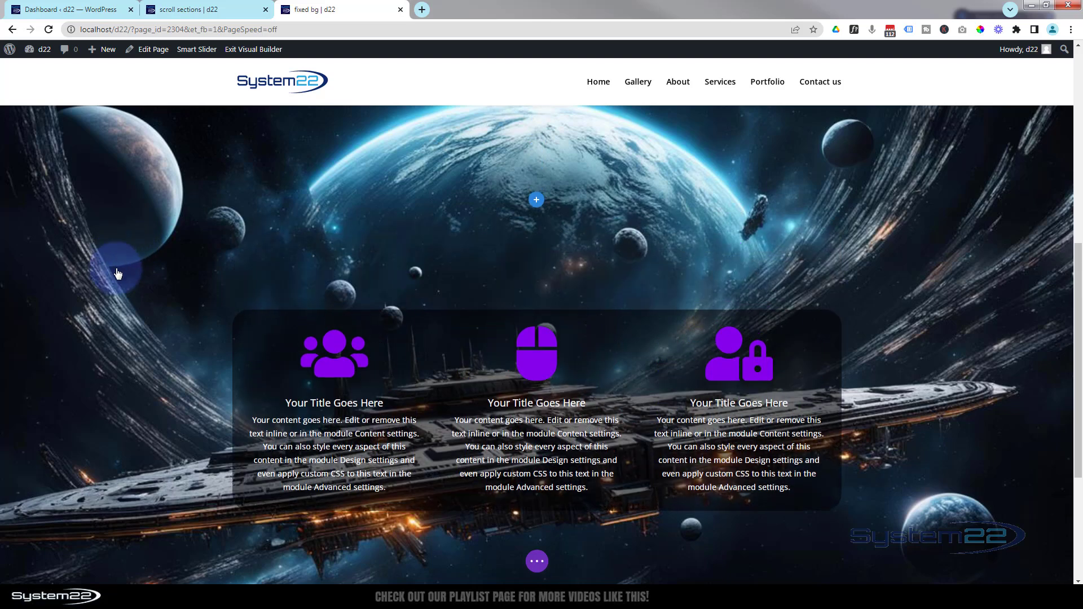
{"action": "mouse_move", "coordinate": [101, 262]}
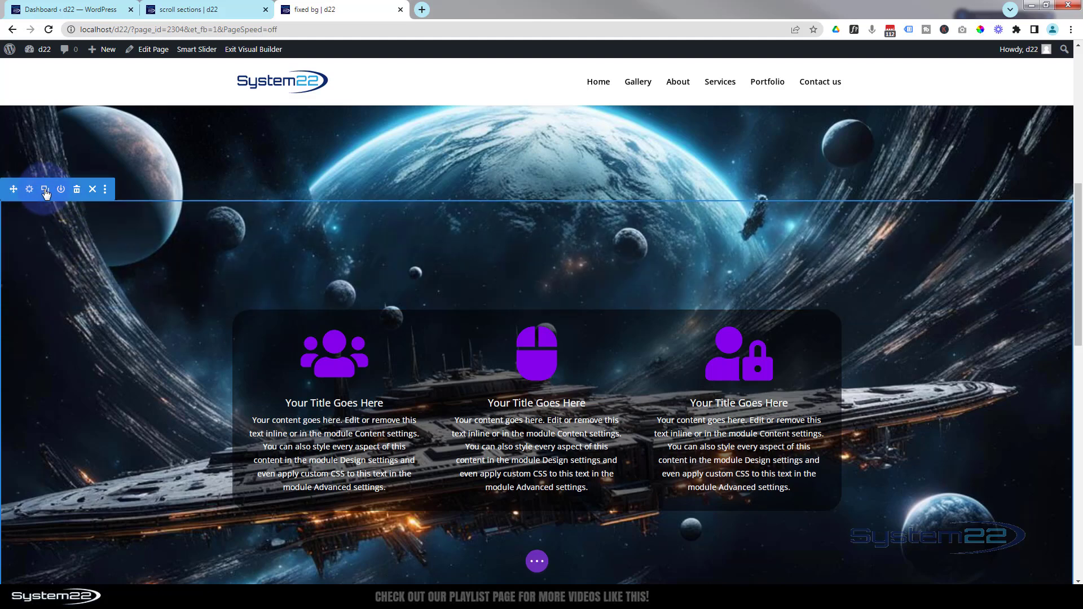
{"action": "scroll", "coordinate": [103, 271], "scroll_direction": "down", "scroll_amount": 4}
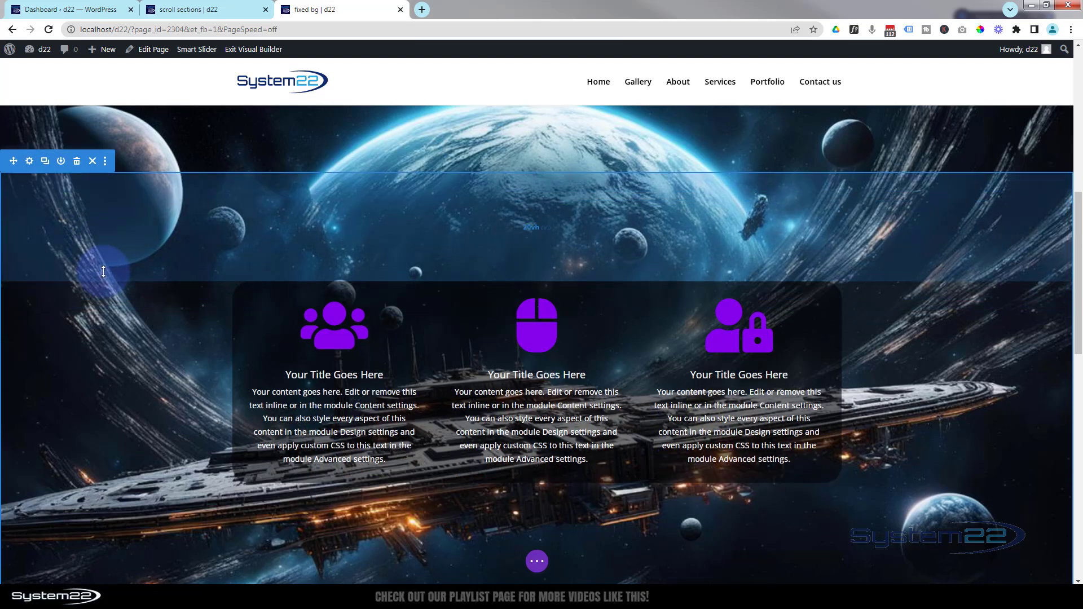
{"action": "scroll", "coordinate": [103, 271], "scroll_direction": "down", "scroll_amount": 7}
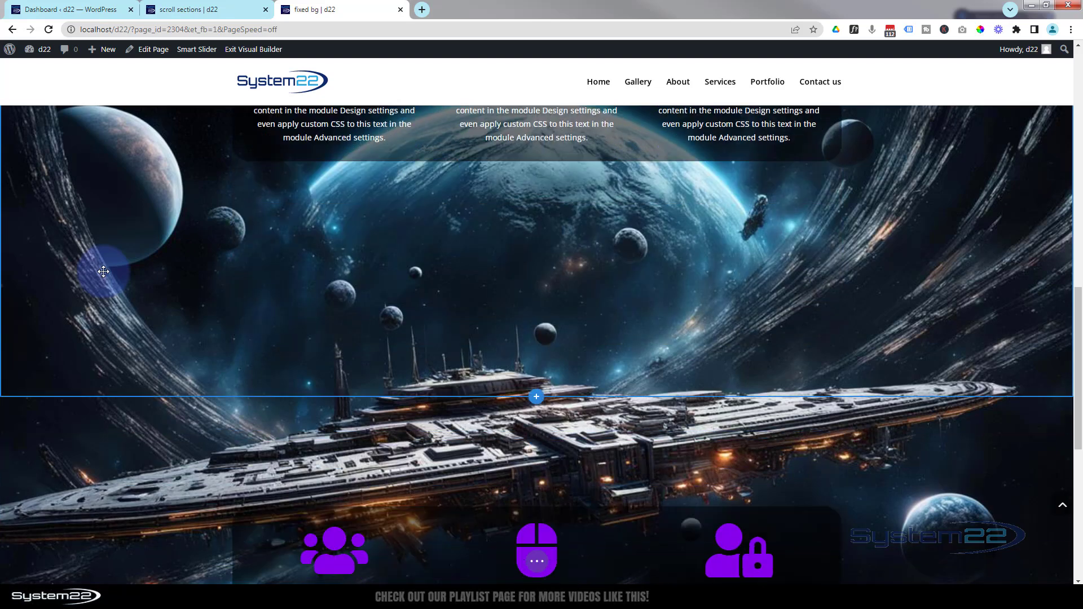
Step: Copy the row styles of the blurb row in the second full-height section
{"action": "scroll", "coordinate": [104, 274], "scroll_direction": "down", "scroll_amount": 12}
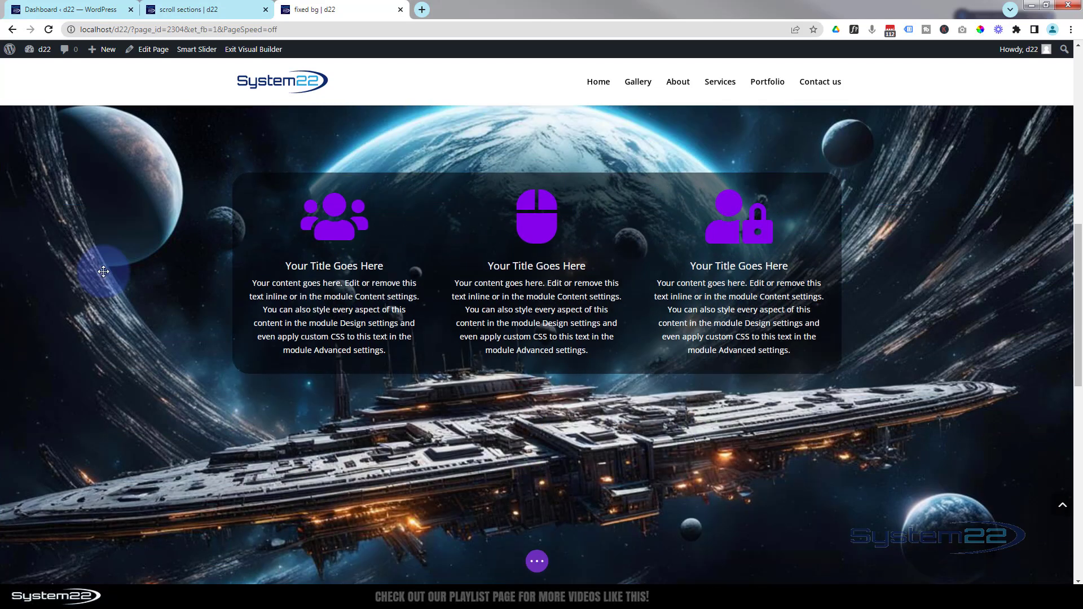
{"action": "scroll", "coordinate": [104, 271], "scroll_direction": "up", "scroll_amount": 2}
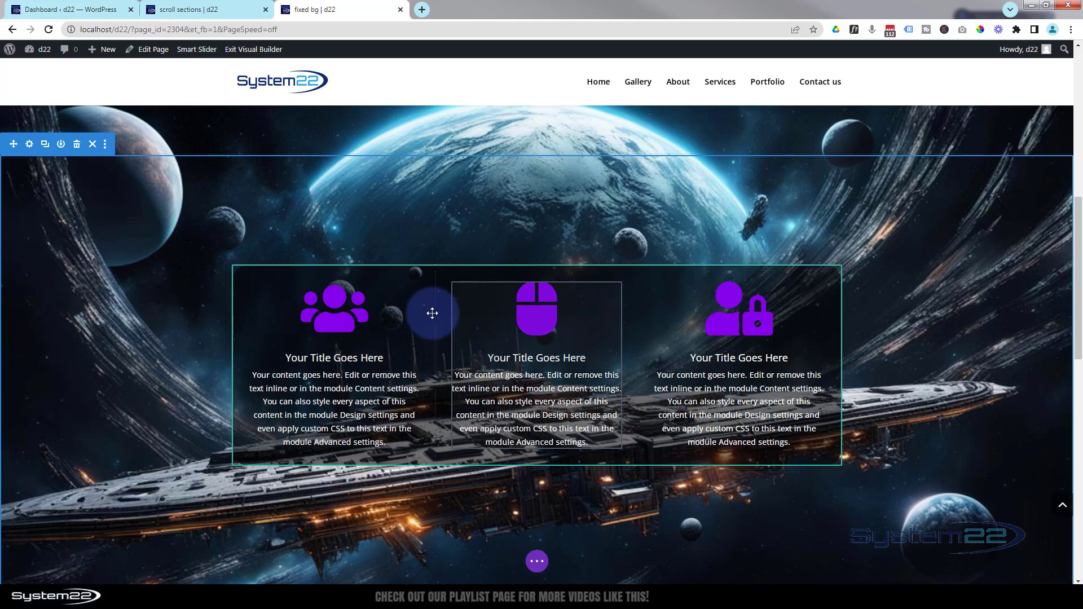
{"action": "mouse_move", "coordinate": [432, 314]}
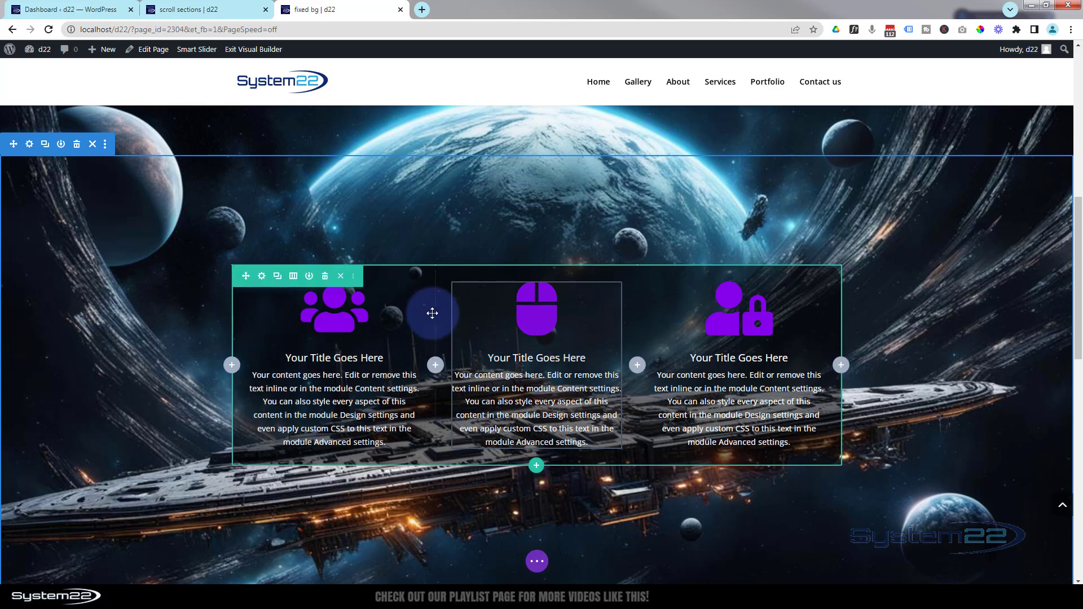
{"action": "right_click", "coordinate": [279, 286]}
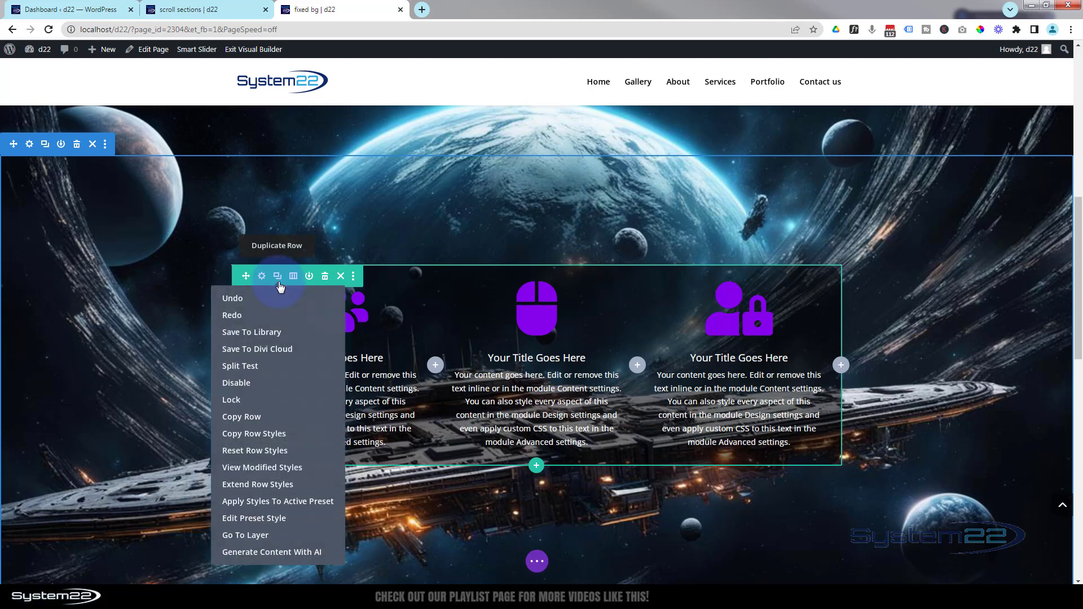
{"action": "left_click", "coordinate": [278, 435]}
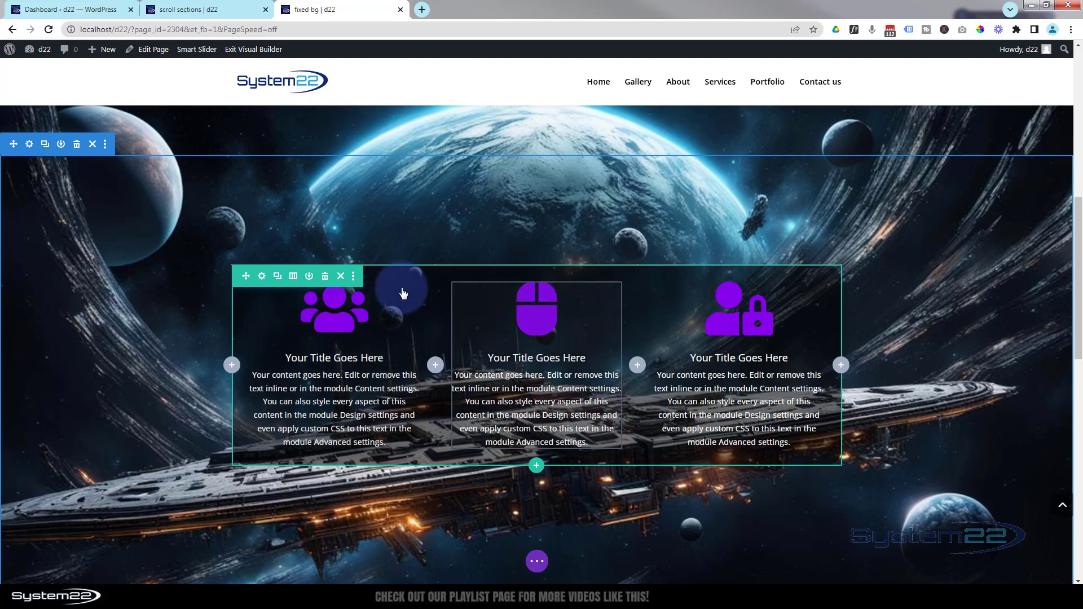
Step: Delete the second section's blurb row and insert the saved "3 images" row from the library in its place
{"action": "left_click", "coordinate": [326, 279]}
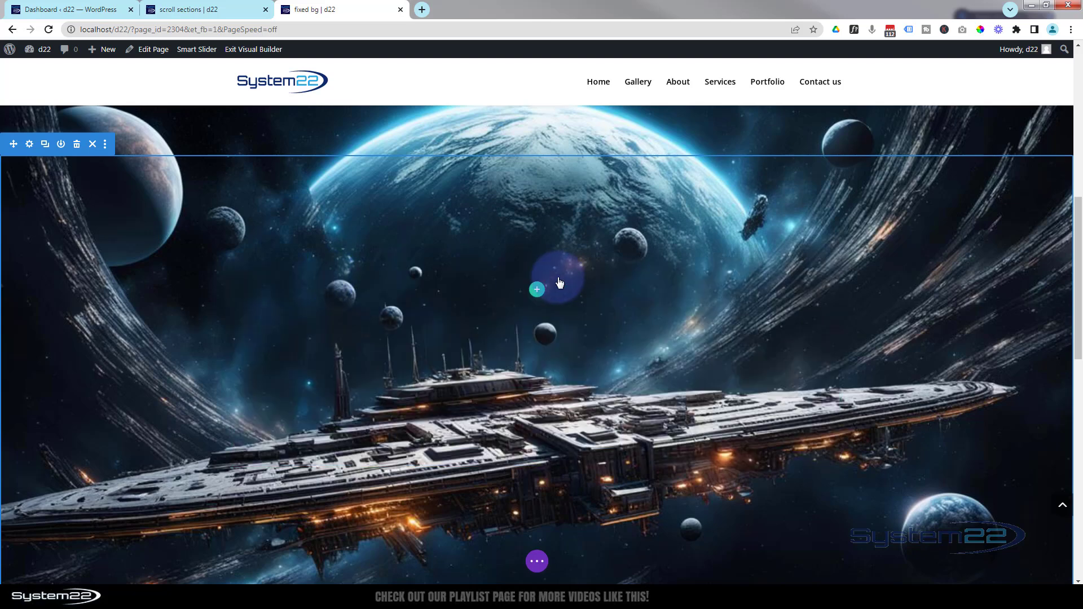
{"action": "left_click", "coordinate": [537, 291]}
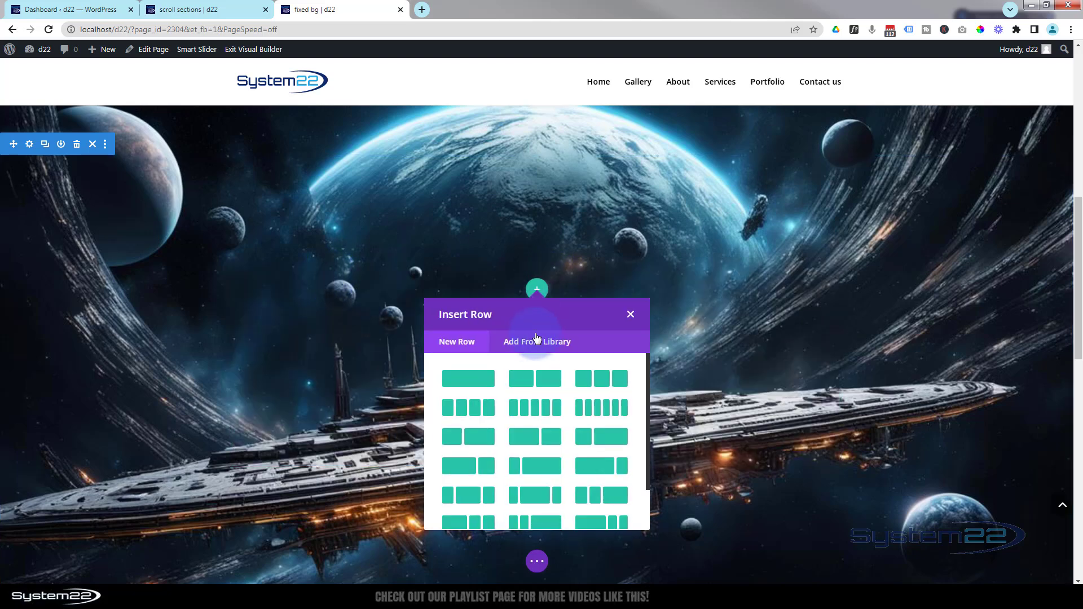
{"action": "left_click", "coordinate": [536, 343]}
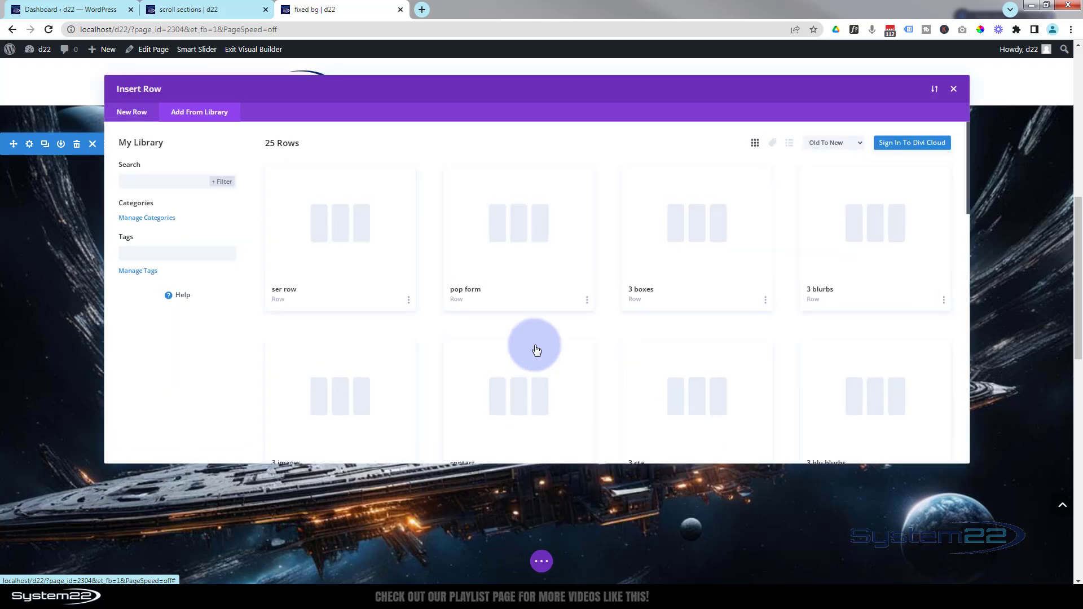
{"action": "scroll", "coordinate": [537, 350], "scroll_direction": "down", "scroll_amount": 3}
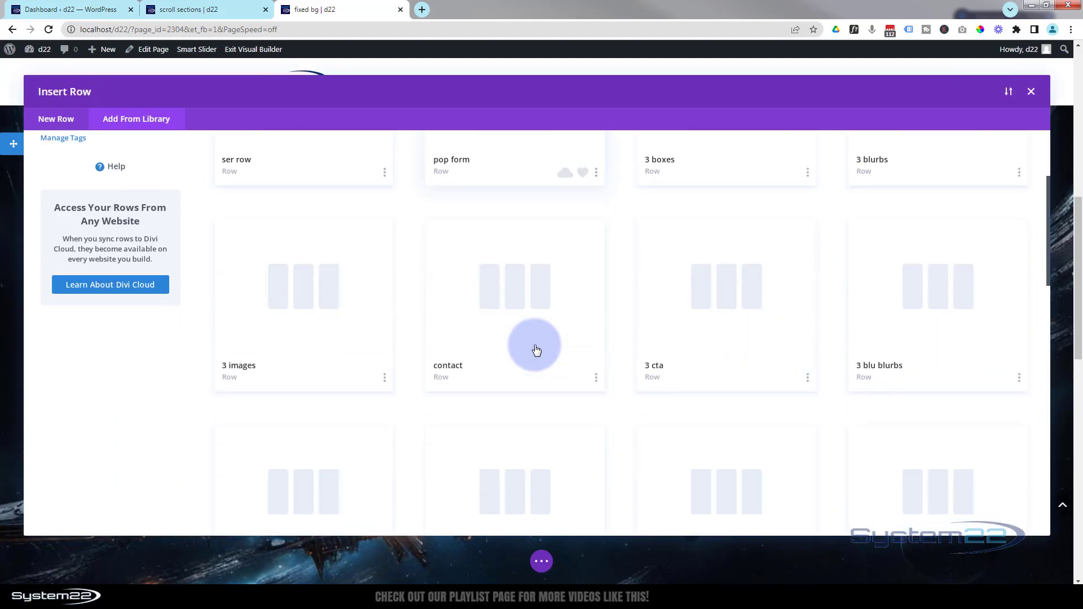
{"action": "left_click", "coordinate": [334, 306]}
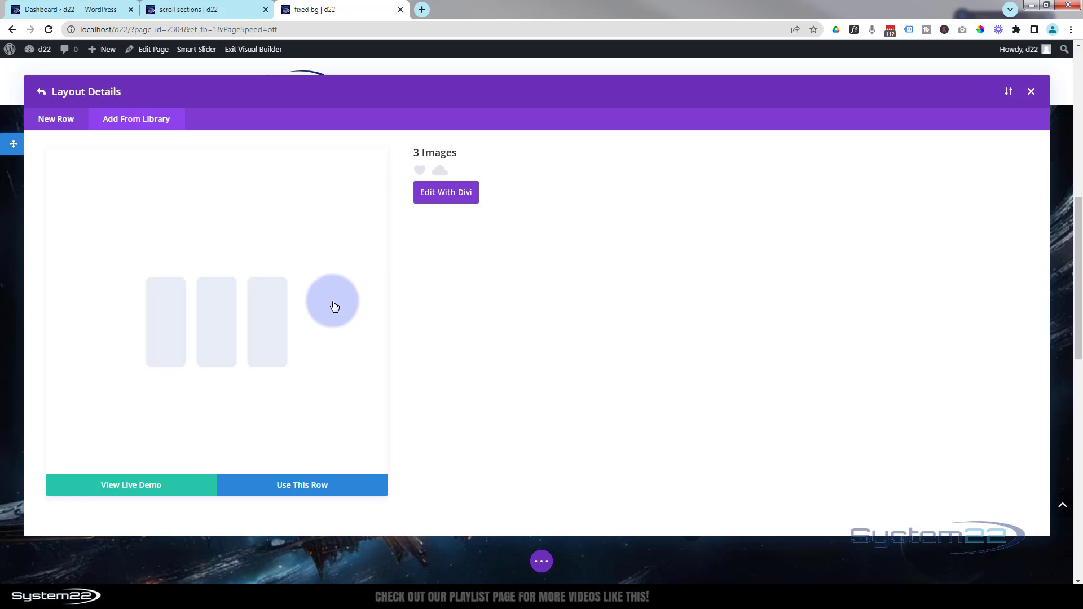
{"action": "left_click", "coordinate": [317, 486]}
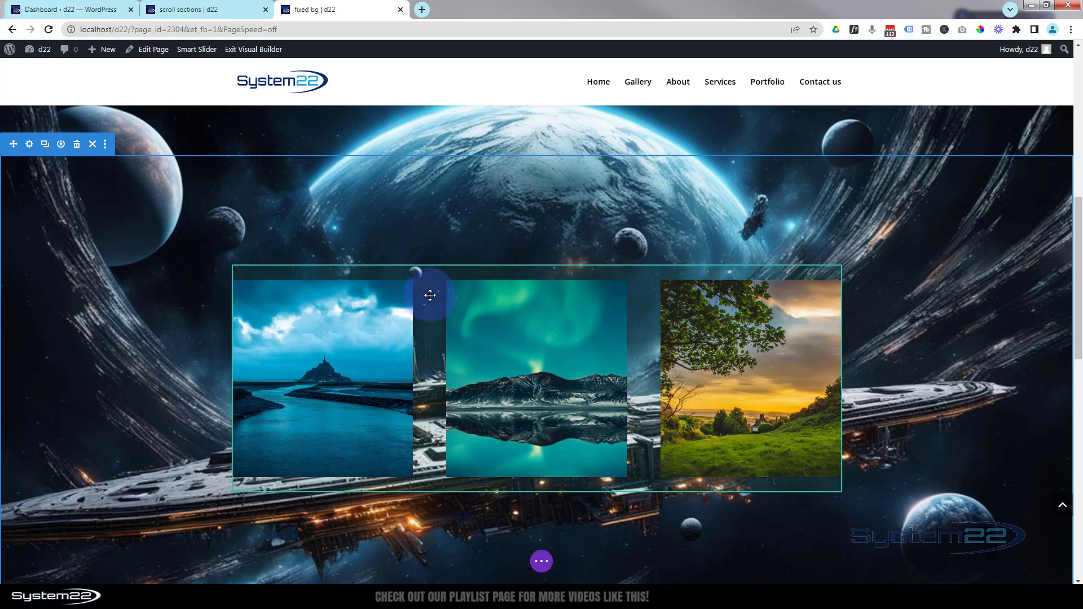
Step: Paste the copied row styles onto the three-image row in the second section
{"action": "mouse_move", "coordinate": [429, 295]}
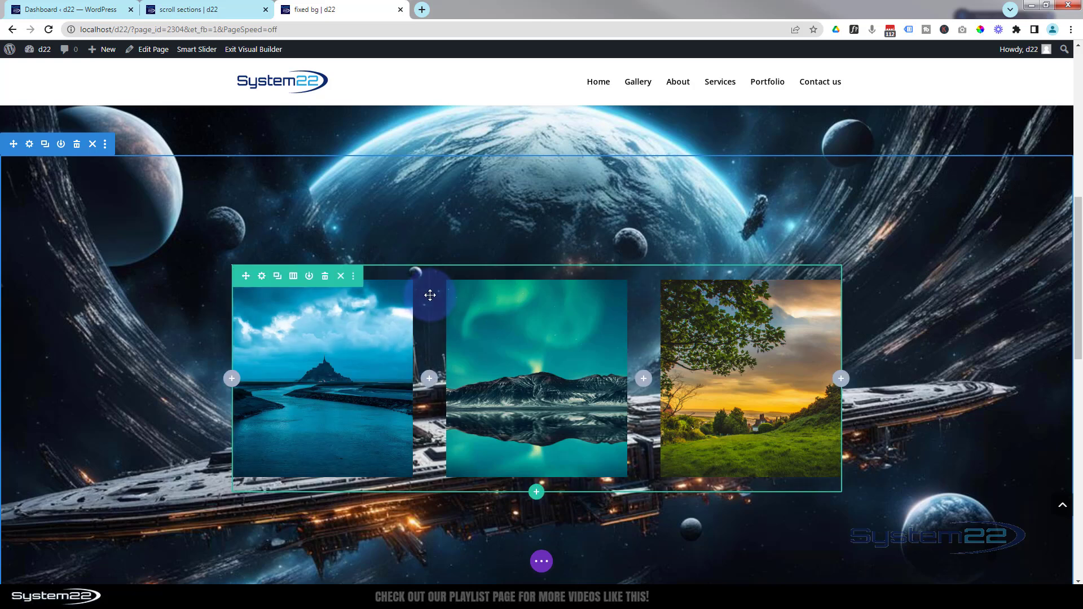
{"action": "right_click", "coordinate": [272, 287]}
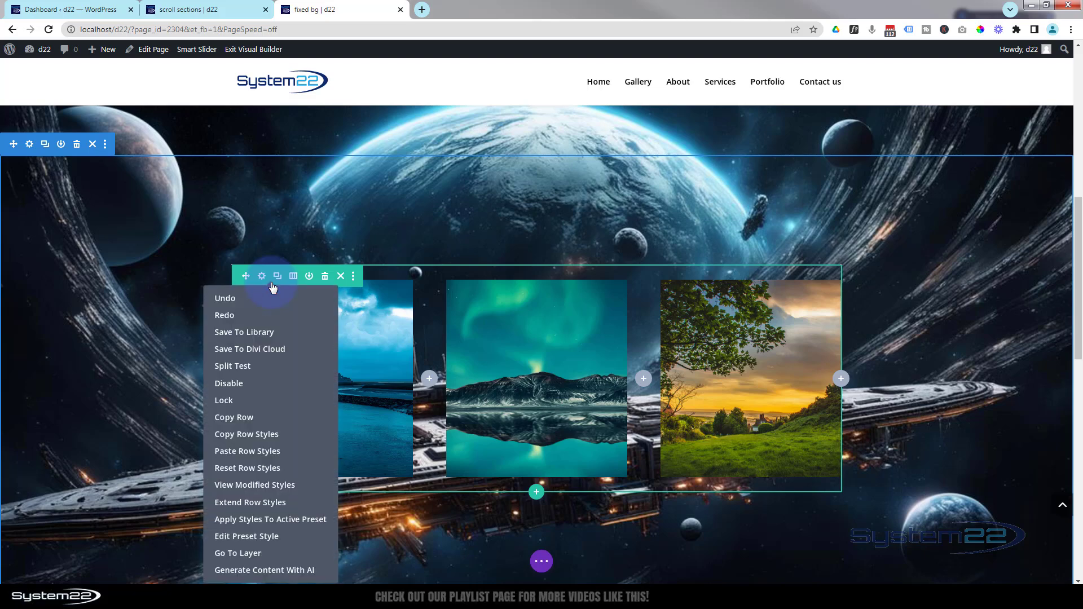
{"action": "left_click", "coordinate": [264, 451]}
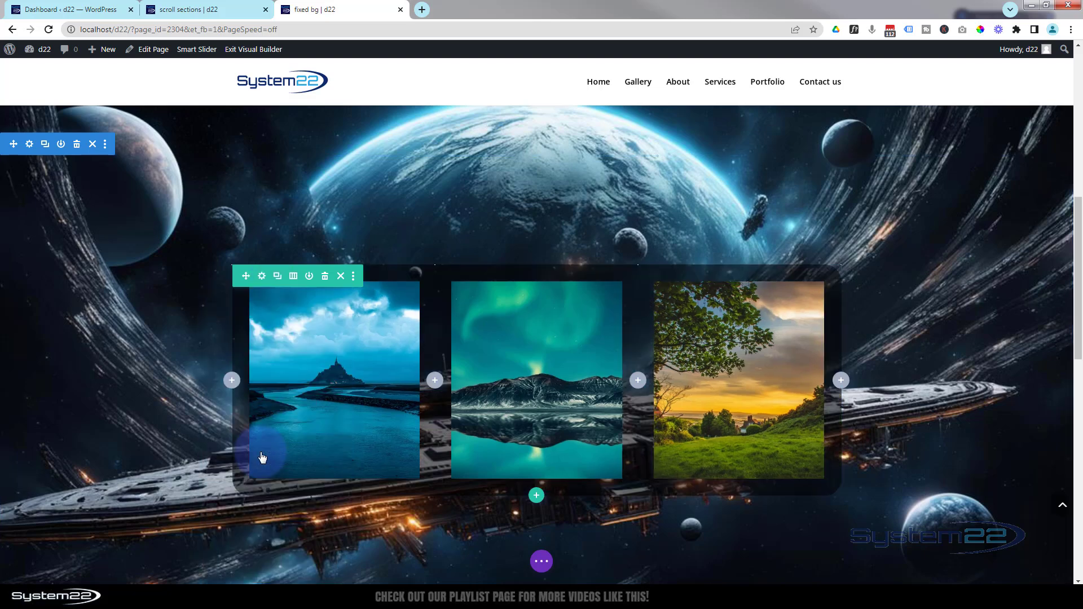
Step: Check the sections below the image row and duplicate the full-height blurb section that follows it
{"action": "scroll", "coordinate": [114, 377], "scroll_direction": "down", "scroll_amount": 6}
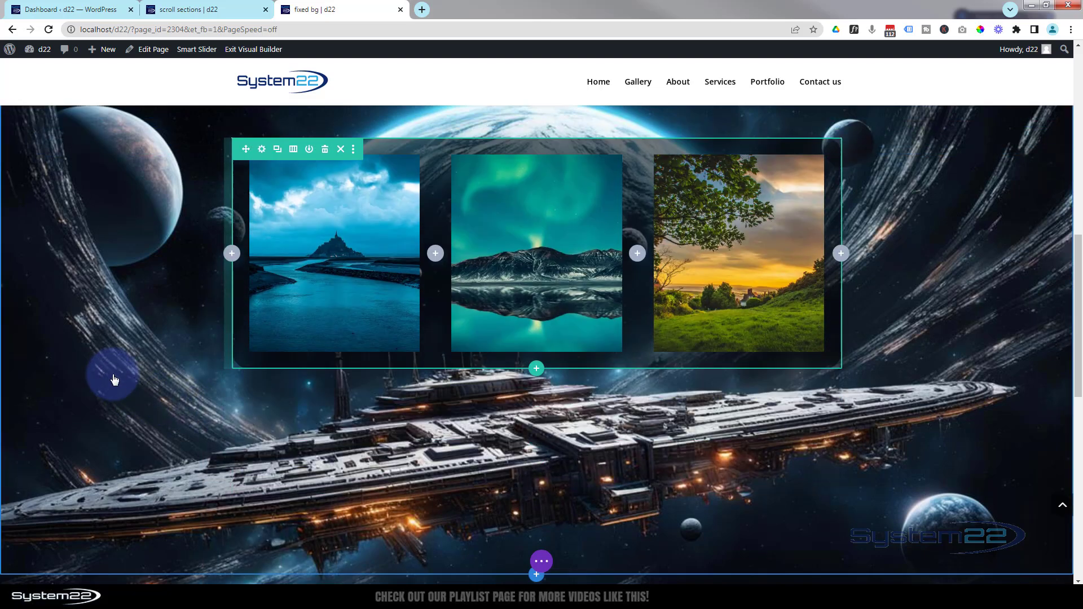
{"action": "scroll", "coordinate": [115, 377], "scroll_direction": "down", "scroll_amount": 5}
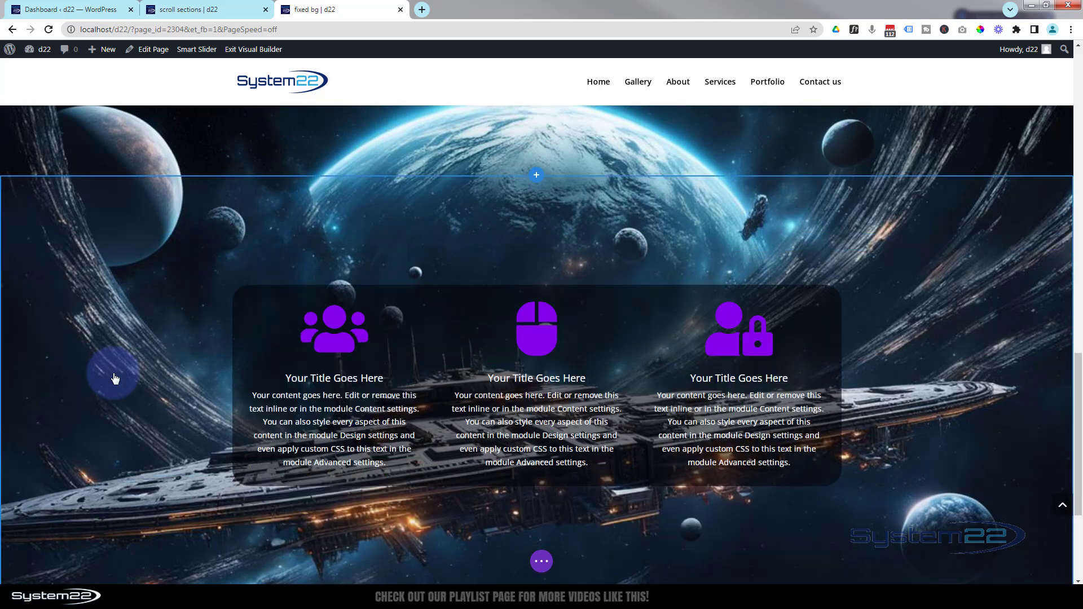
{"action": "scroll", "coordinate": [135, 354], "scroll_direction": "down", "scroll_amount": 3}
{"action": "scroll", "coordinate": [138, 355], "scroll_direction": "up", "scroll_amount": 7}
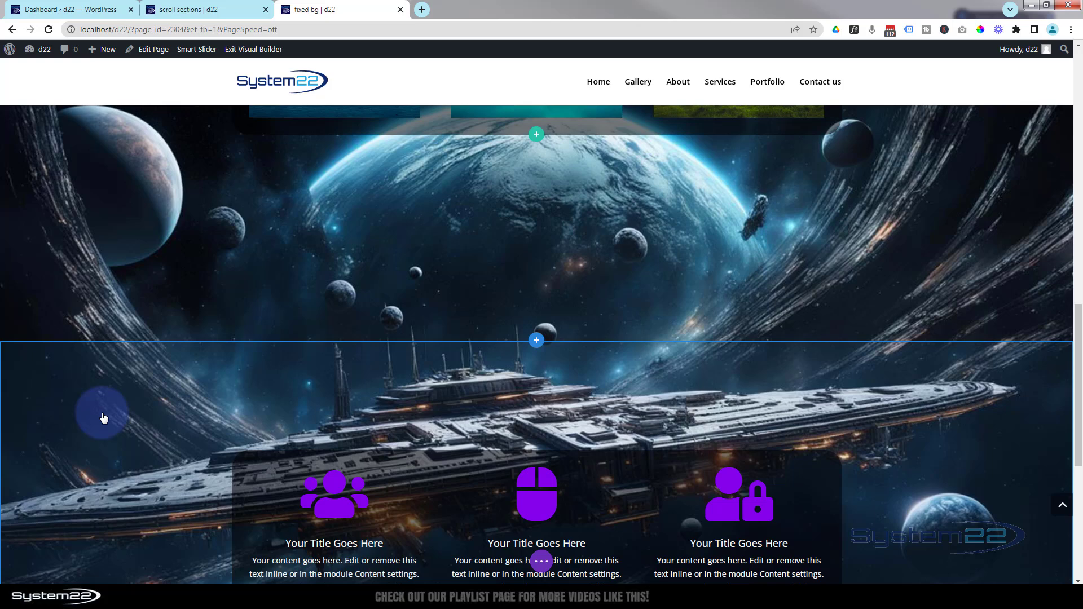
{"action": "mouse_move", "coordinate": [104, 417]}
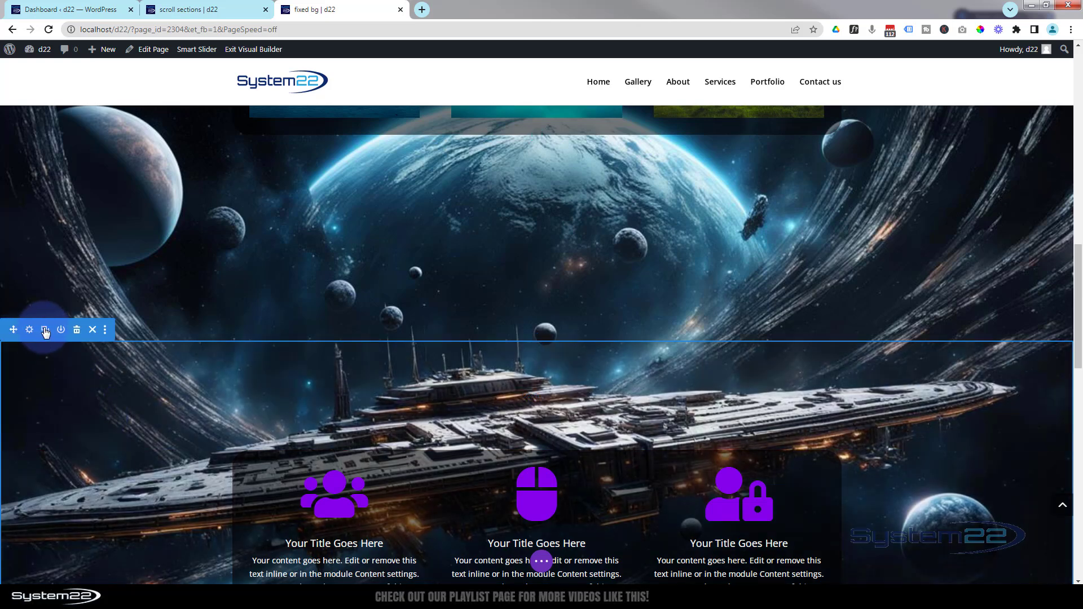
{"action": "scroll", "coordinate": [79, 373], "scroll_direction": "down", "scroll_amount": 6}
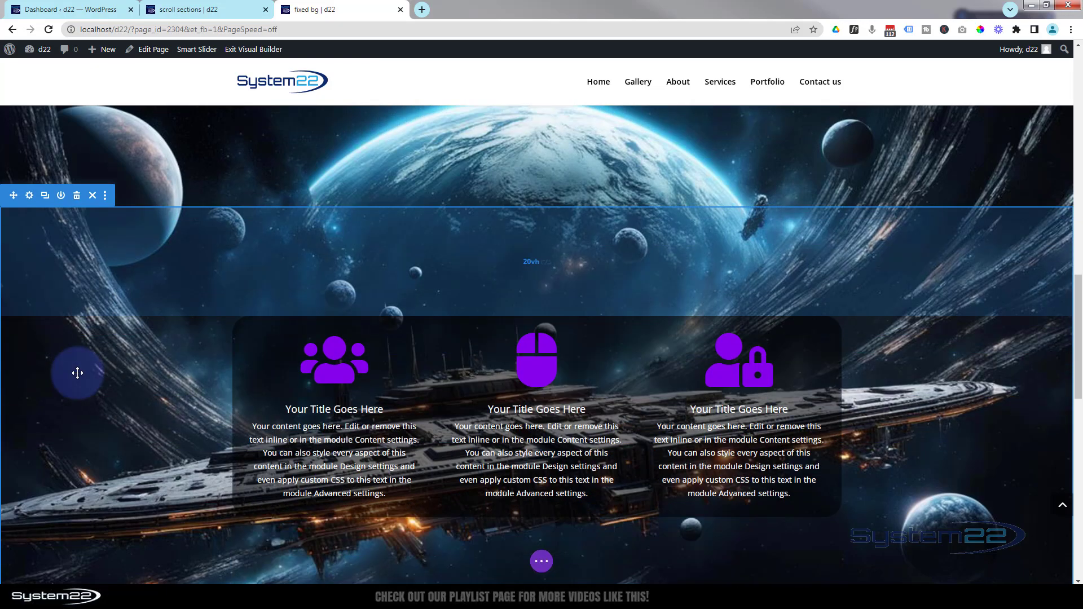
{"action": "scroll", "coordinate": [77, 373], "scroll_direction": "down", "scroll_amount": 6}
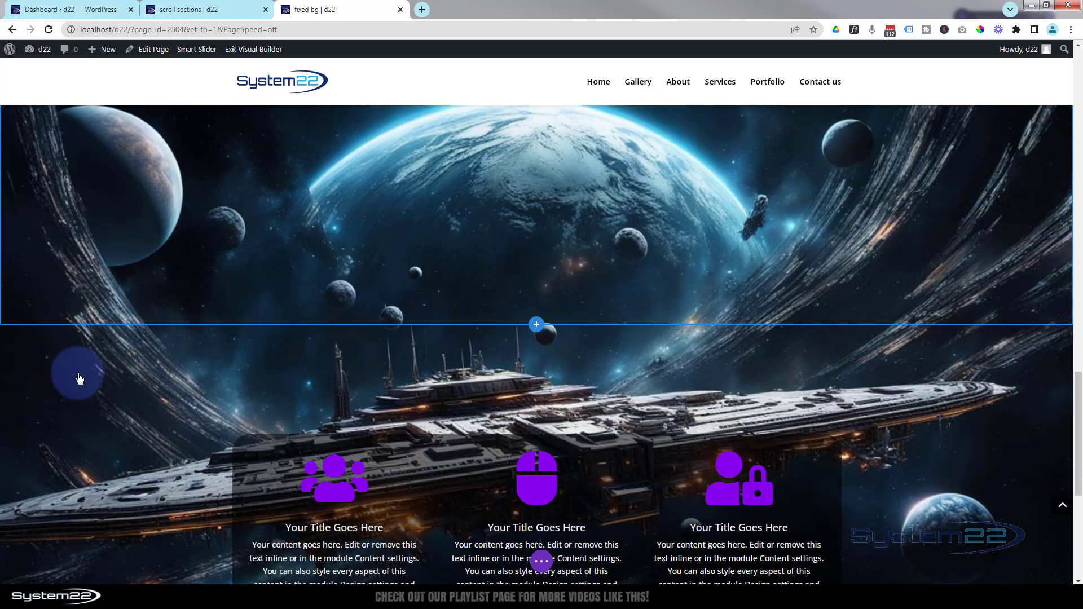
Step: Delete the last section's blurb row and insert the saved "contact" row from the library in its place
{"action": "scroll", "coordinate": [78, 379], "scroll_direction": "up", "scroll_amount": 2}
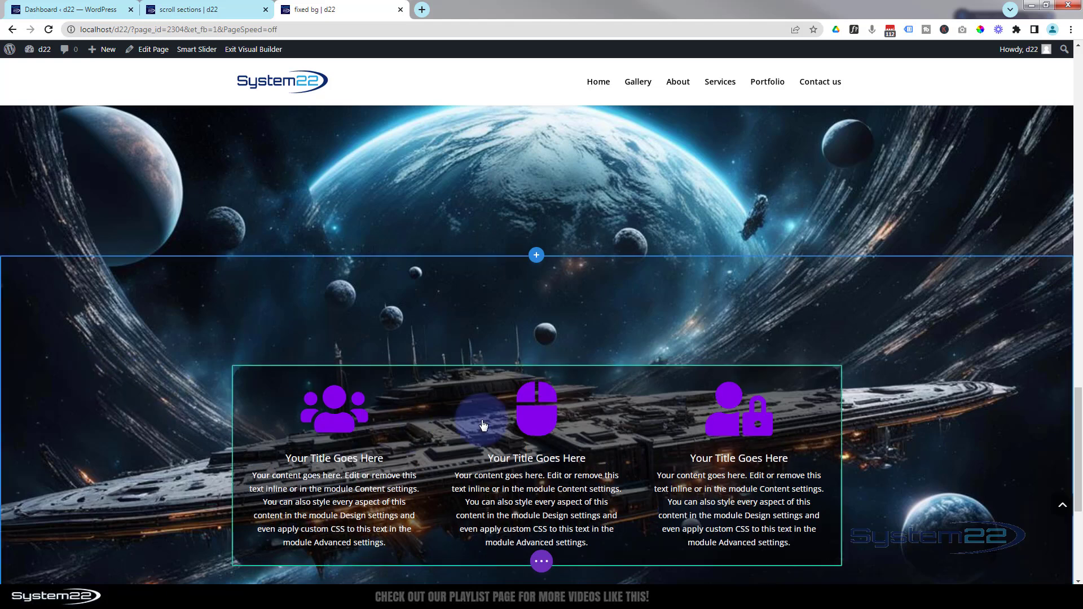
{"action": "mouse_move", "coordinate": [424, 421]}
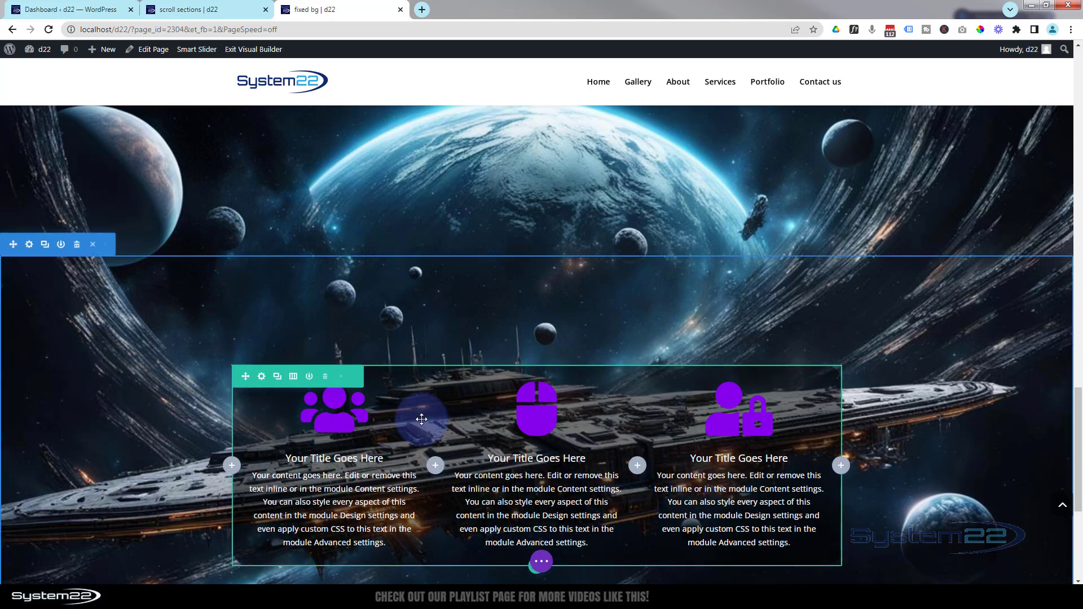
{"action": "left_click", "coordinate": [325, 377]}
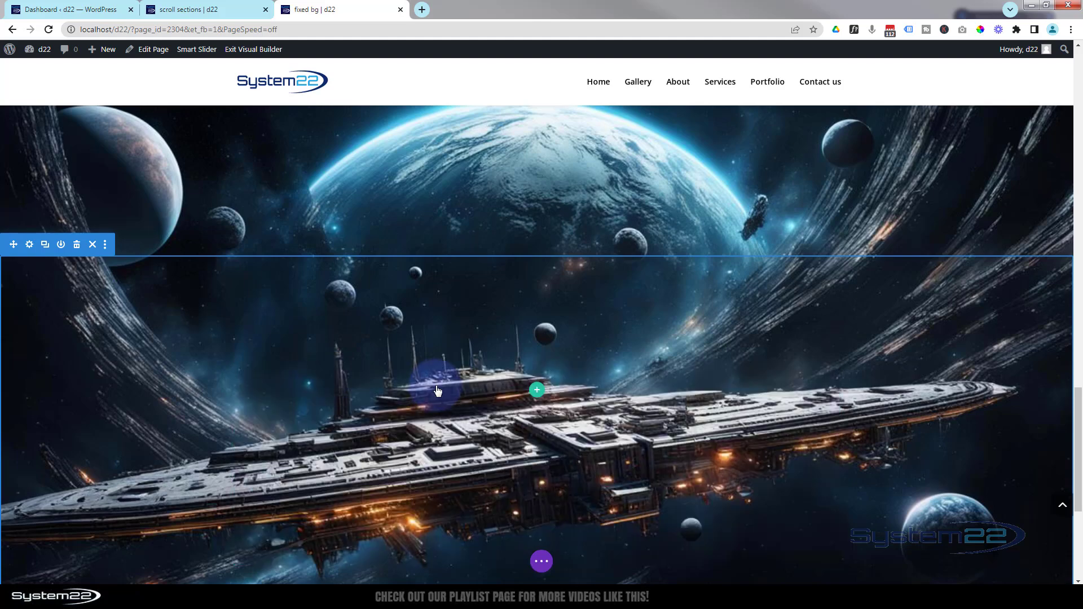
{"action": "left_click", "coordinate": [534, 392]}
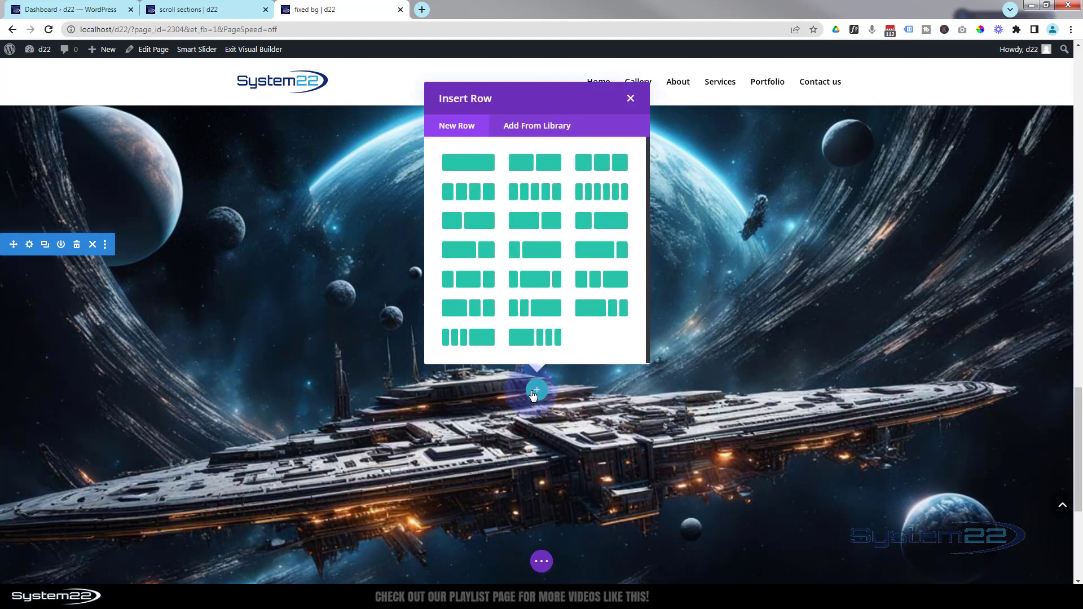
{"action": "left_click", "coordinate": [547, 130]}
{"action": "scroll", "coordinate": [541, 288], "scroll_direction": "down", "scroll_amount": 3}
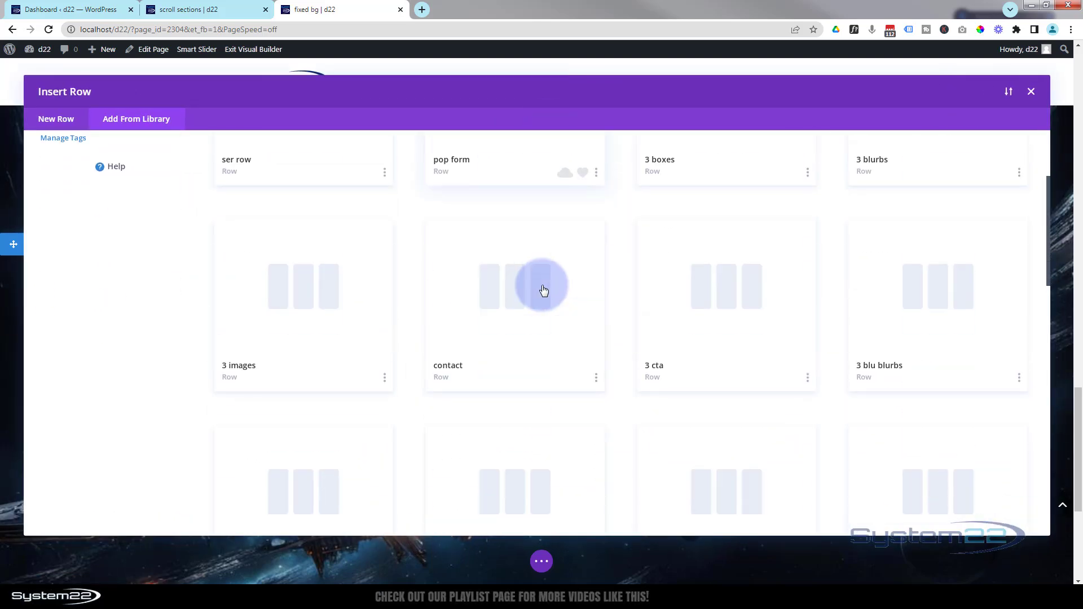
{"action": "left_click", "coordinate": [496, 271]}
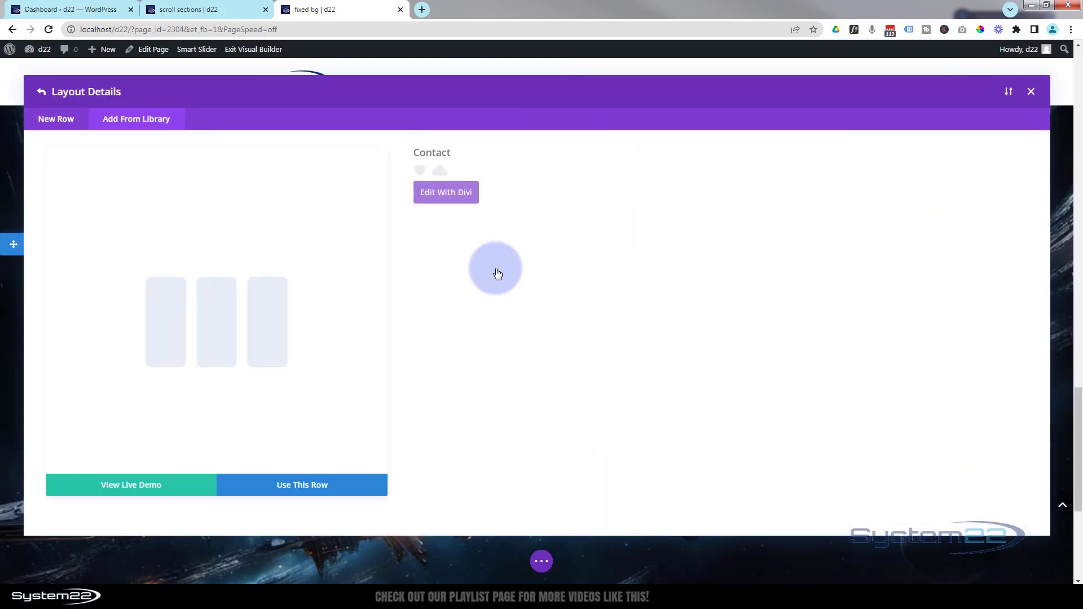
{"action": "left_click", "coordinate": [331, 487]}
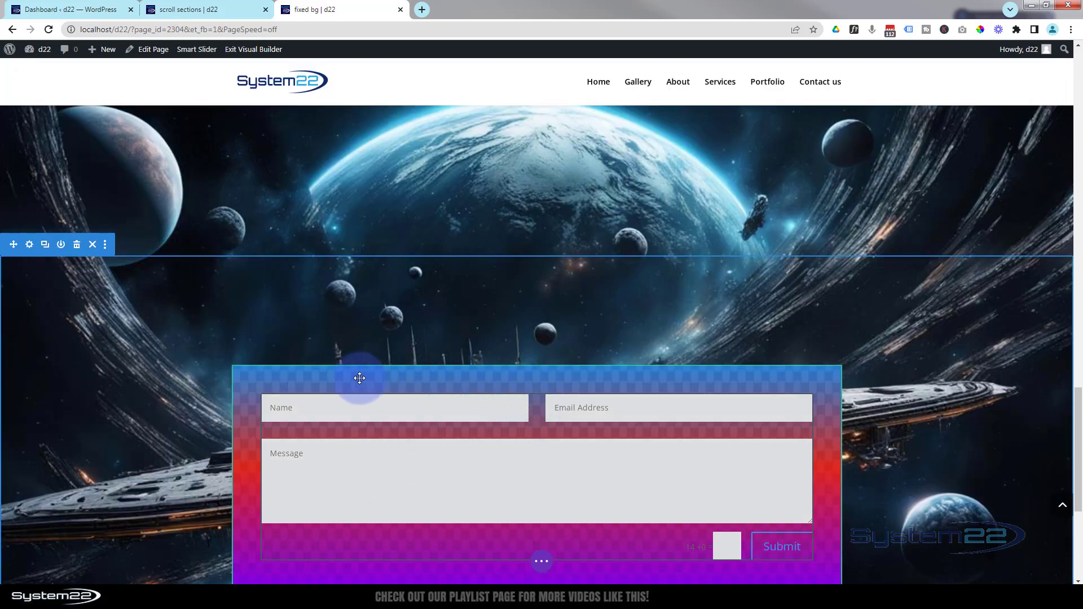
Step: Paste the copied row styles onto the contact form row in the last section
{"action": "mouse_move", "coordinate": [350, 381]}
{"action": "right_click", "coordinate": [302, 386]}
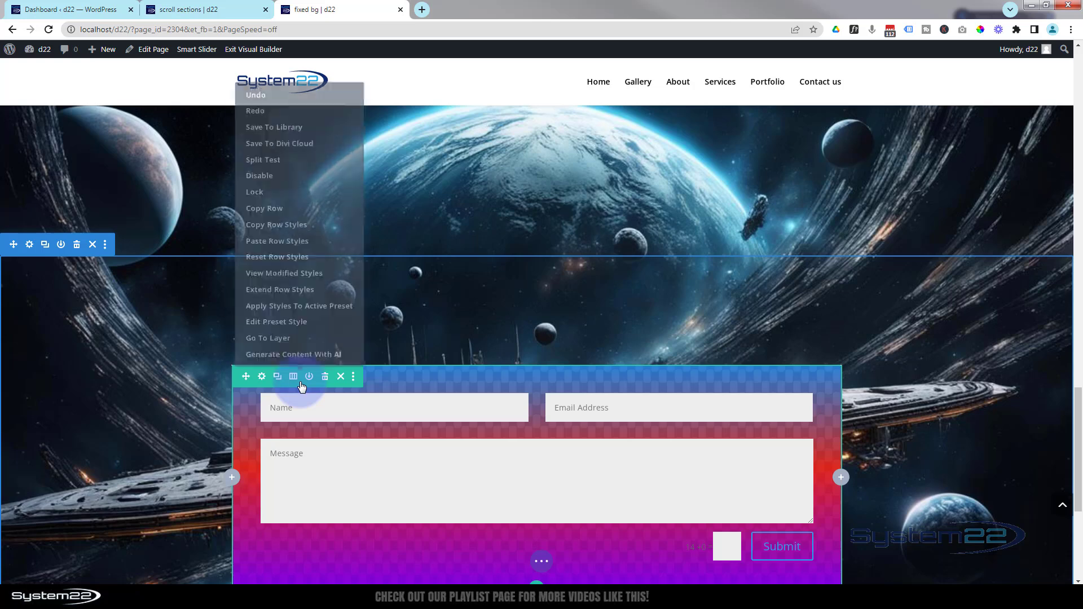
{"action": "left_click", "coordinate": [269, 241]}
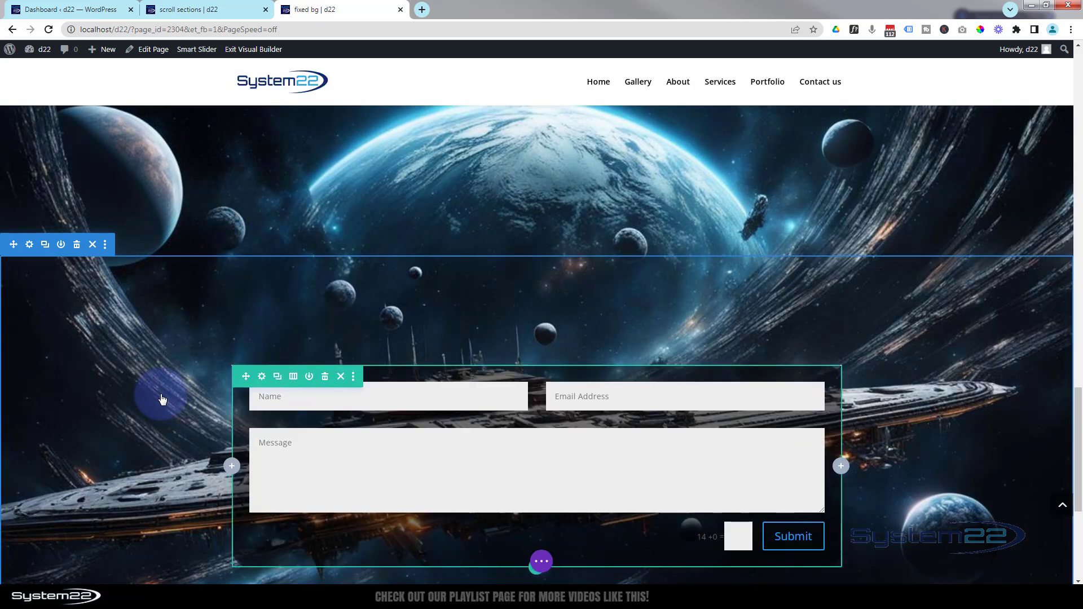
Step: Review how the blurb, image and contact form rows scroll over the fixed background across the whole page
{"action": "scroll", "coordinate": [152, 392], "scroll_direction": "up", "scroll_amount": 6}
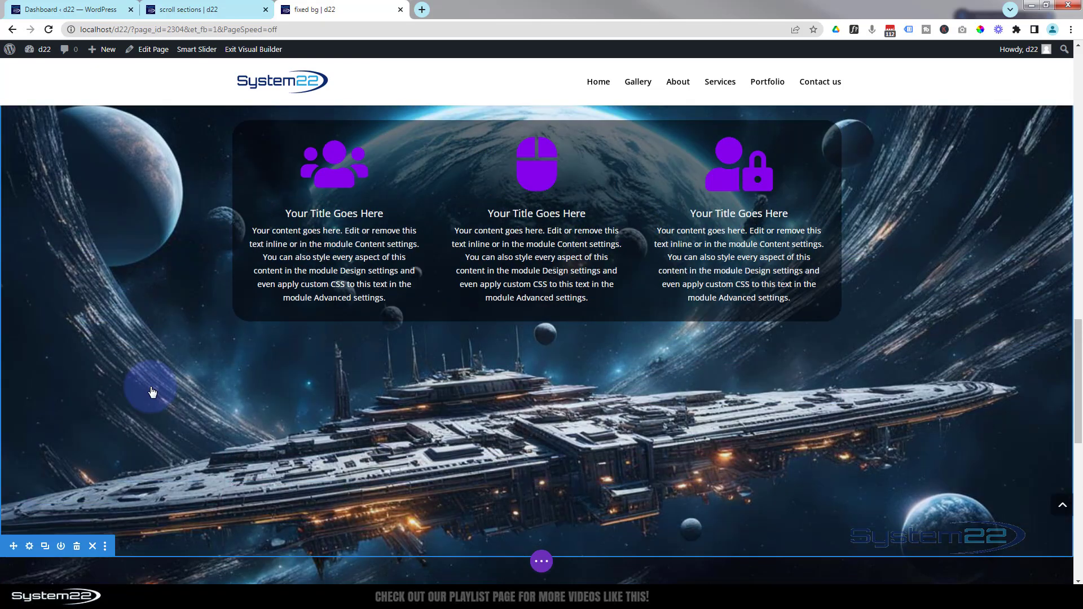
{"action": "scroll", "coordinate": [151, 391], "scroll_direction": "up", "scroll_amount": 8}
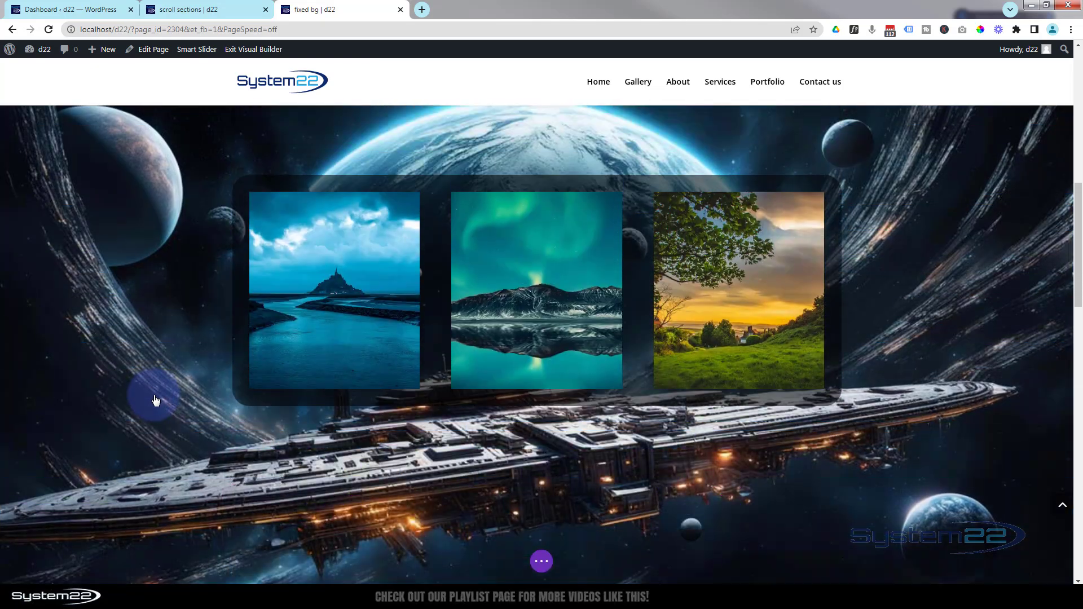
{"action": "scroll", "coordinate": [156, 400], "scroll_direction": "down", "scroll_amount": 8}
{"action": "scroll", "coordinate": [157, 401], "scroll_direction": "up", "scroll_amount": 2}
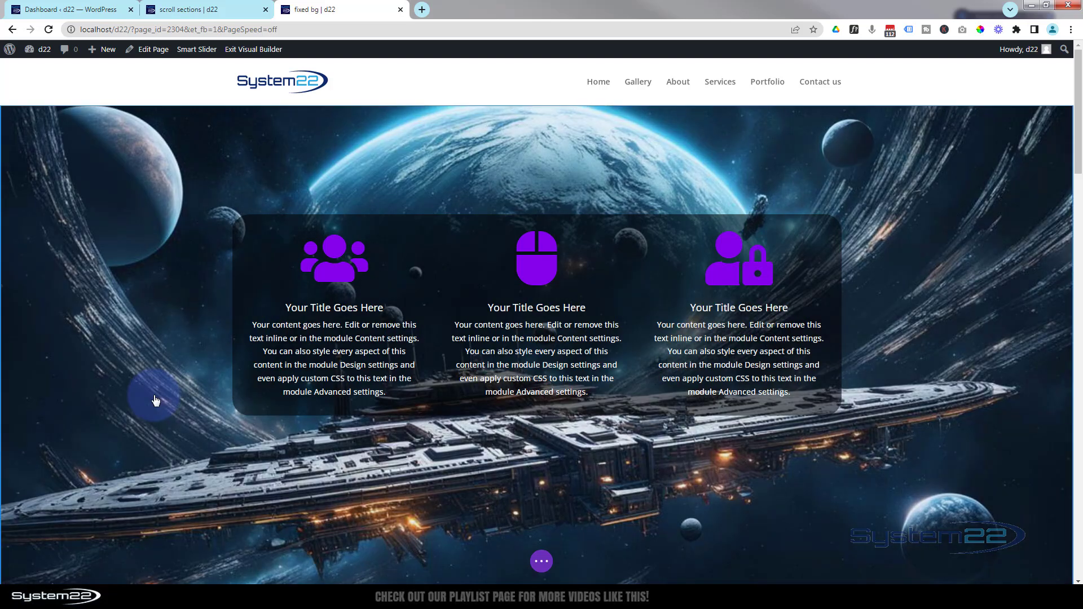
{"action": "scroll", "coordinate": [156, 400], "scroll_direction": "down", "scroll_amount": 8}
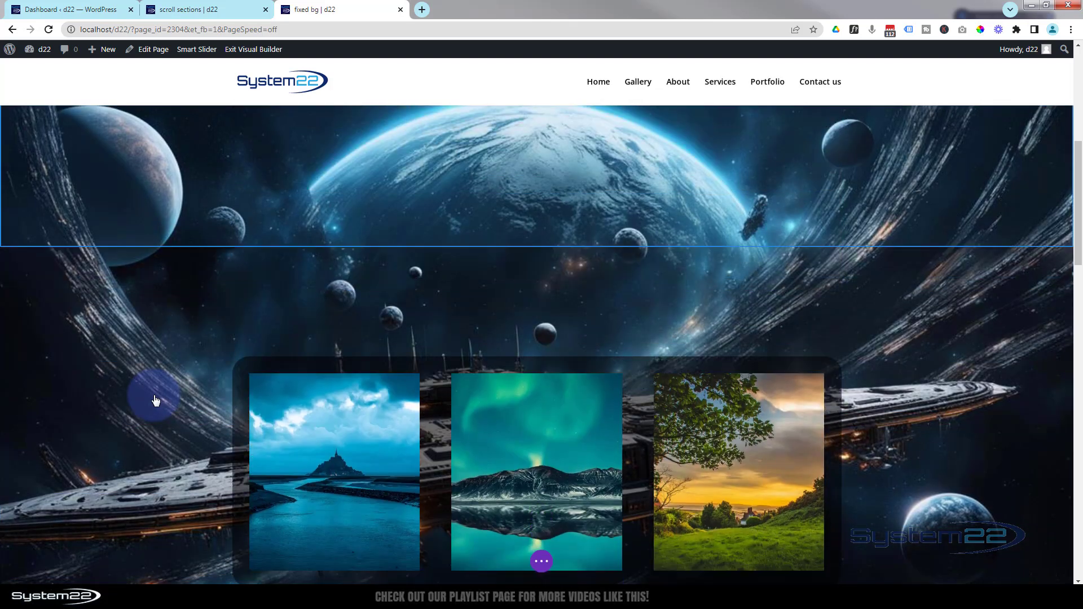
{"action": "scroll", "coordinate": [157, 401], "scroll_direction": "down", "scroll_amount": 8}
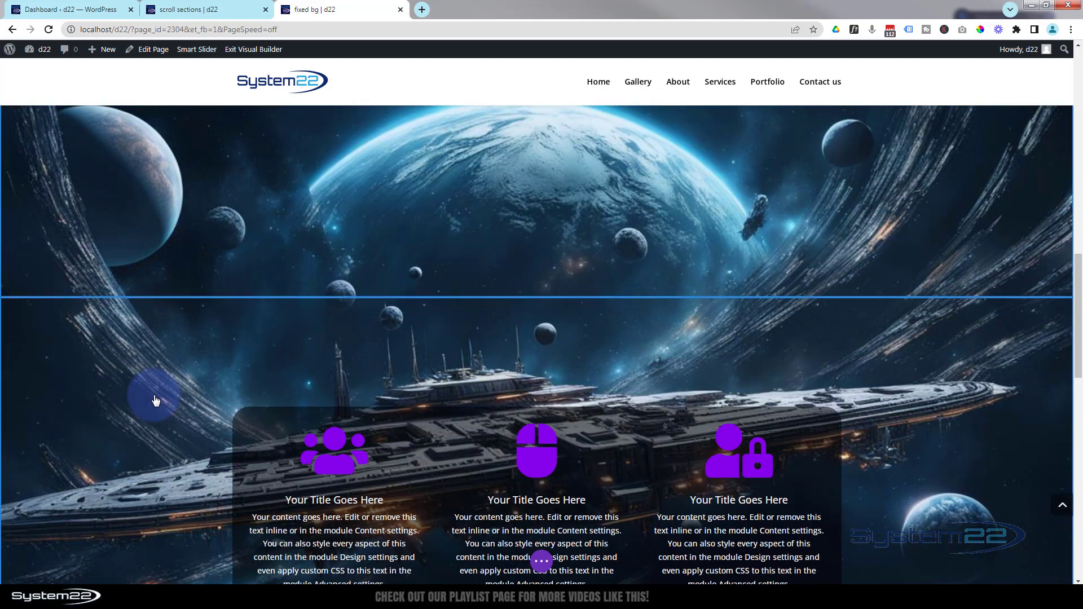
{"action": "scroll", "coordinate": [156, 400], "scroll_direction": "down", "scroll_amount": 8}
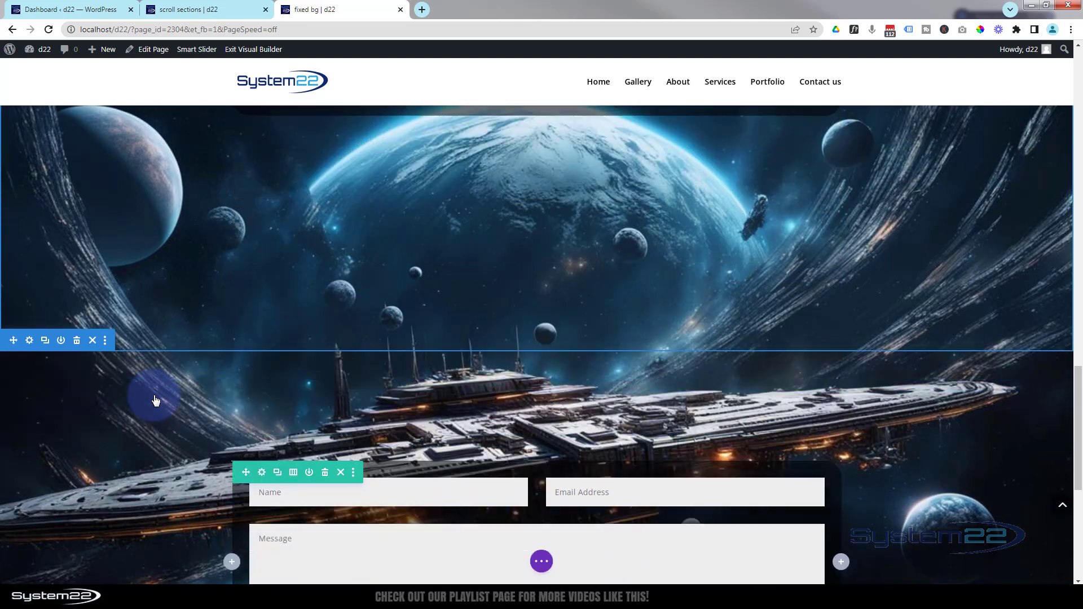
Step: Enable the Fading In and Out scroll transform effect in the image row's settings
{"action": "scroll", "coordinate": [298, 472], "scroll_direction": "up", "scroll_amount": 3}
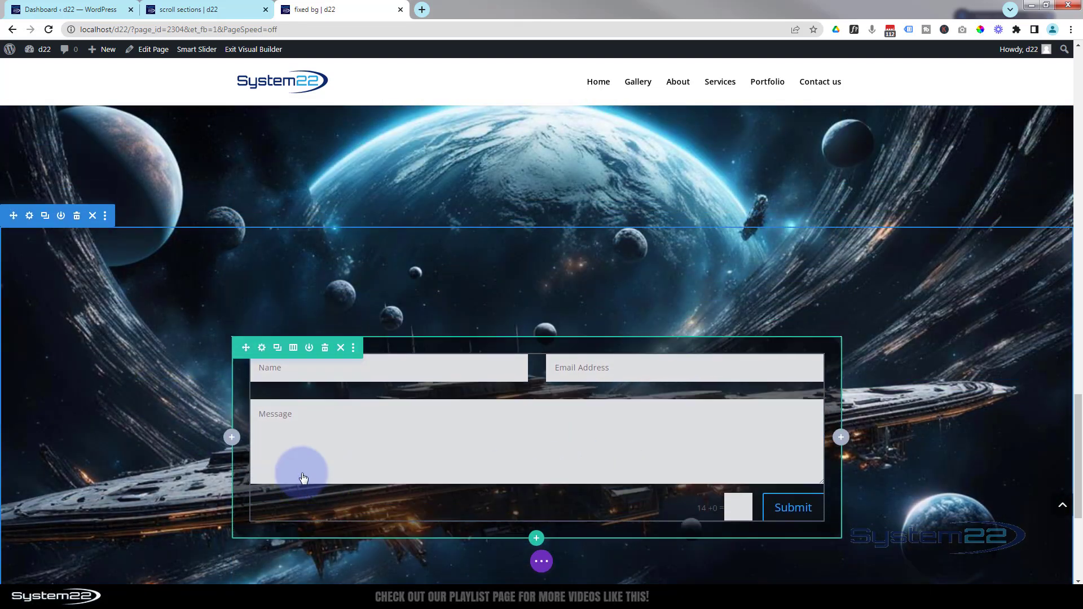
{"action": "scroll", "coordinate": [303, 477], "scroll_direction": "up", "scroll_amount": 13}
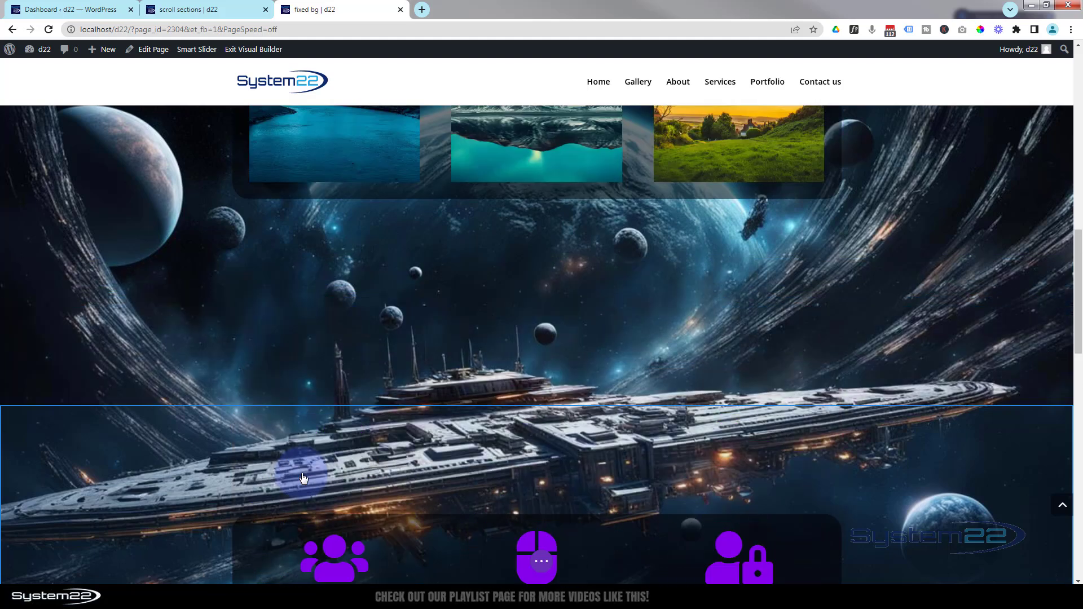
{"action": "scroll", "coordinate": [303, 477], "scroll_direction": "up", "scroll_amount": 8}
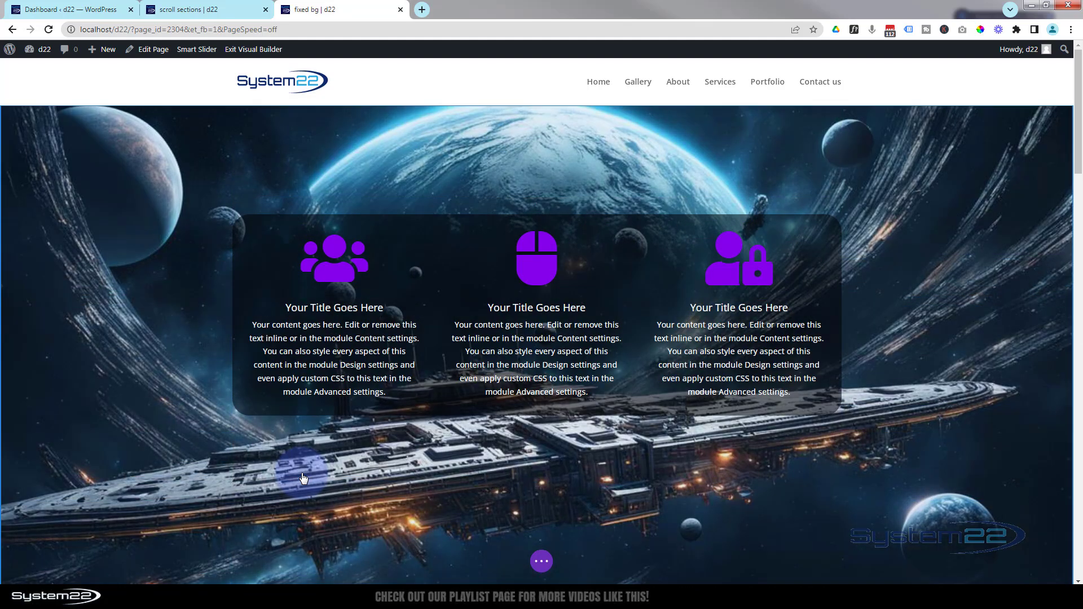
{"action": "scroll", "coordinate": [303, 476], "scroll_direction": "down", "scroll_amount": 7}
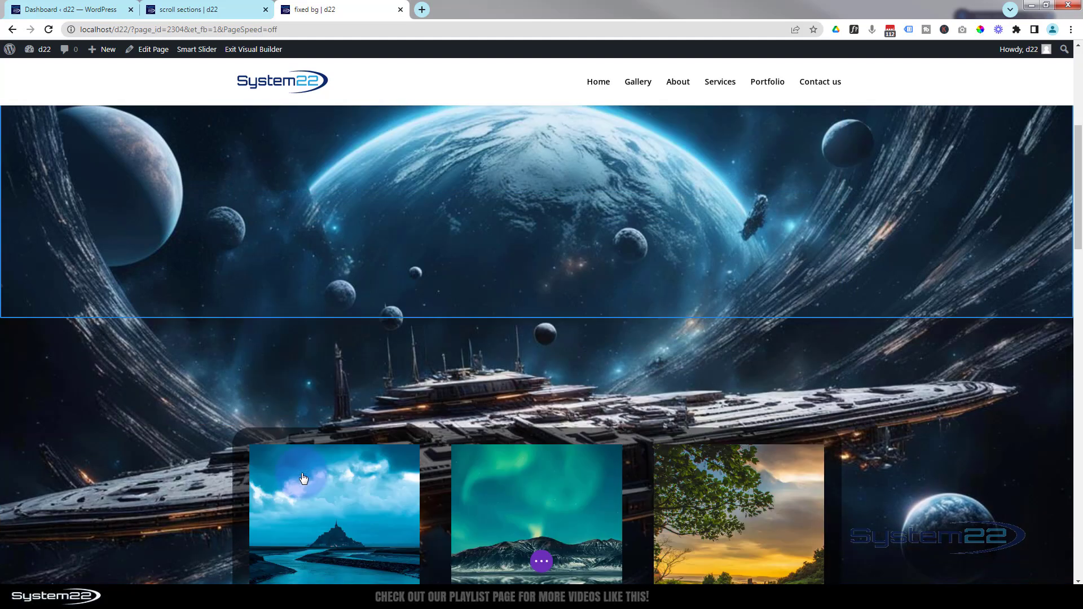
{"action": "scroll", "coordinate": [303, 477], "scroll_direction": "down", "scroll_amount": 4}
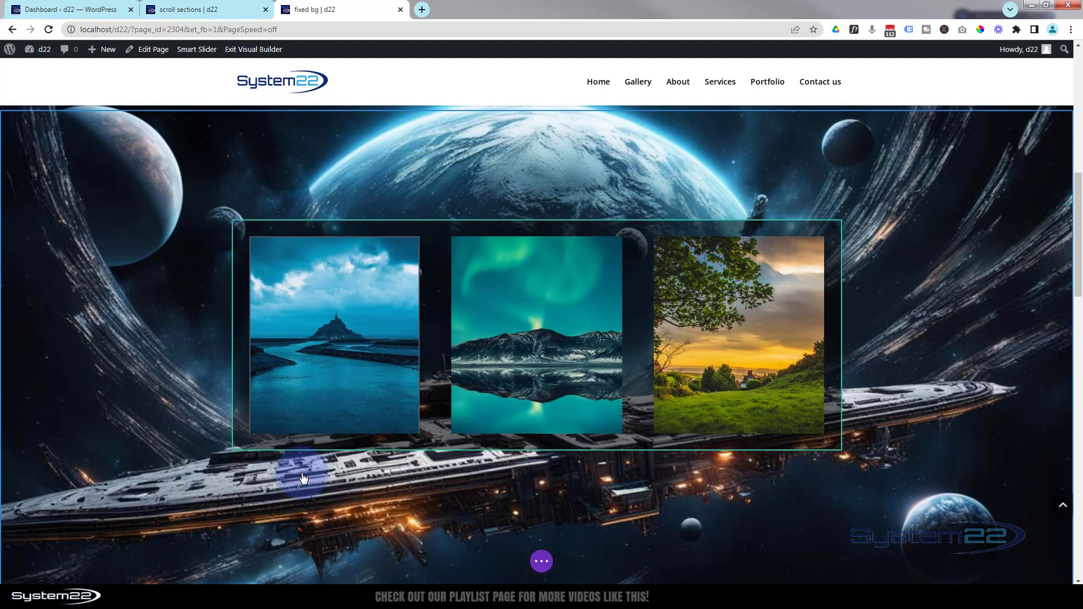
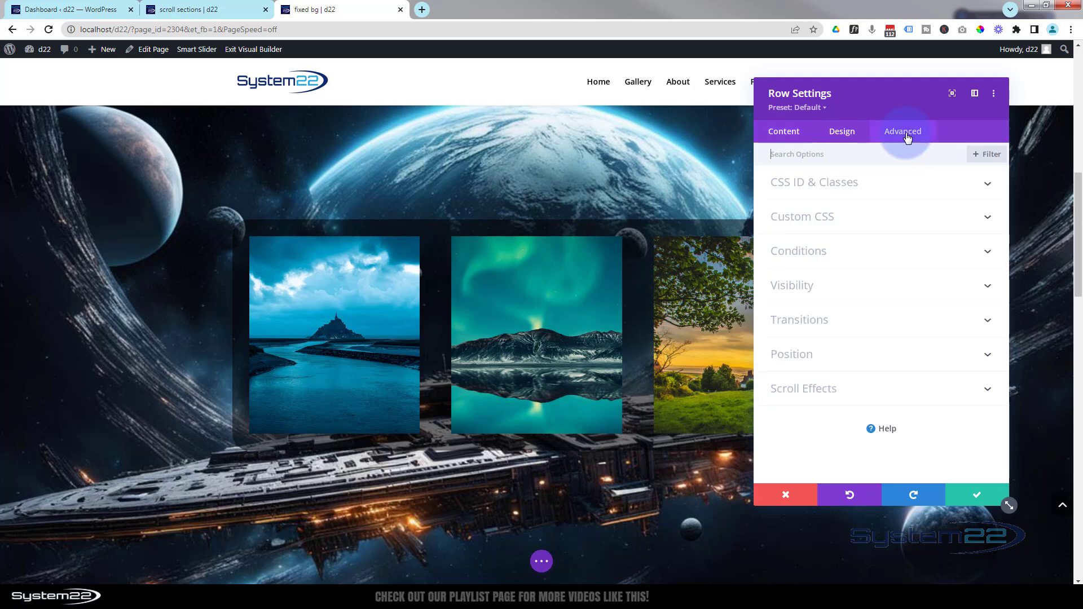
{"action": "left_click", "coordinate": [859, 388]}
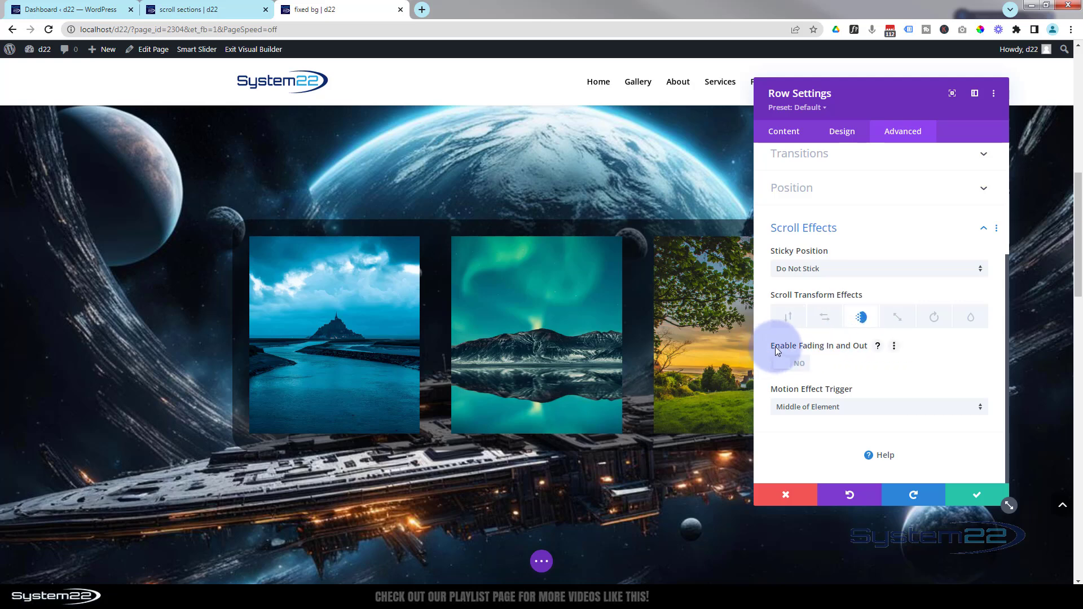
{"action": "left_click", "coordinate": [798, 369]}
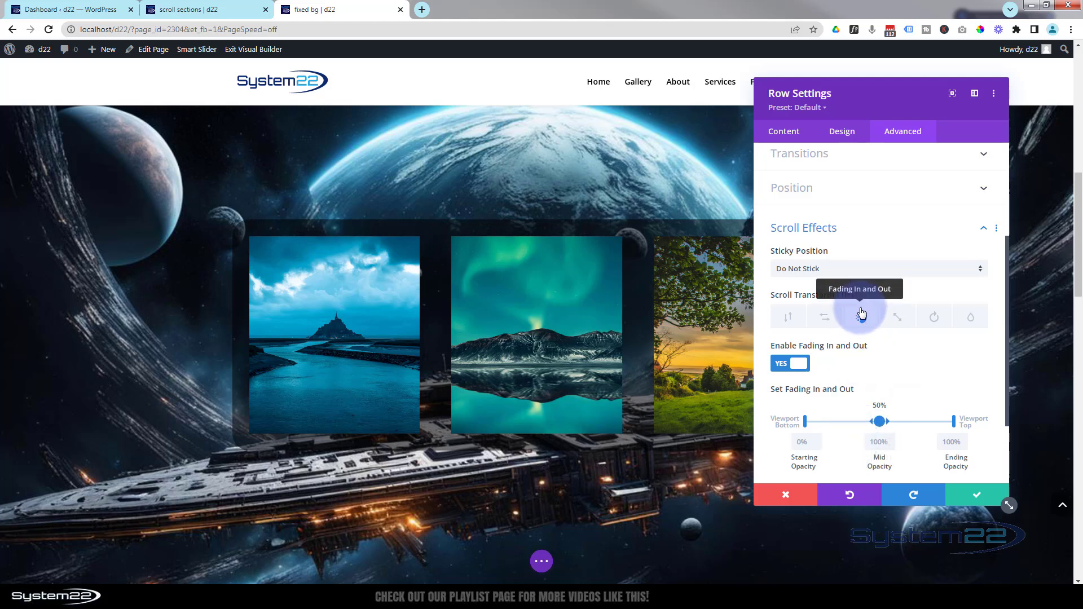
Step: Examine how the image row fades while it scrolls into and out of the viewport
{"action": "scroll", "coordinate": [625, 339], "scroll_direction": "up", "scroll_amount": 2}
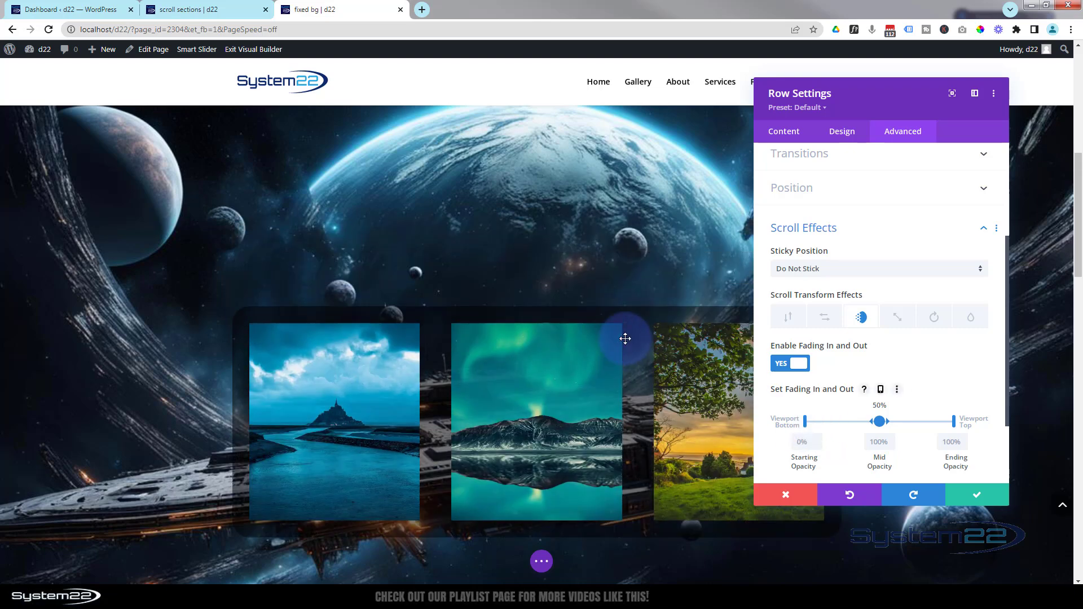
{"action": "scroll", "coordinate": [626, 339], "scroll_direction": "up", "scroll_amount": 2}
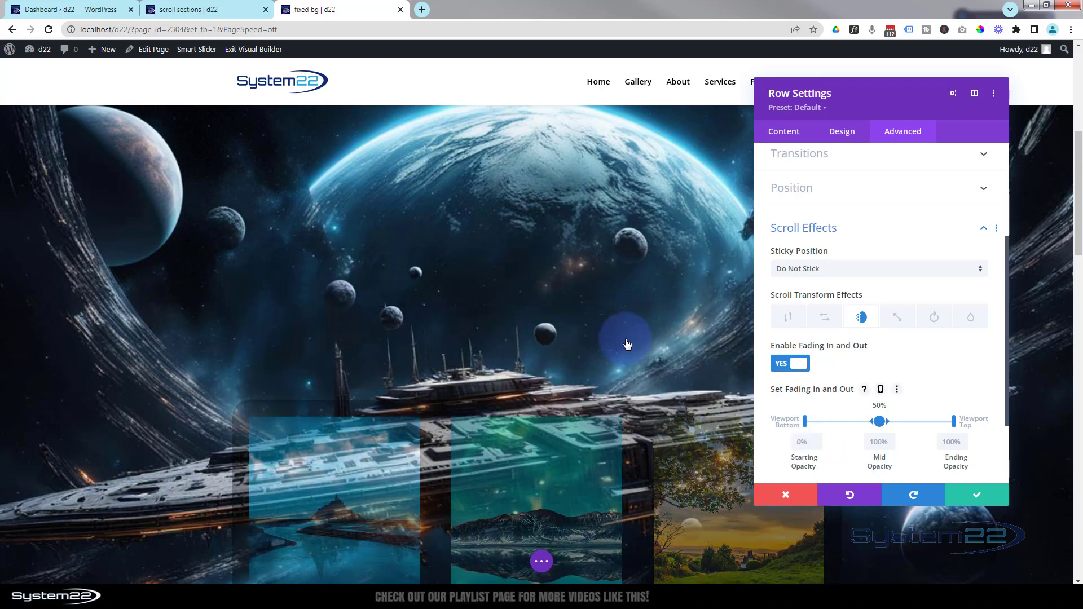
{"action": "scroll", "coordinate": [627, 345], "scroll_direction": "up", "scroll_amount": 2}
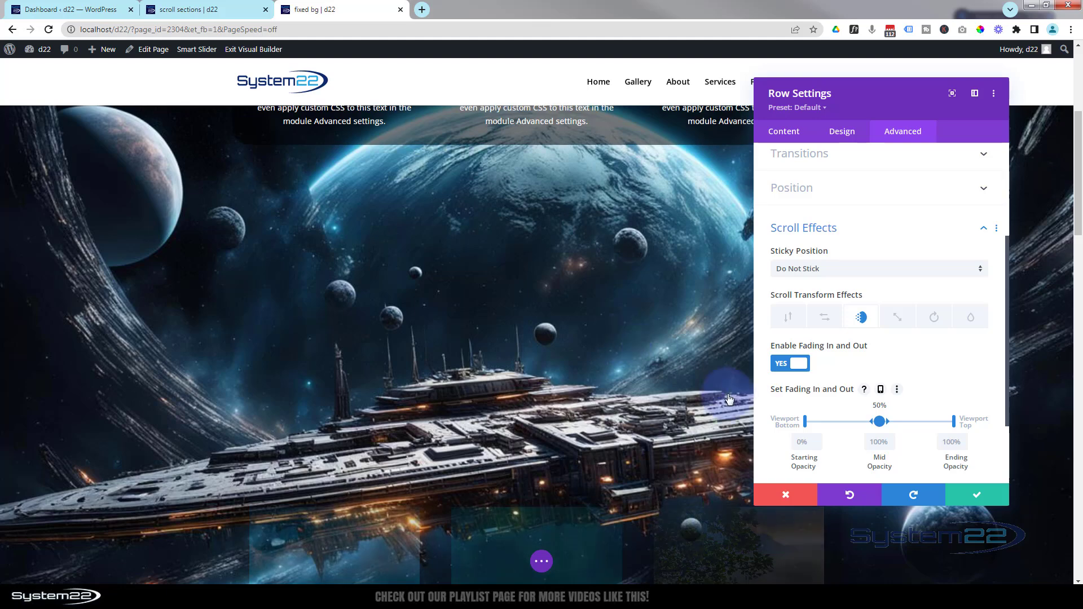
{"action": "scroll", "coordinate": [674, 424], "scroll_direction": "up", "scroll_amount": 2}
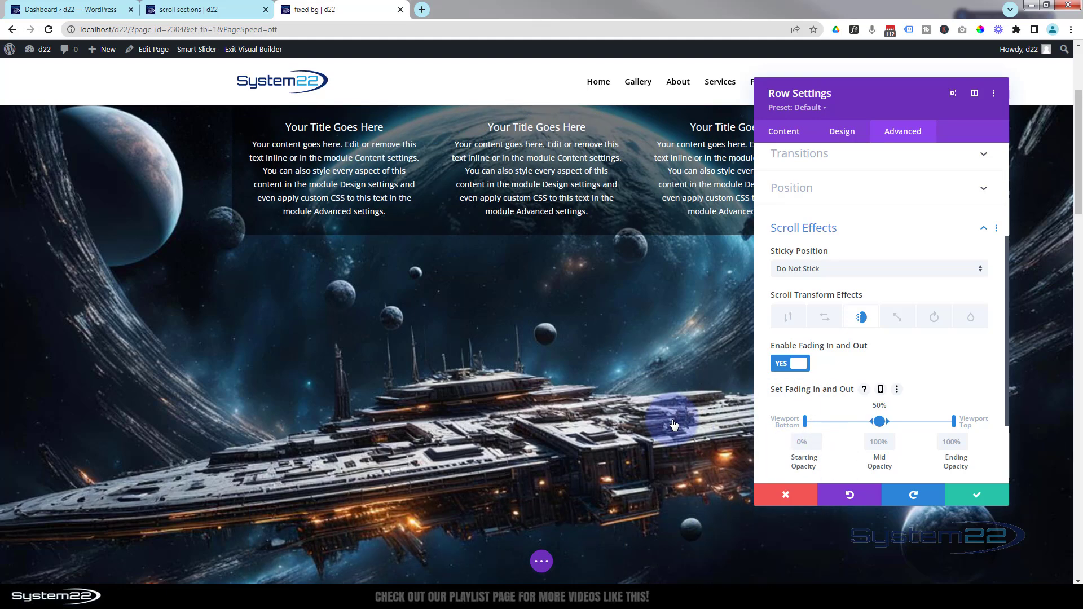
{"action": "scroll", "coordinate": [669, 418], "scroll_direction": "down", "scroll_amount": 1}
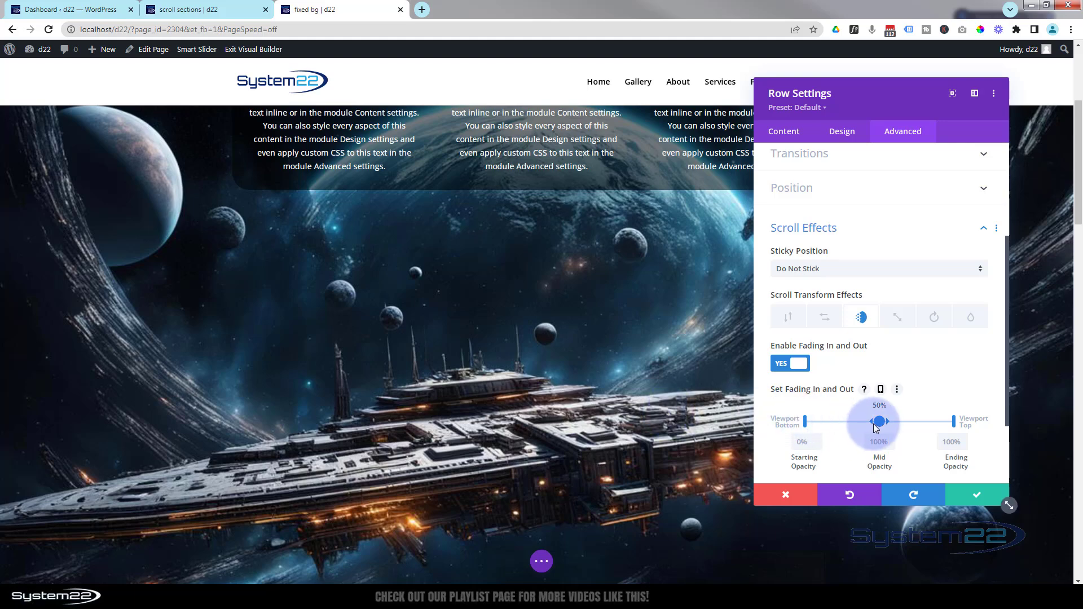
{"action": "scroll", "coordinate": [661, 425], "scroll_direction": "down", "scroll_amount": 2}
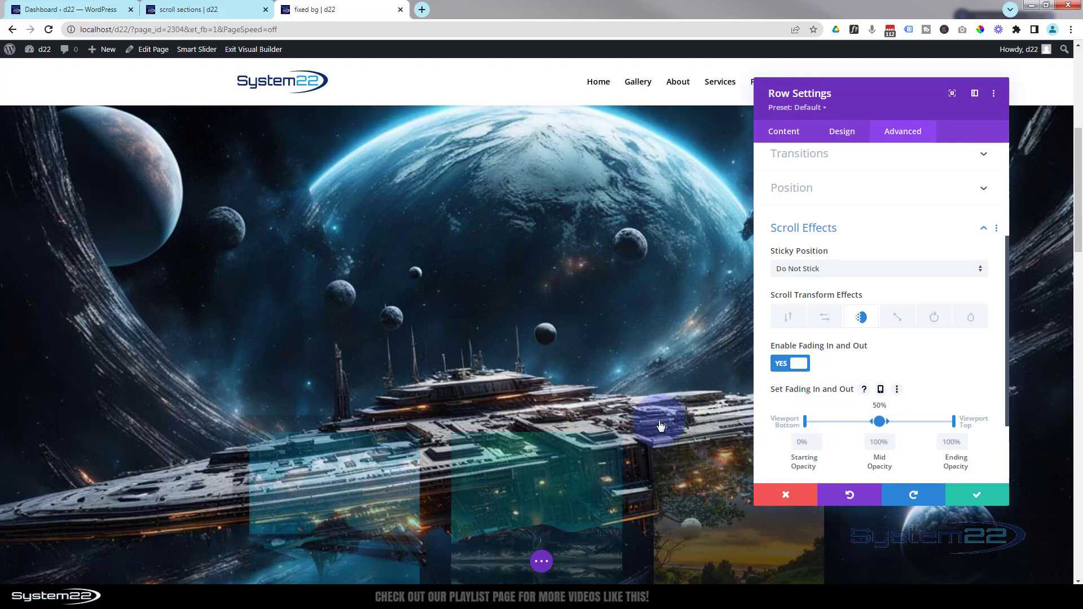
{"action": "scroll", "coordinate": [661, 425], "scroll_direction": "down", "scroll_amount": 4}
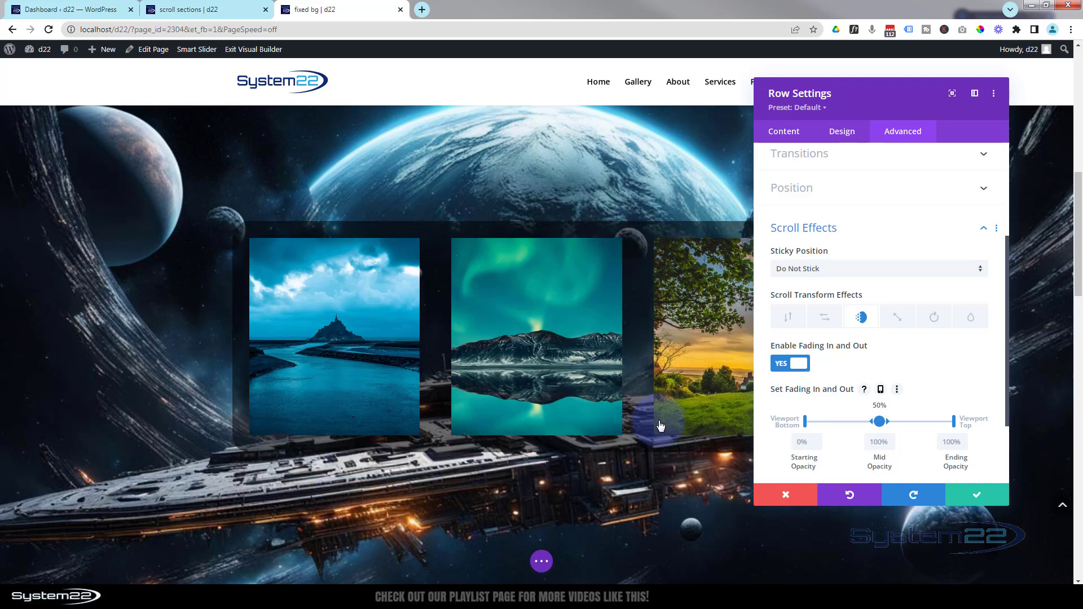
{"action": "scroll", "coordinate": [657, 419], "scroll_direction": "down", "scroll_amount": 1}
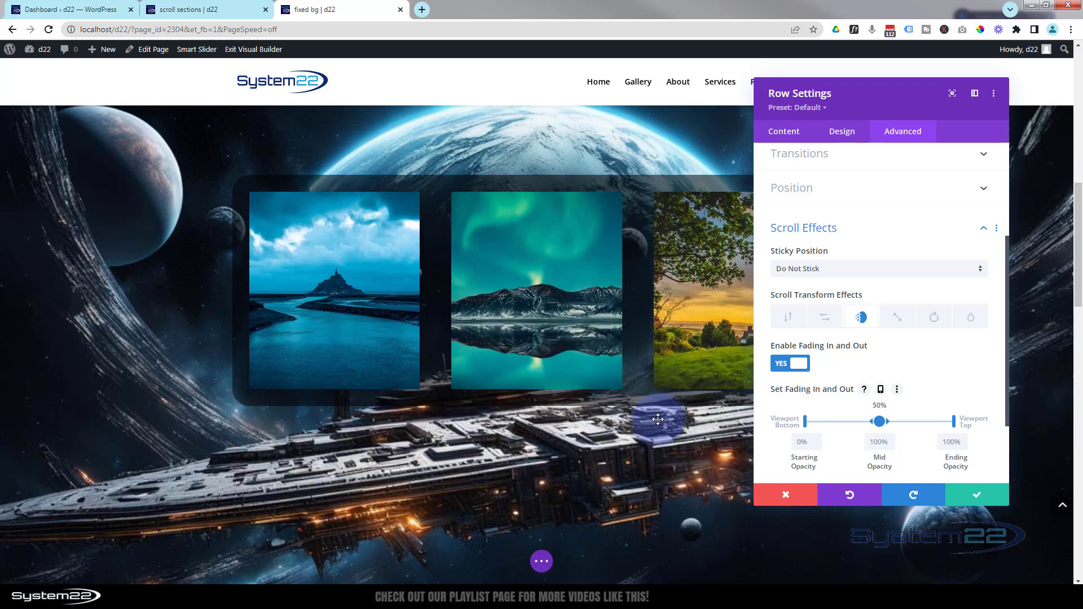
{"action": "scroll", "coordinate": [658, 420], "scroll_direction": "down", "scroll_amount": 4}
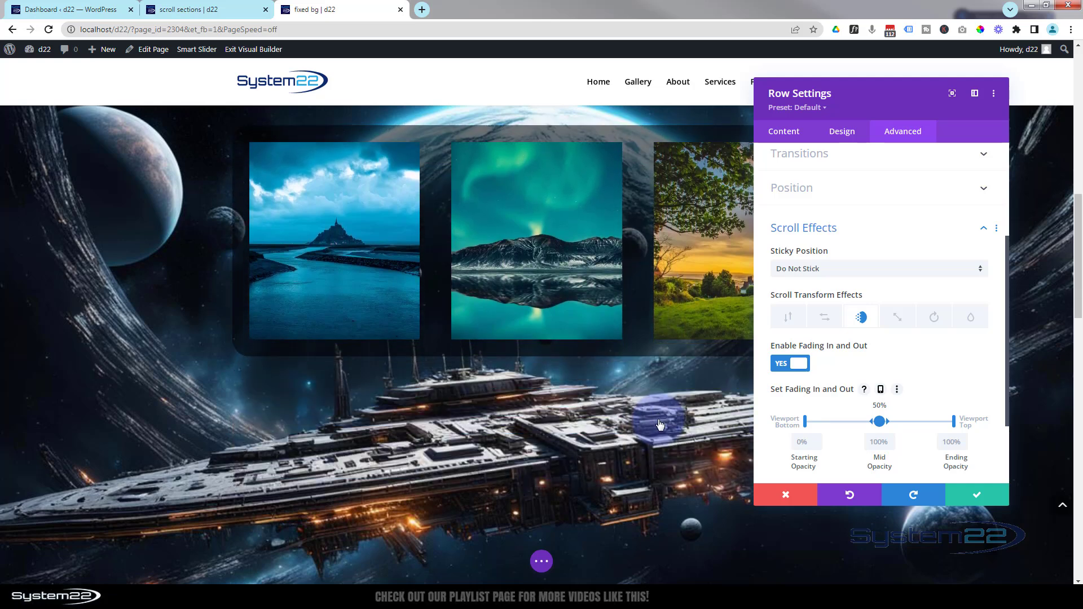
{"action": "scroll", "coordinate": [660, 424], "scroll_direction": "up", "scroll_amount": 3}
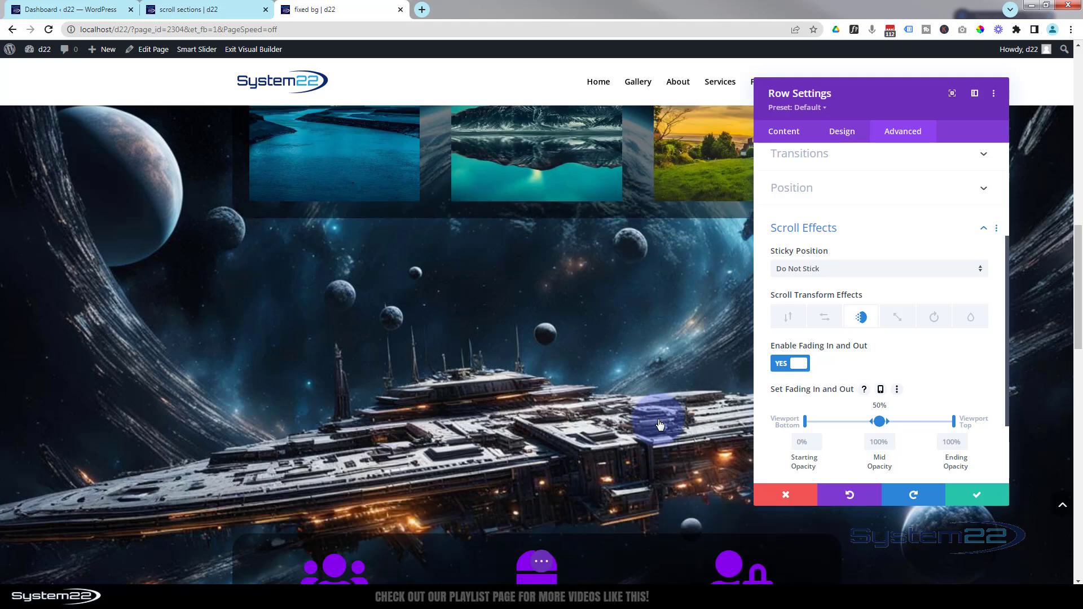
{"action": "scroll", "coordinate": [660, 424], "scroll_direction": "up", "scroll_amount": 2}
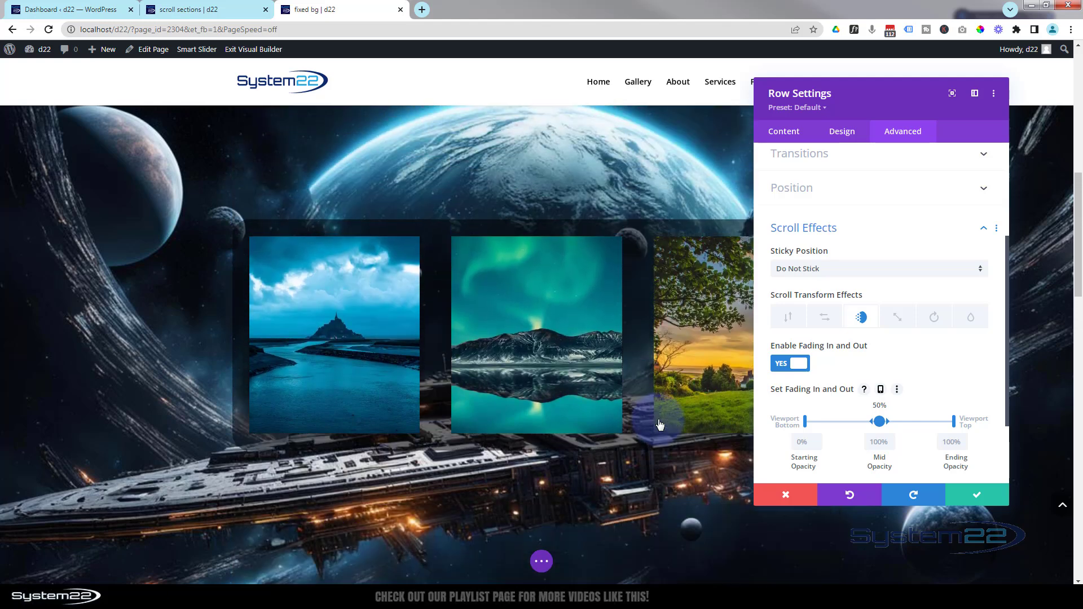
{"action": "scroll", "coordinate": [637, 424], "scroll_direction": "up", "scroll_amount": 2}
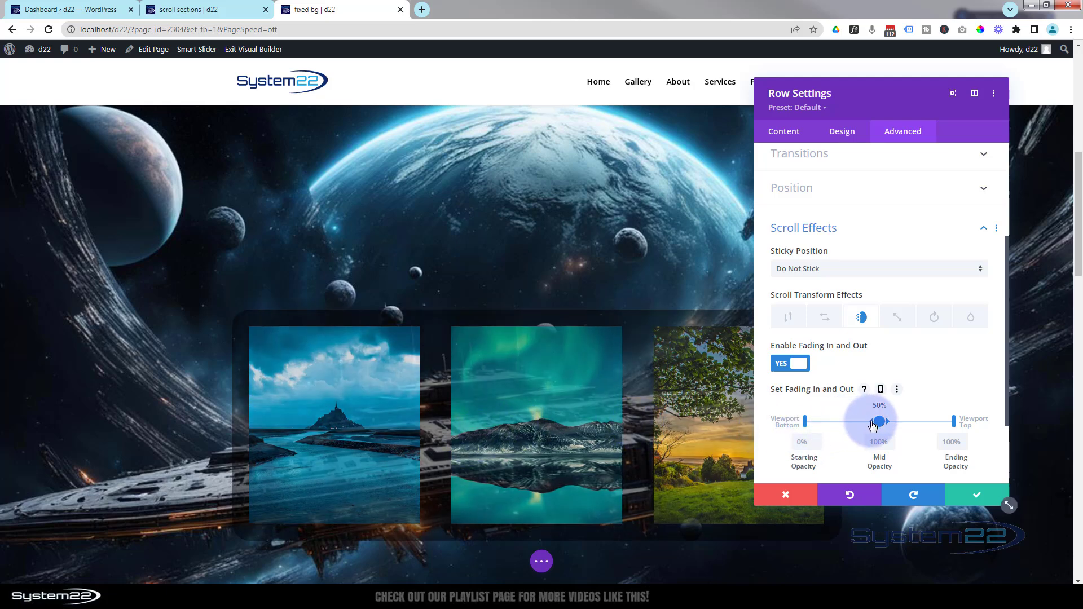
Step: Stretch the image row's mid opacity range so that it runs from 40% to 70% of the viewport
{"action": "left_click_drag", "start_coordinate": [868, 422], "coordinate": [854, 425]}
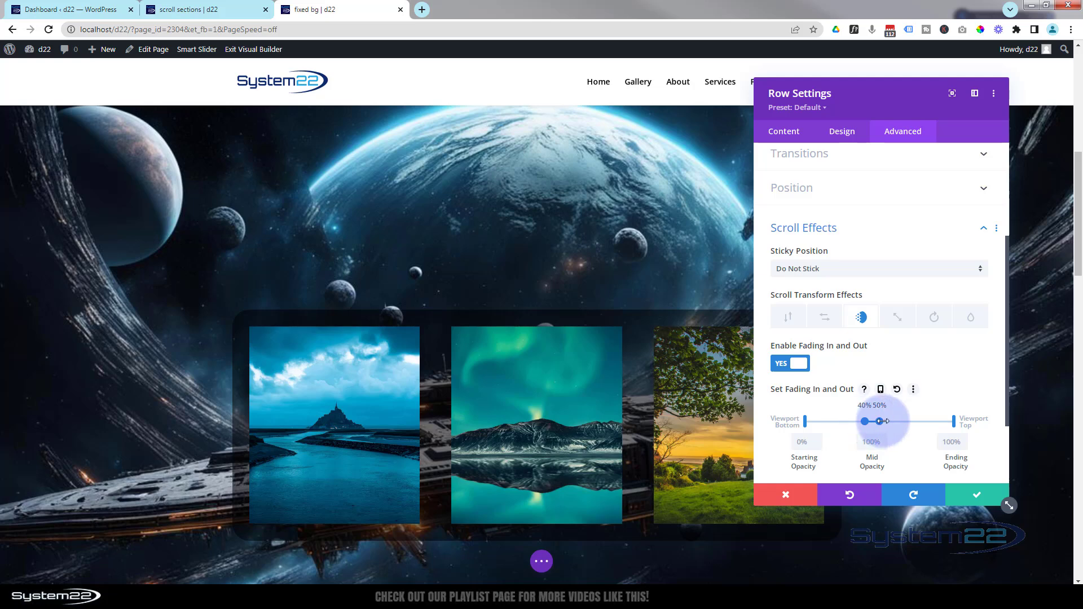
{"action": "left_click_drag", "start_coordinate": [882, 421], "coordinate": [903, 421]}
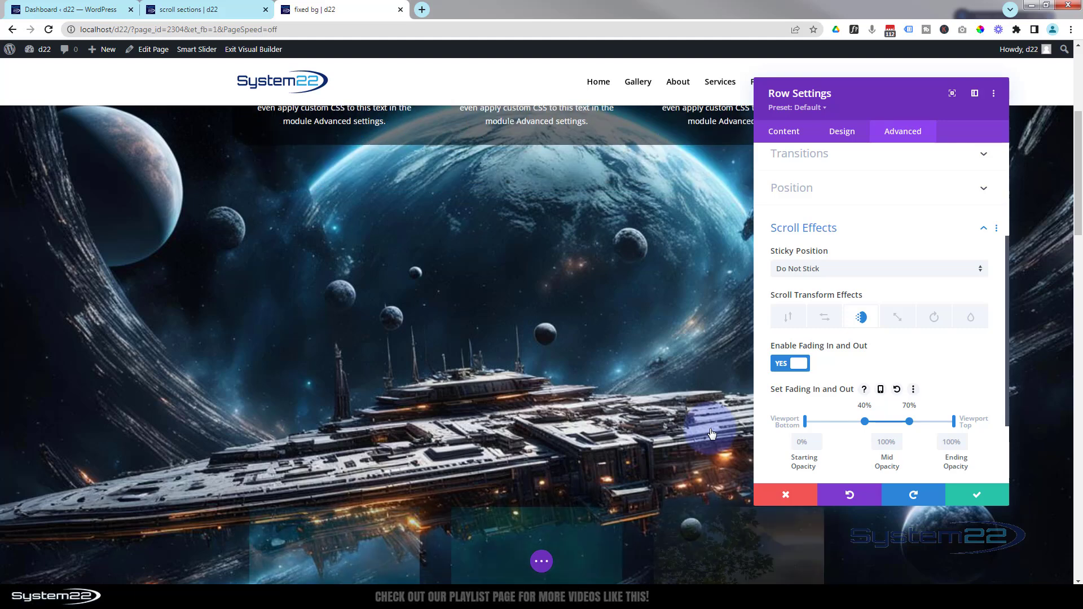
{"action": "scroll", "coordinate": [712, 434], "scroll_direction": "down", "scroll_amount": 3}
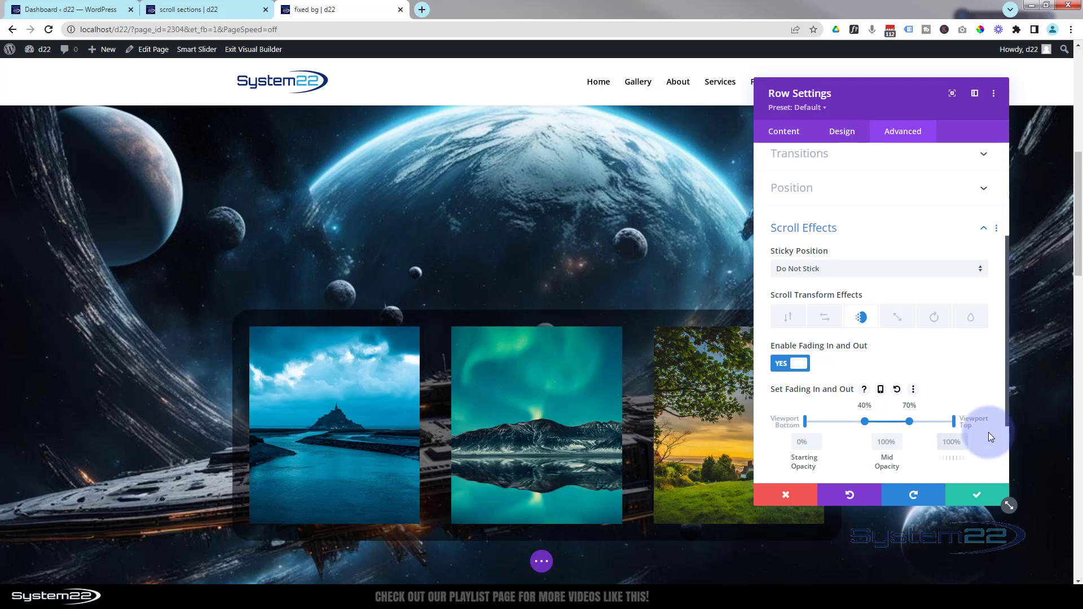
Step: Set the image row's ending opacity to 0% with its end point at 75%, and test the fade-out
{"action": "type", "text": "0"}
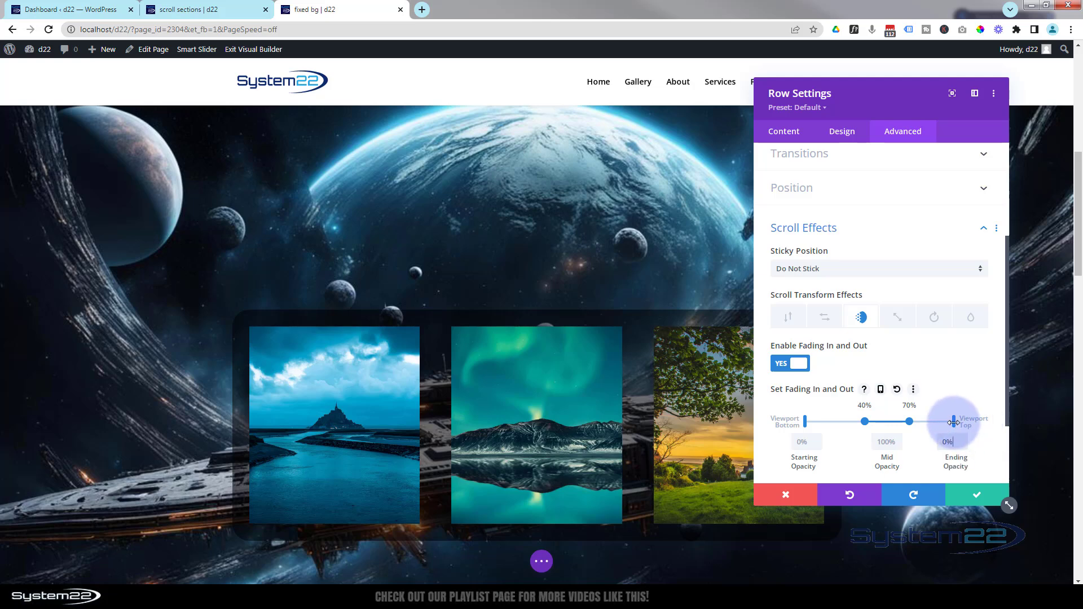
{"action": "left_click_drag", "start_coordinate": [953, 423], "coordinate": [918, 426]}
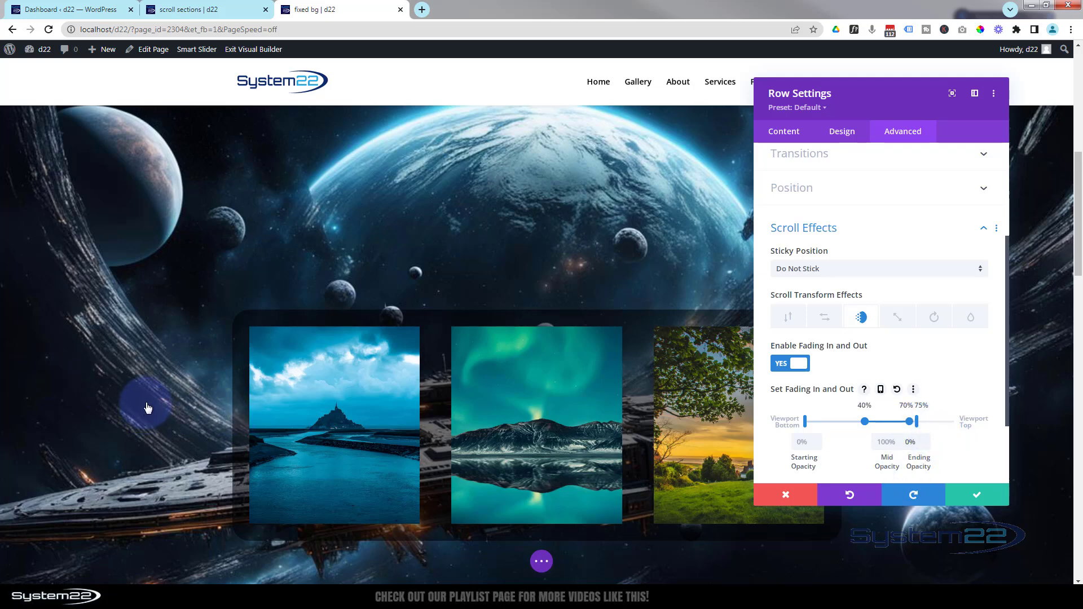
{"action": "scroll", "coordinate": [148, 407], "scroll_direction": "down", "scroll_amount": 3}
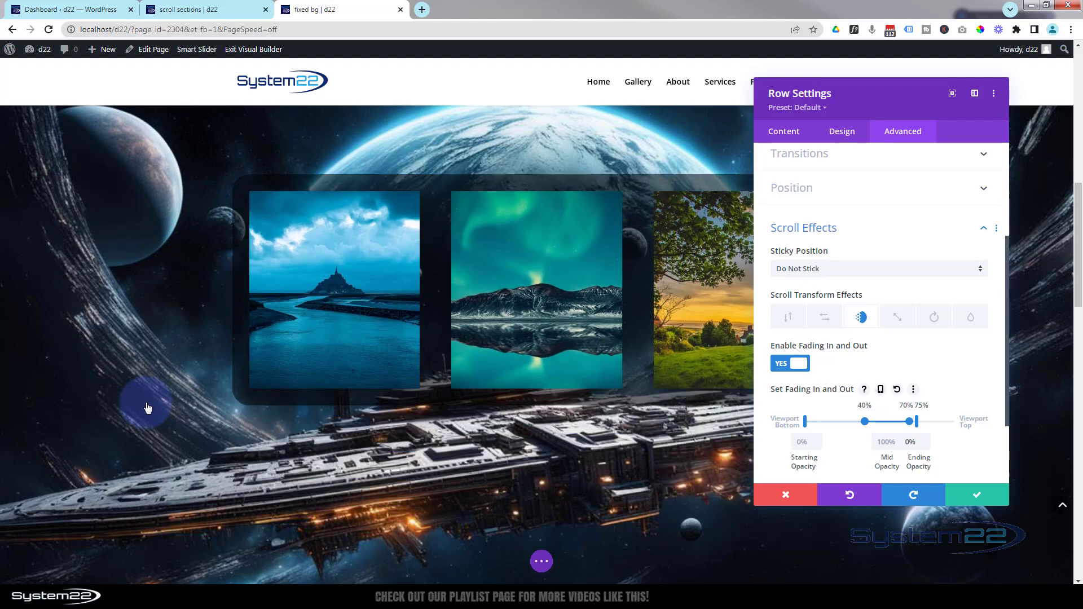
{"action": "scroll", "coordinate": [147, 407], "scroll_direction": "down", "scroll_amount": 2}
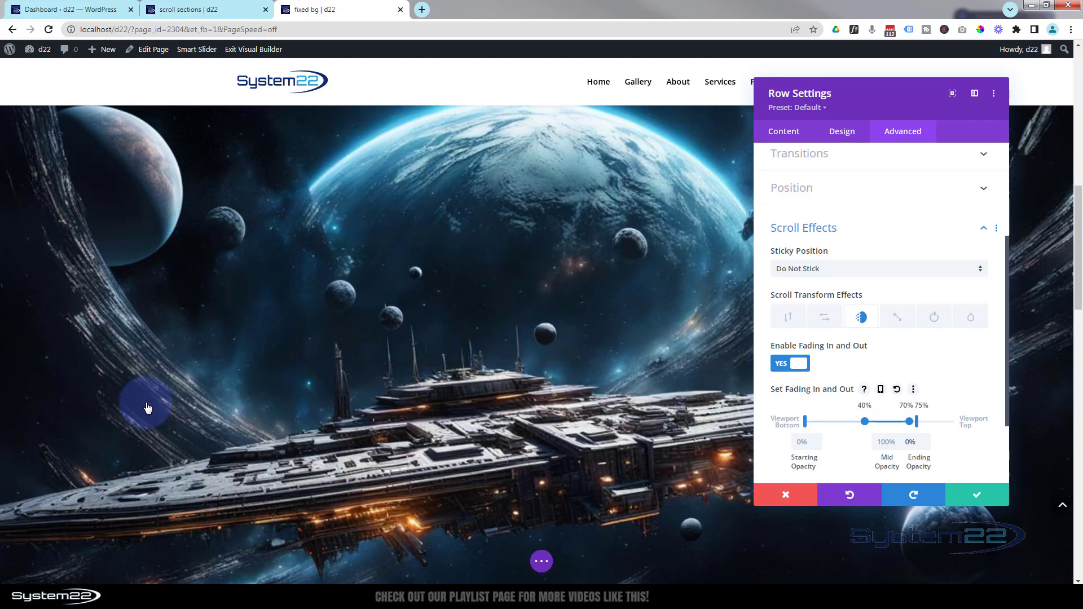
{"action": "scroll", "coordinate": [148, 408], "scroll_direction": "up", "scroll_amount": 1}
{"action": "scroll", "coordinate": [147, 407], "scroll_direction": "down", "scroll_amount": 1}
{"action": "scroll", "coordinate": [148, 407], "scroll_direction": "up", "scroll_amount": 3}
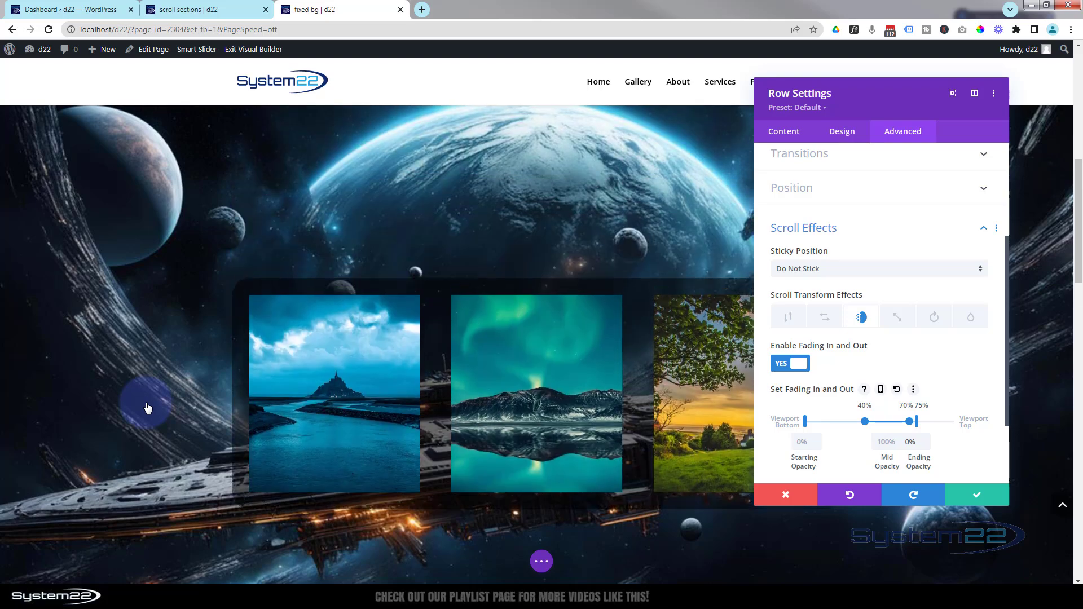
{"action": "scroll", "coordinate": [148, 408], "scroll_direction": "down", "scroll_amount": 3}
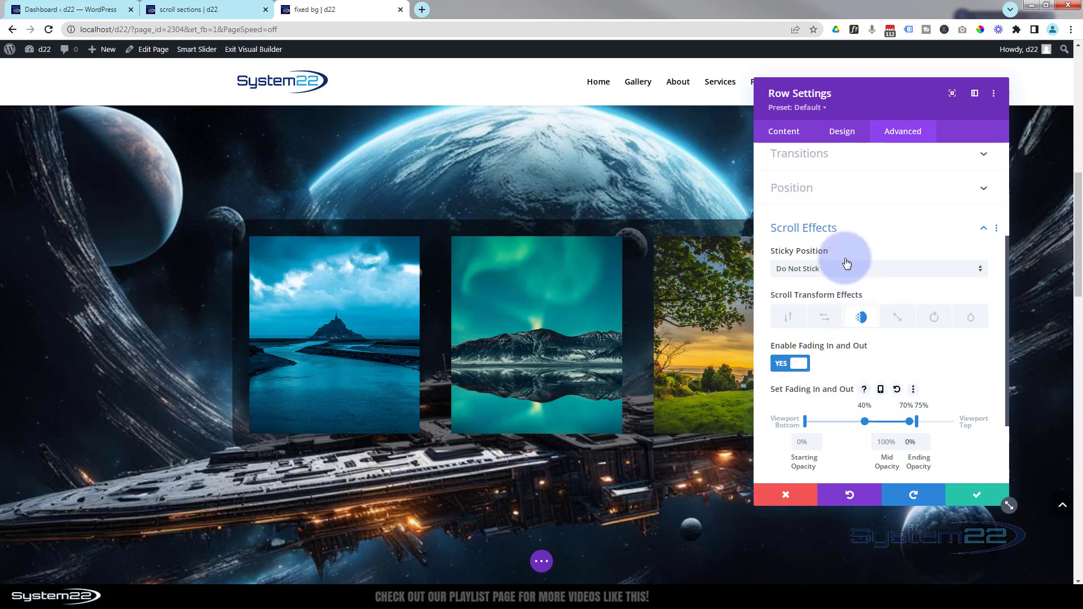
Step: Extend the image row's scroll effects styles to all rows throughout this page and save the row settings
{"action": "right_click", "coordinate": [851, 231]}
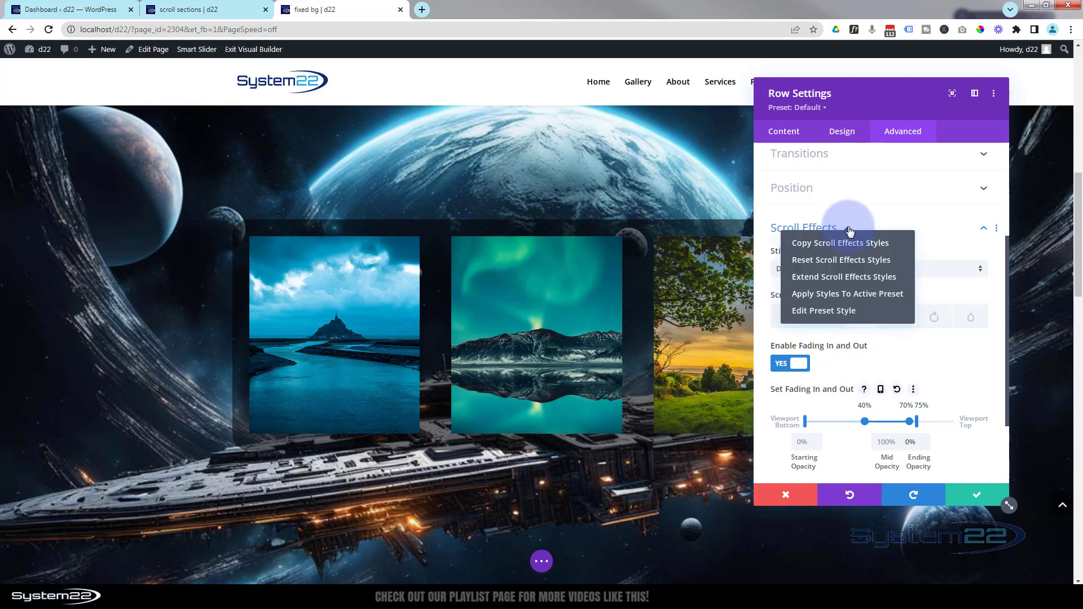
{"action": "left_click", "coordinate": [830, 283]}
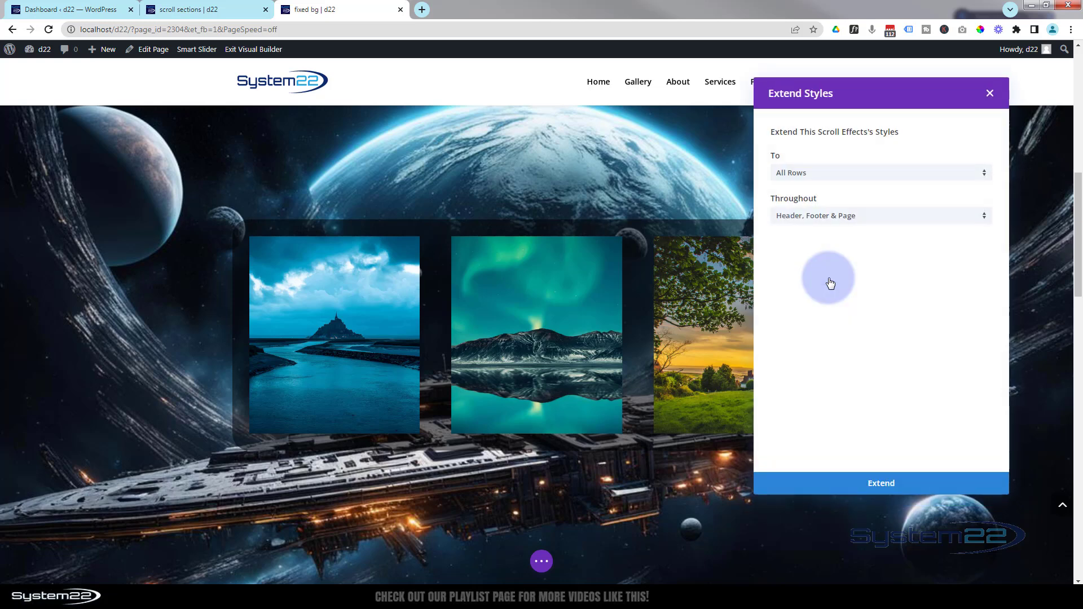
{"action": "left_click", "coordinate": [871, 222]}
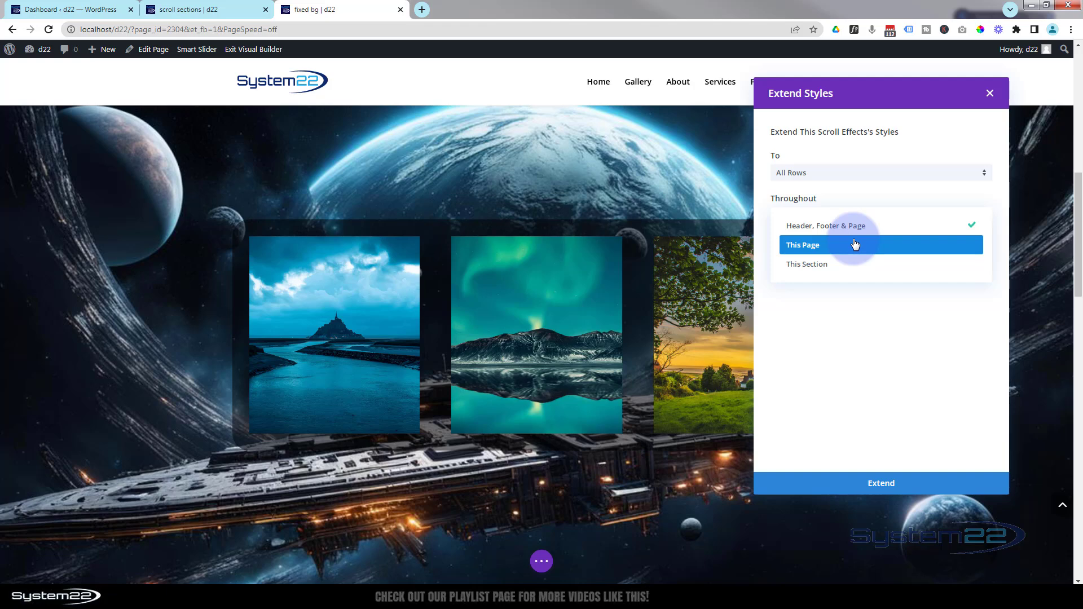
{"action": "left_click", "coordinate": [856, 245]}
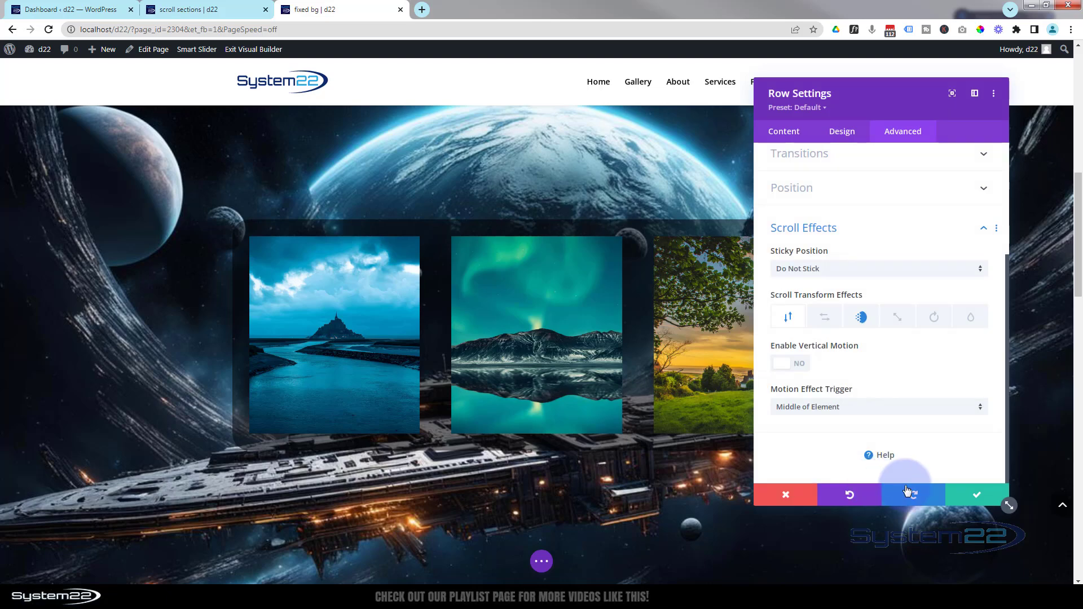
{"action": "left_click", "coordinate": [967, 494]}
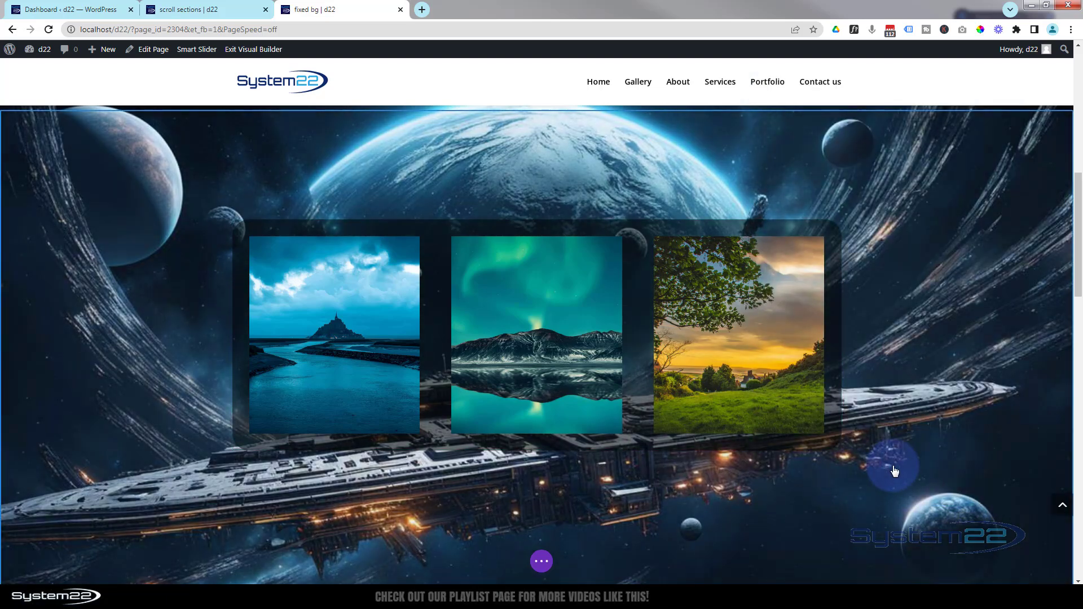
{"action": "scroll", "coordinate": [894, 470], "scroll_direction": "down", "scroll_amount": 5}
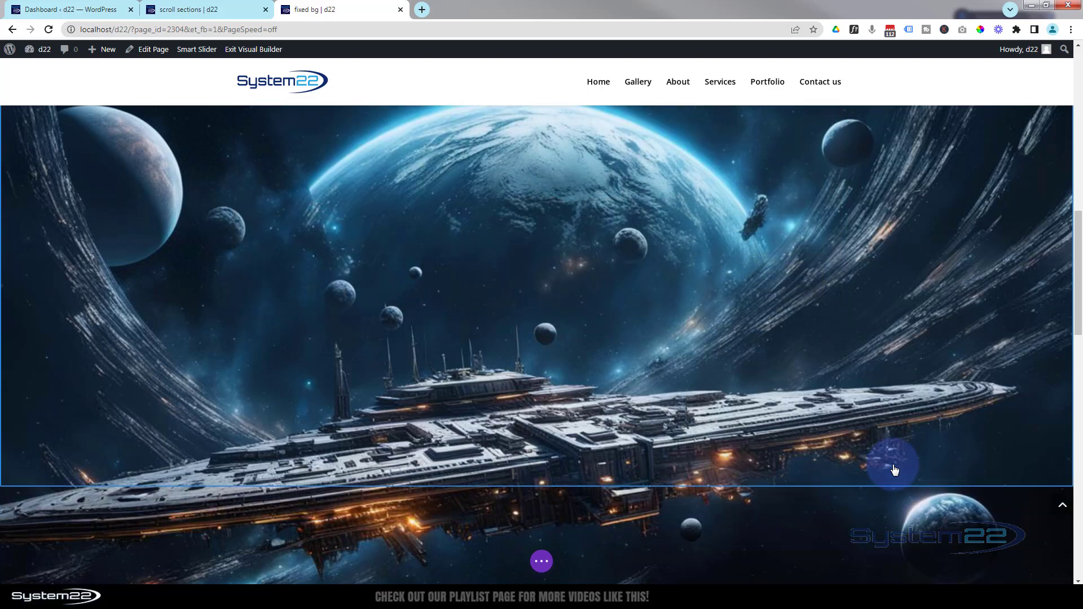
Step: Examine how the blurb and contact form rows fade in and out over the fixed background throughout the page
{"action": "scroll", "coordinate": [894, 470], "scroll_direction": "down", "scroll_amount": 3}
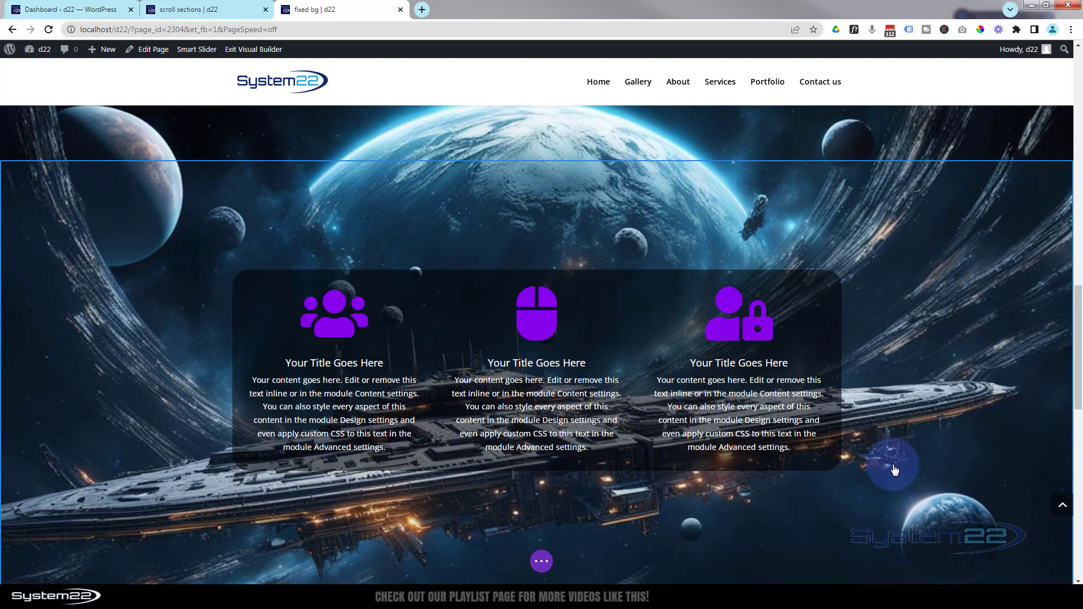
{"action": "scroll", "coordinate": [894, 470], "scroll_direction": "down", "scroll_amount": 3}
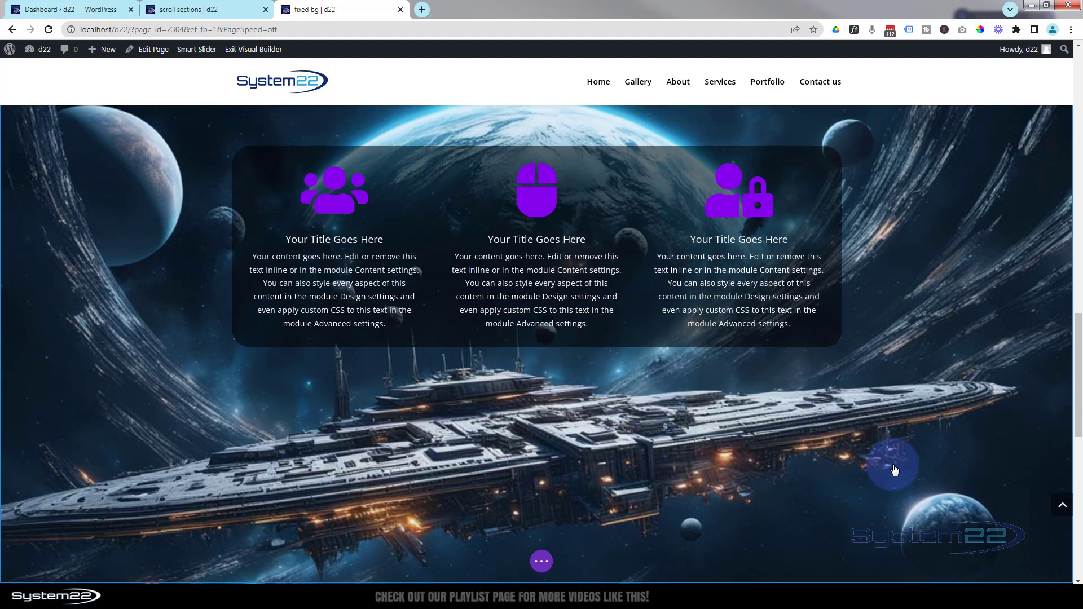
{"action": "scroll", "coordinate": [894, 470], "scroll_direction": "down", "scroll_amount": 3}
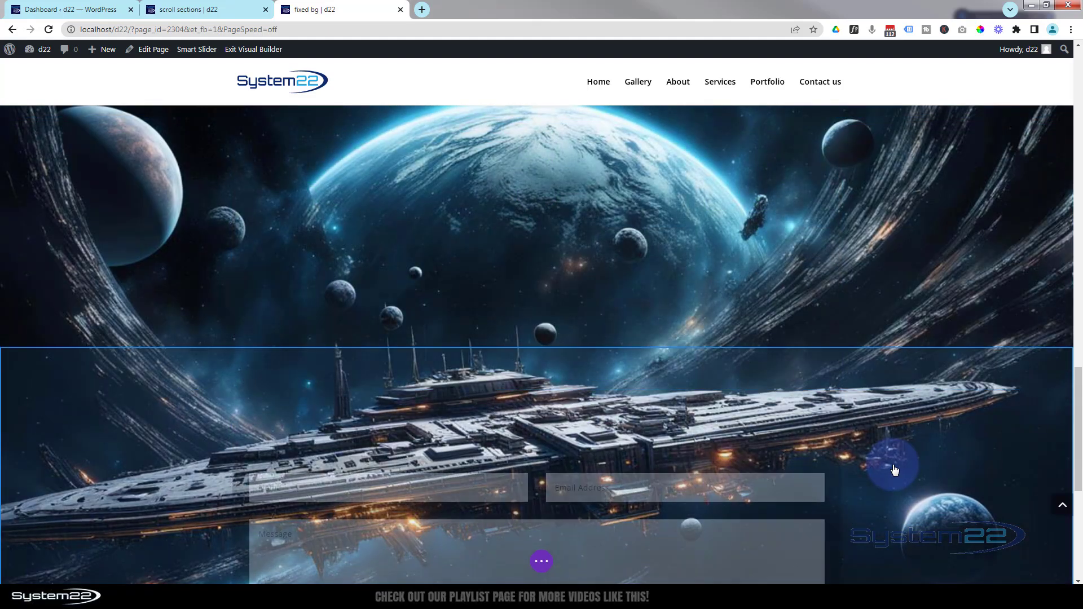
{"action": "scroll", "coordinate": [894, 470], "scroll_direction": "down", "scroll_amount": 2}
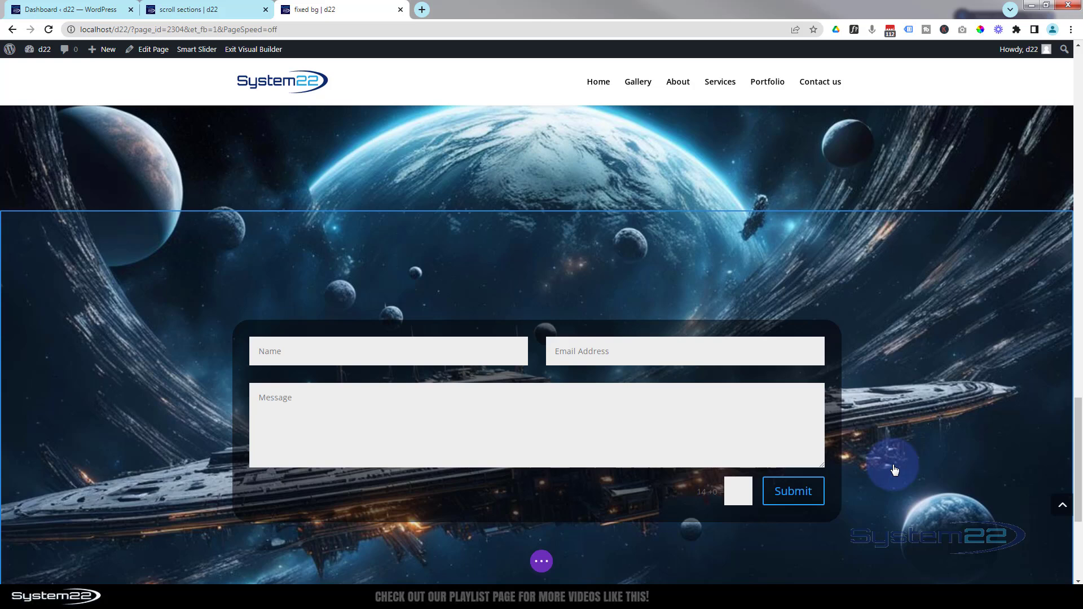
{"action": "scroll", "coordinate": [895, 470], "scroll_direction": "down", "scroll_amount": 1}
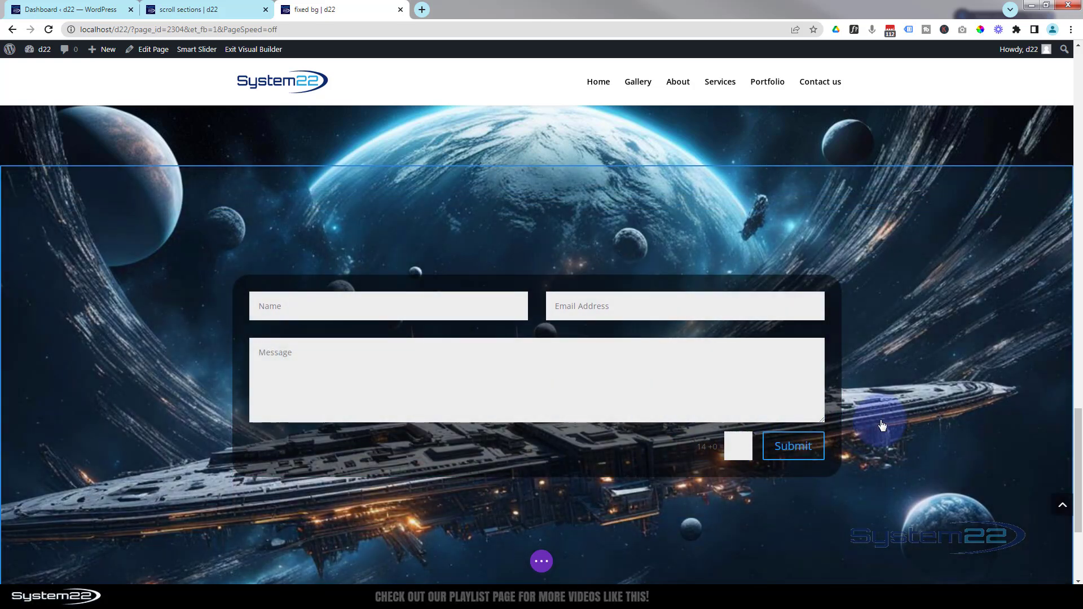
{"action": "scroll", "coordinate": [883, 425], "scroll_direction": "down", "scroll_amount": 3}
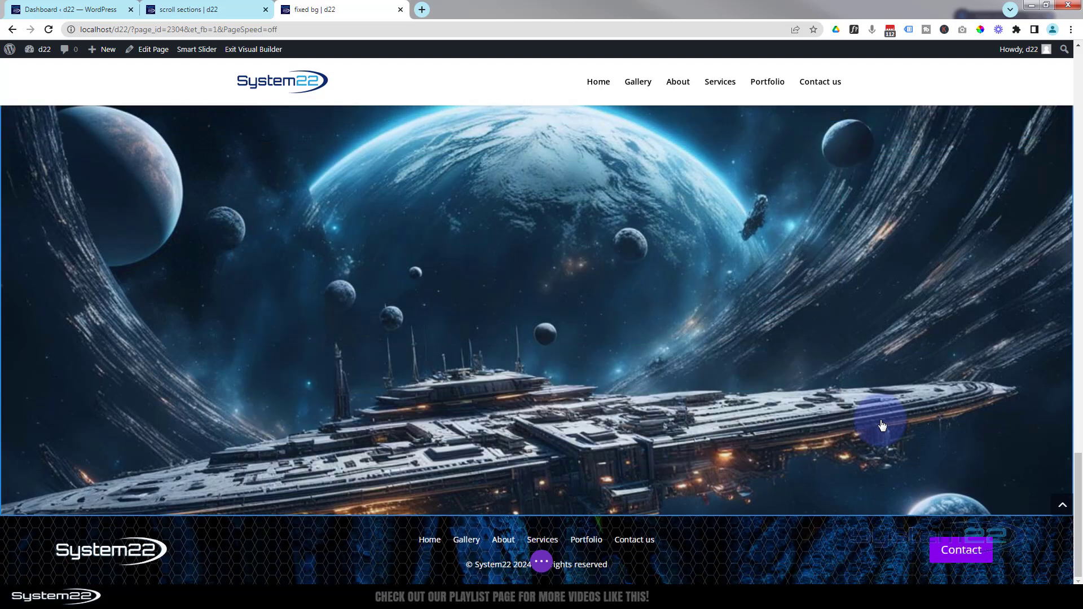
{"action": "scroll", "coordinate": [841, 454], "scroll_direction": "up", "scroll_amount": 1}
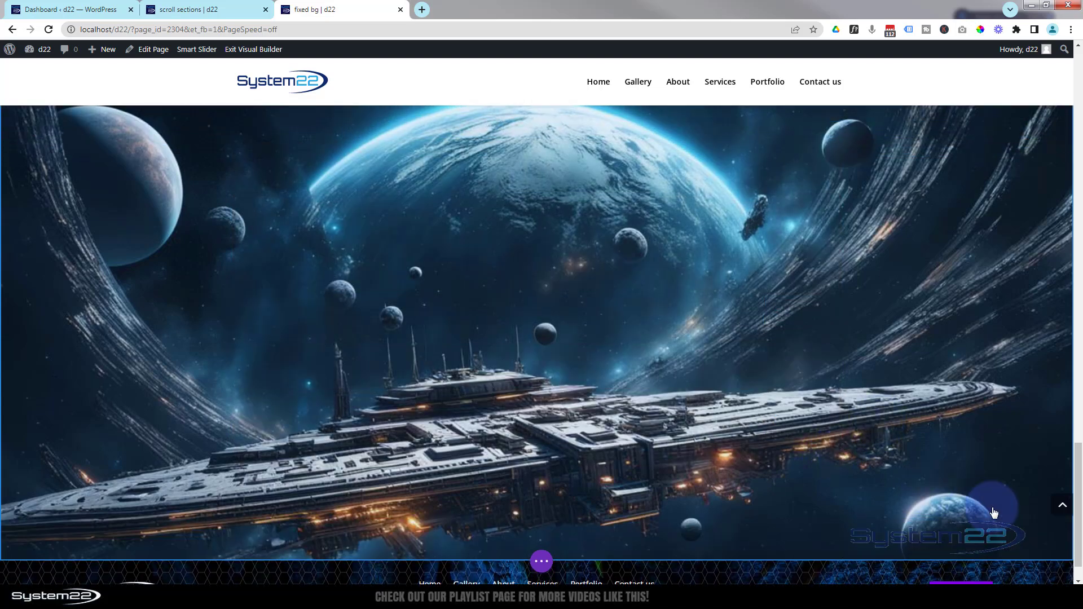
{"action": "left_click", "coordinate": [1060, 510]}
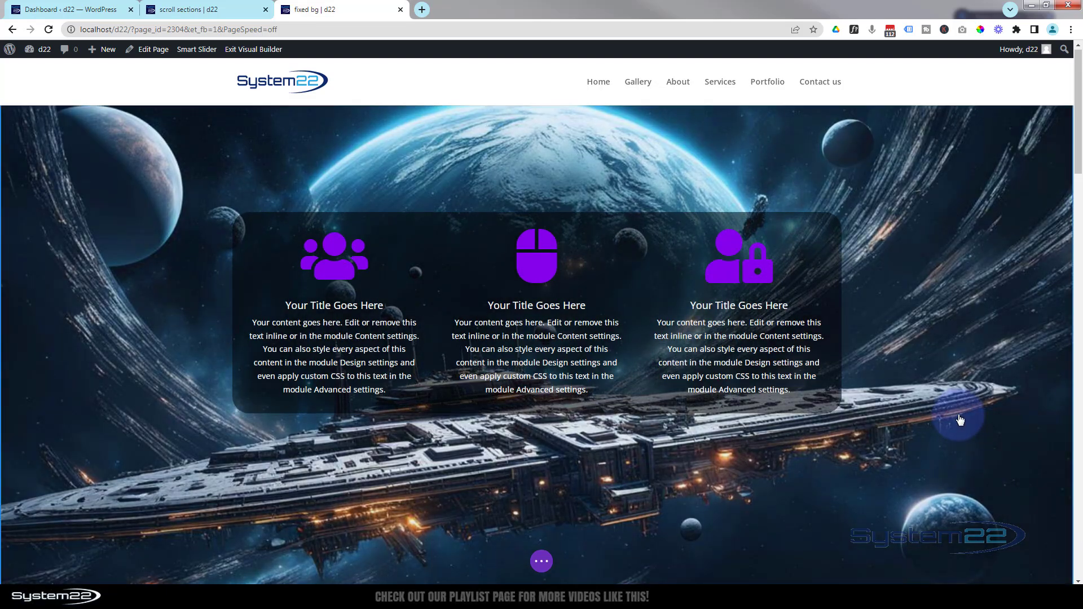
{"action": "scroll", "coordinate": [961, 417], "scroll_direction": "down", "scroll_amount": 3}
{"action": "scroll", "coordinate": [961, 420], "scroll_direction": "up", "scroll_amount": 3}
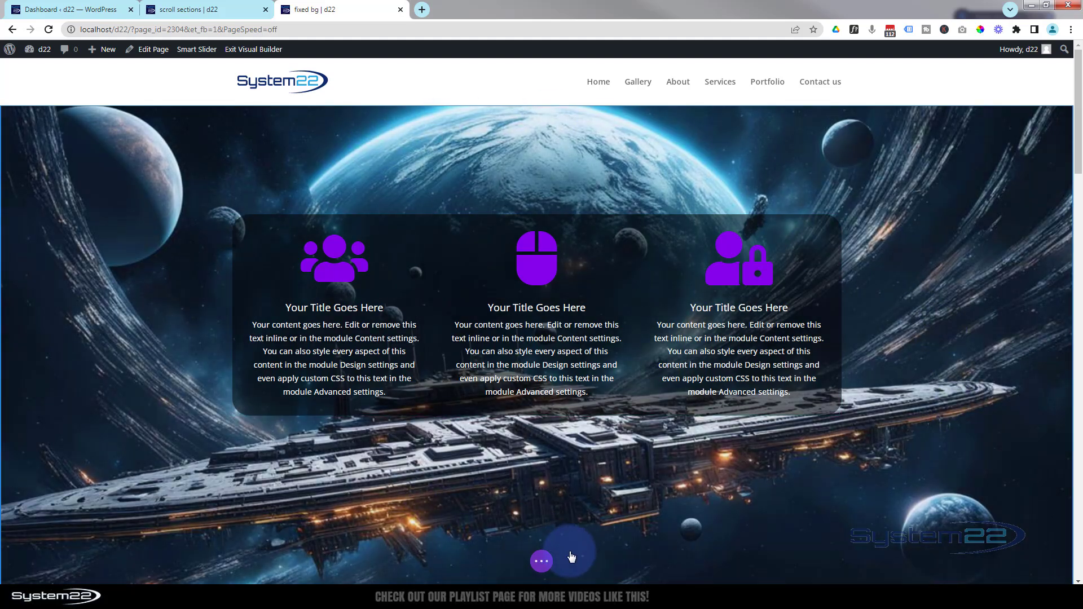
Step: Save the page as a draft and exit the Visual Builder to the front-end view
{"action": "left_click", "coordinate": [542, 562]}
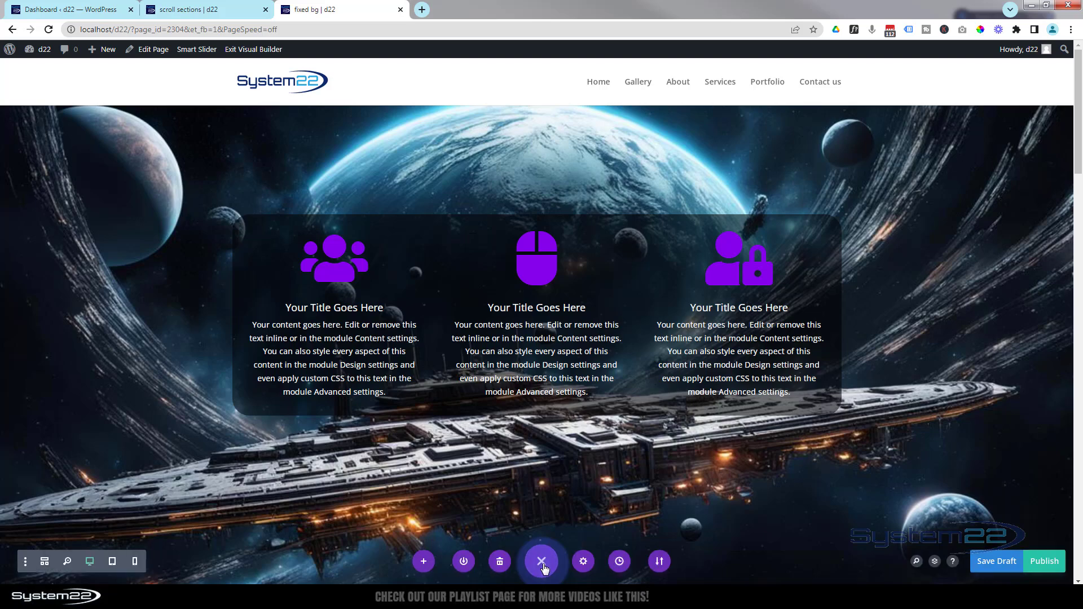
{"action": "left_click", "coordinate": [996, 562]}
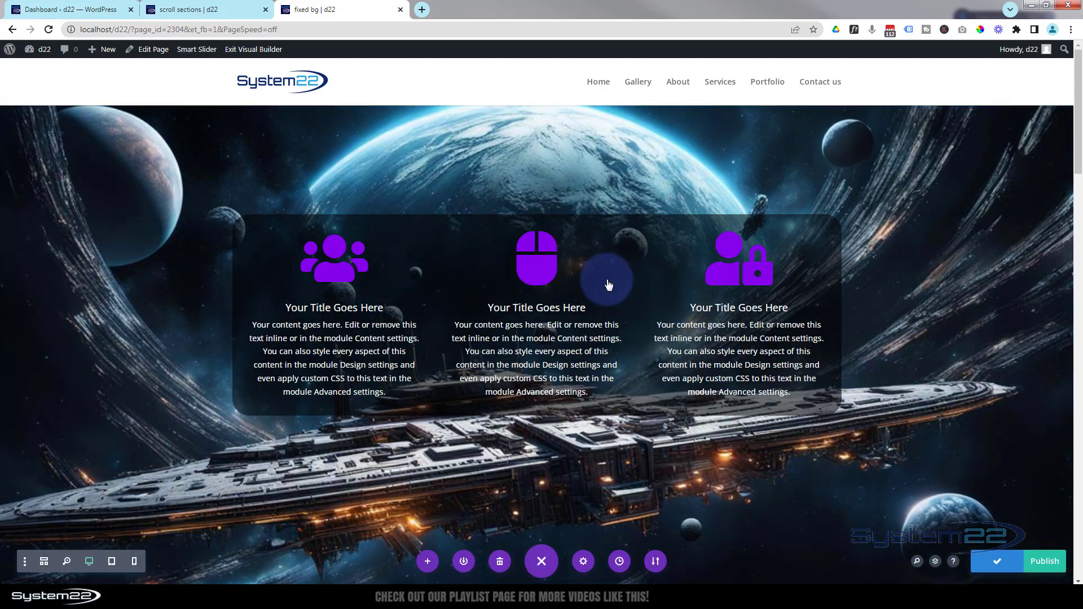
{"action": "left_click", "coordinate": [259, 50]}
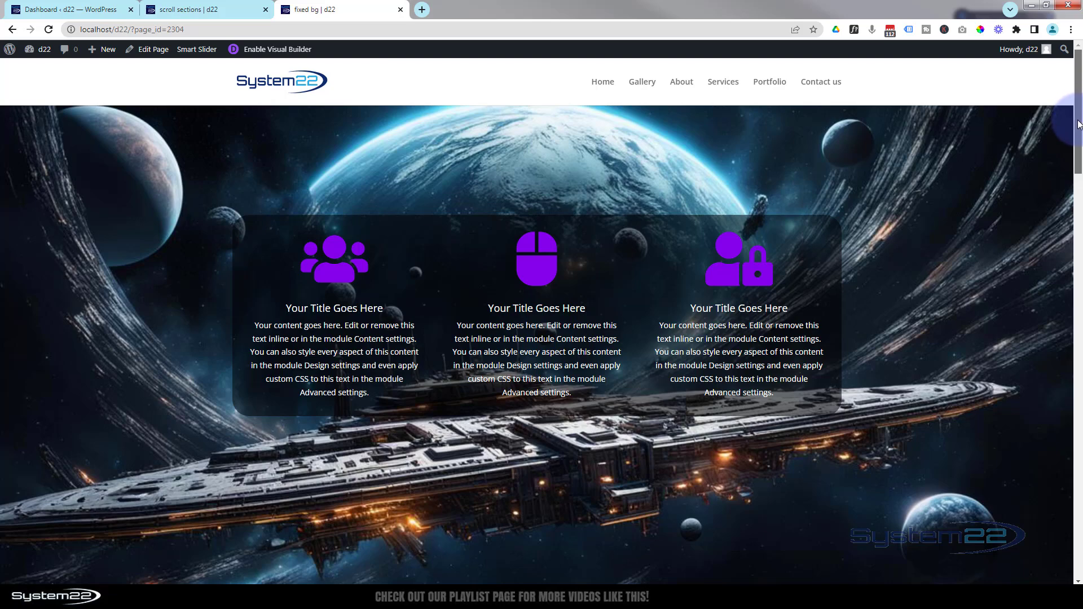
Step: Check the row fades down the front-end page to the contact form, and test that its Email Address field is usable
{"action": "scroll", "coordinate": [1076, 139], "scroll_direction": "down", "scroll_amount": 5}
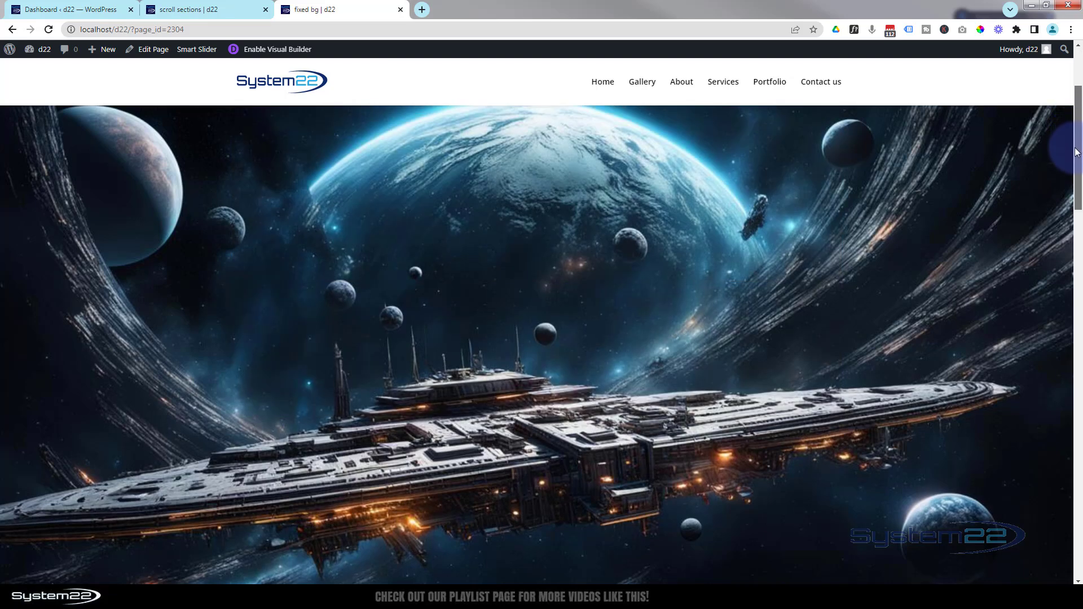
{"action": "left_click_drag", "start_coordinate": [1077, 160], "coordinate": [1077, 227]}
{"action": "left_click_drag", "start_coordinate": [1080, 235], "coordinate": [1081, 436]}
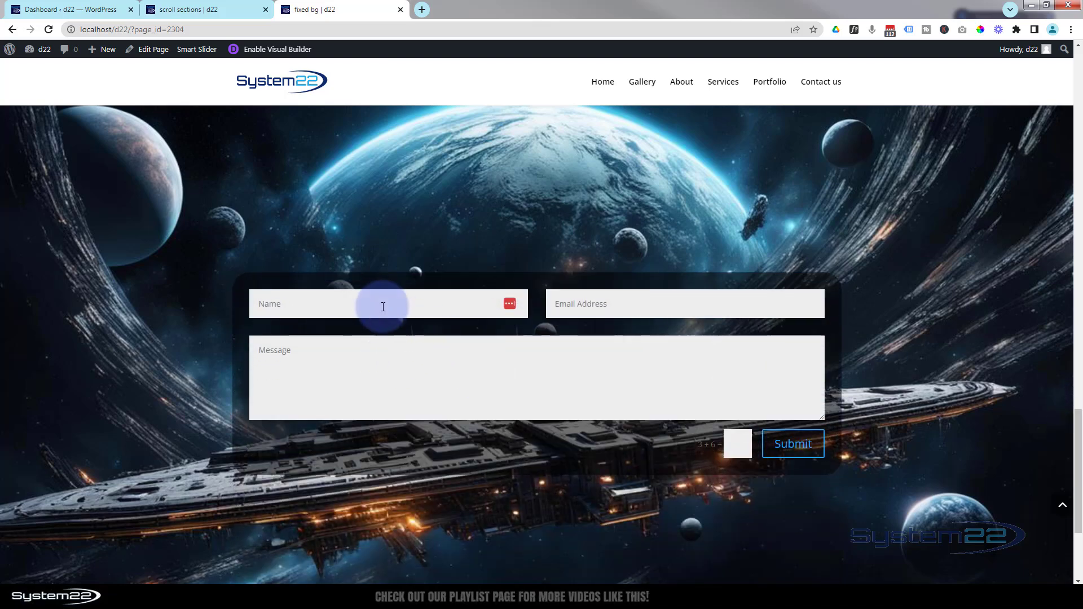
{"action": "left_click", "coordinate": [626, 300]}
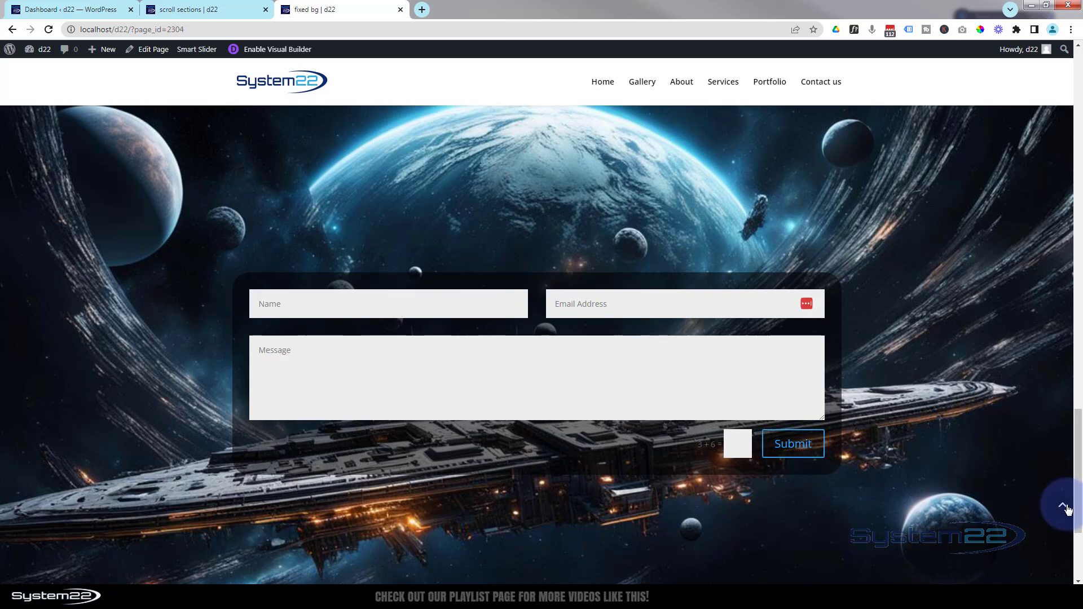
{"action": "scroll", "coordinate": [1079, 498], "scroll_direction": "down", "scroll_amount": 4}
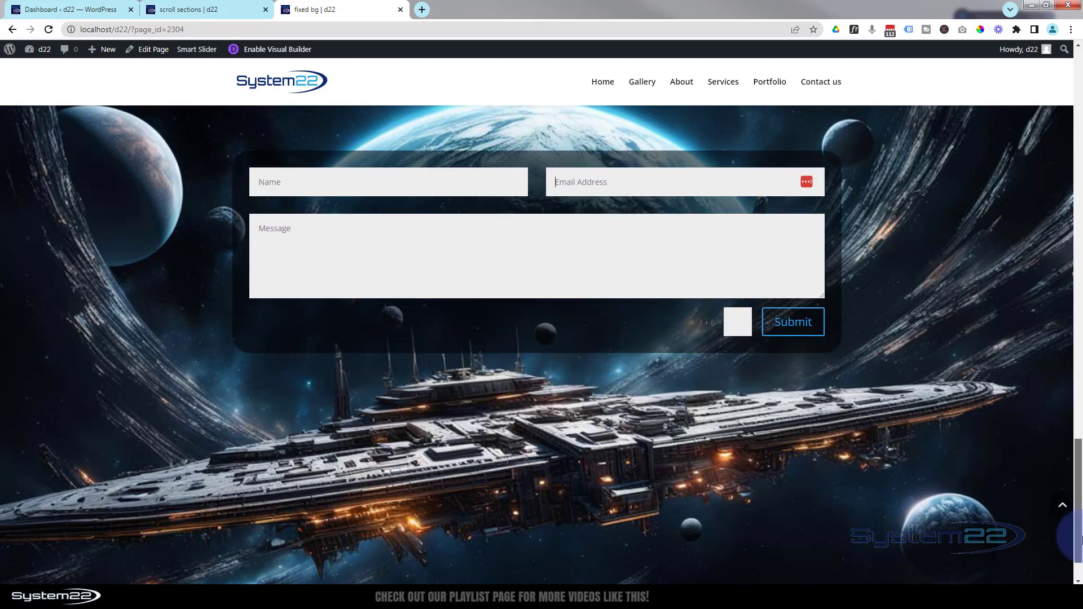
Step: Examine the contact form, blurb and image rows fading in reverse order back up to the start of the front-end page
{"action": "scroll", "coordinate": [1075, 496], "scroll_direction": "up", "scroll_amount": 3}
{"action": "scroll", "coordinate": [1073, 496], "scroll_direction": "up", "scroll_amount": 4}
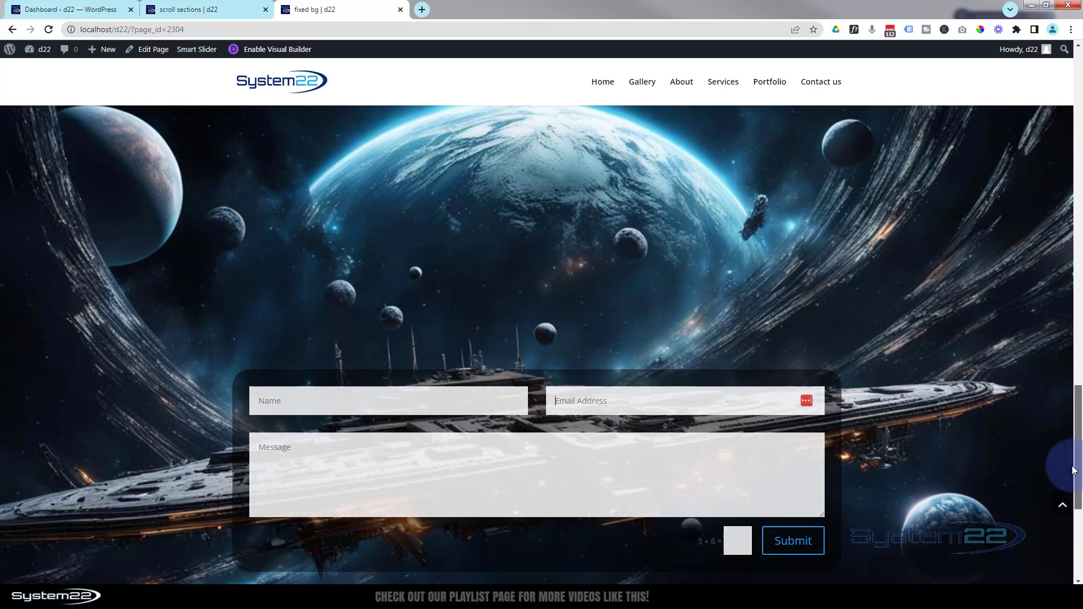
{"action": "scroll", "coordinate": [1069, 452], "scroll_direction": "up", "scroll_amount": 3}
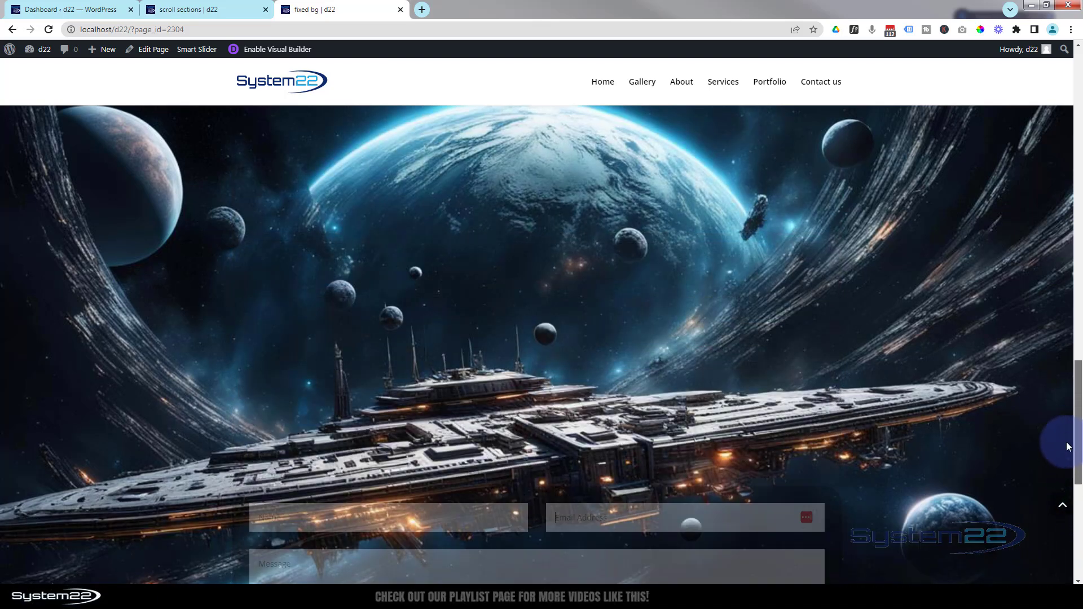
{"action": "scroll", "coordinate": [1058, 389], "scroll_direction": "up", "scroll_amount": 2}
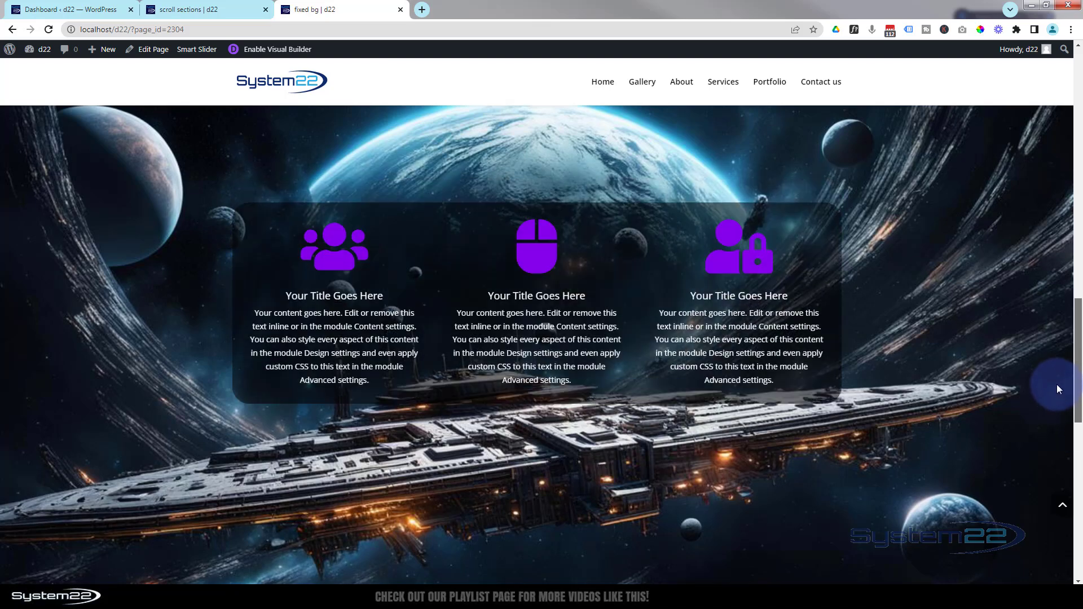
{"action": "scroll", "coordinate": [1056, 366], "scroll_direction": "up", "scroll_amount": 2}
{"action": "scroll", "coordinate": [1057, 360], "scroll_direction": "up", "scroll_amount": 4}
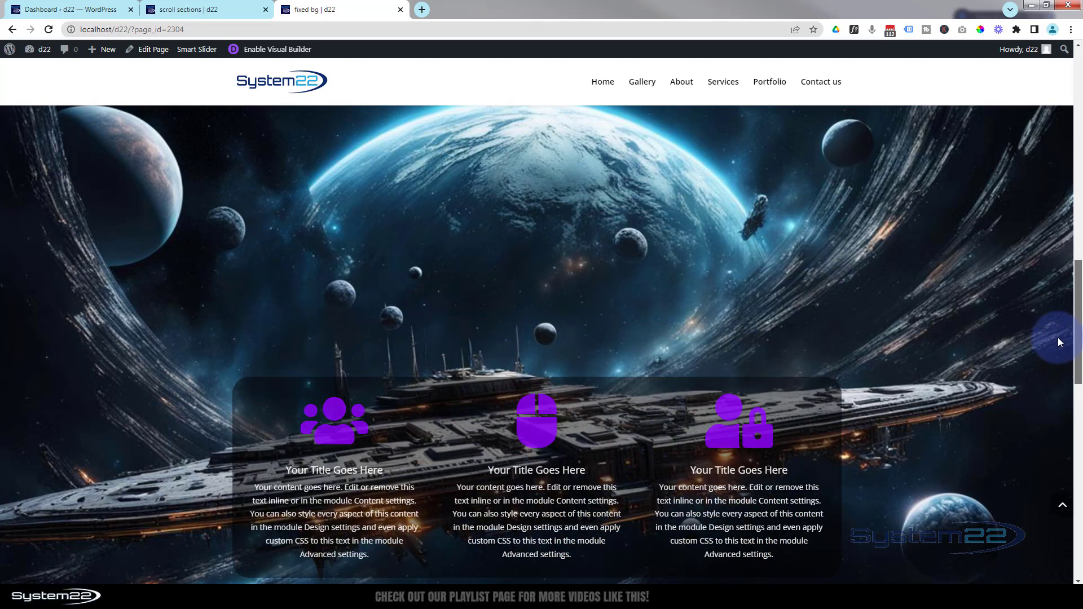
{"action": "scroll", "coordinate": [1055, 279], "scroll_direction": "up", "scroll_amount": 2}
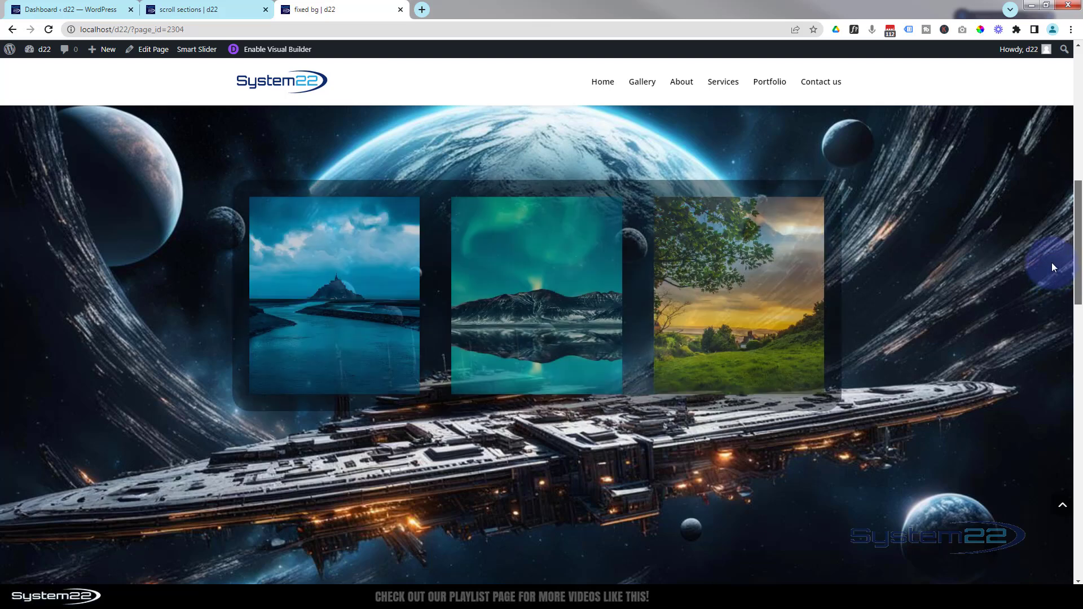
{"action": "scroll", "coordinate": [1054, 251], "scroll_direction": "up", "scroll_amount": 3}
{"action": "scroll", "coordinate": [1058, 214], "scroll_direction": "up", "scroll_amount": 3}
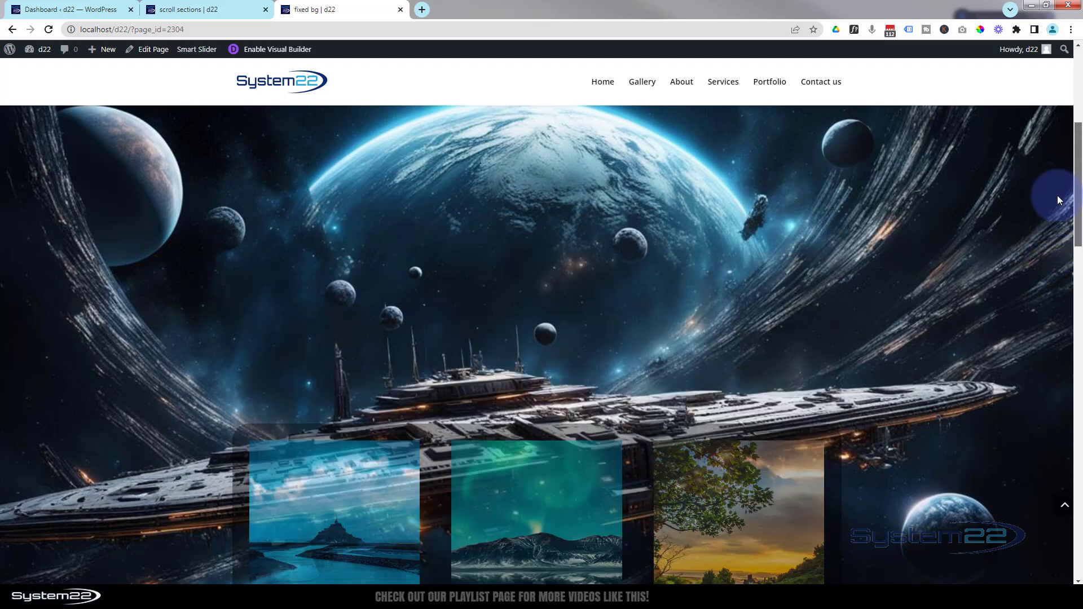
{"action": "scroll", "coordinate": [1058, 147], "scroll_direction": "up", "scroll_amount": 2}
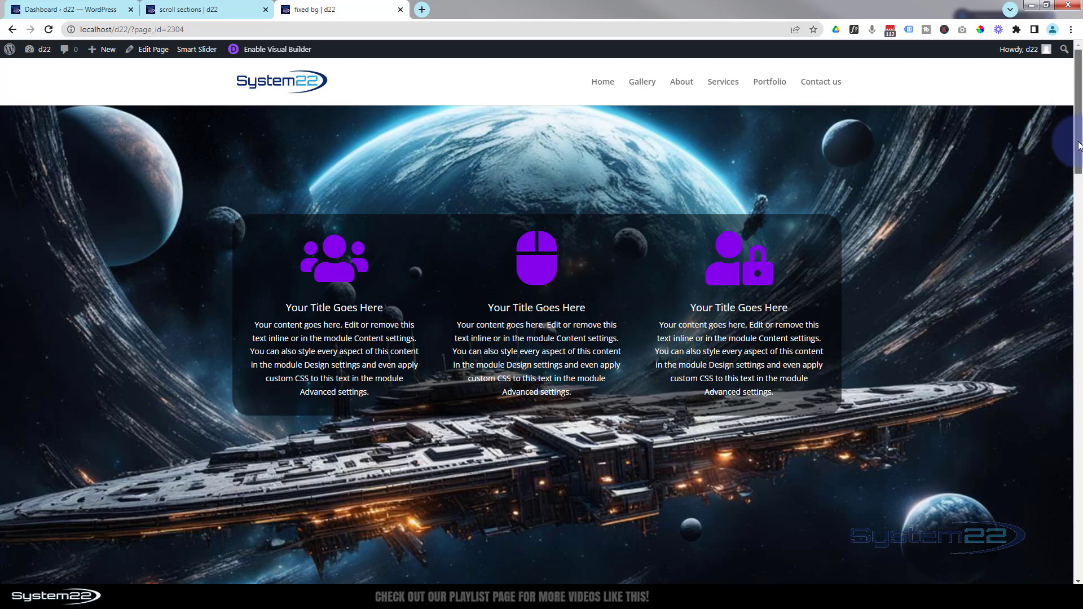
{"action": "left_click_drag", "start_coordinate": [1079, 146], "coordinate": [1057, 116]}
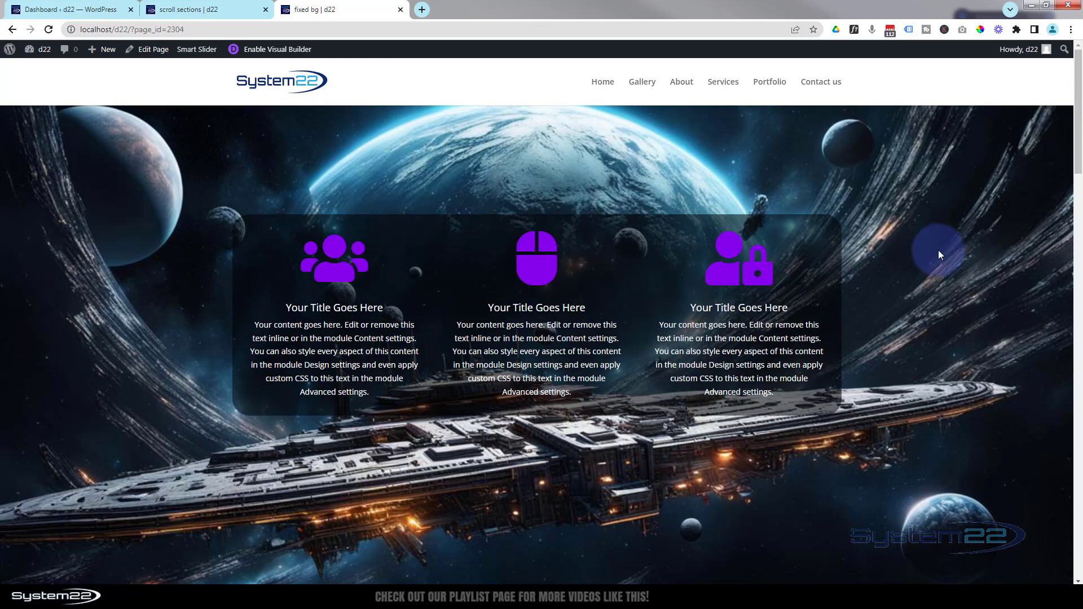